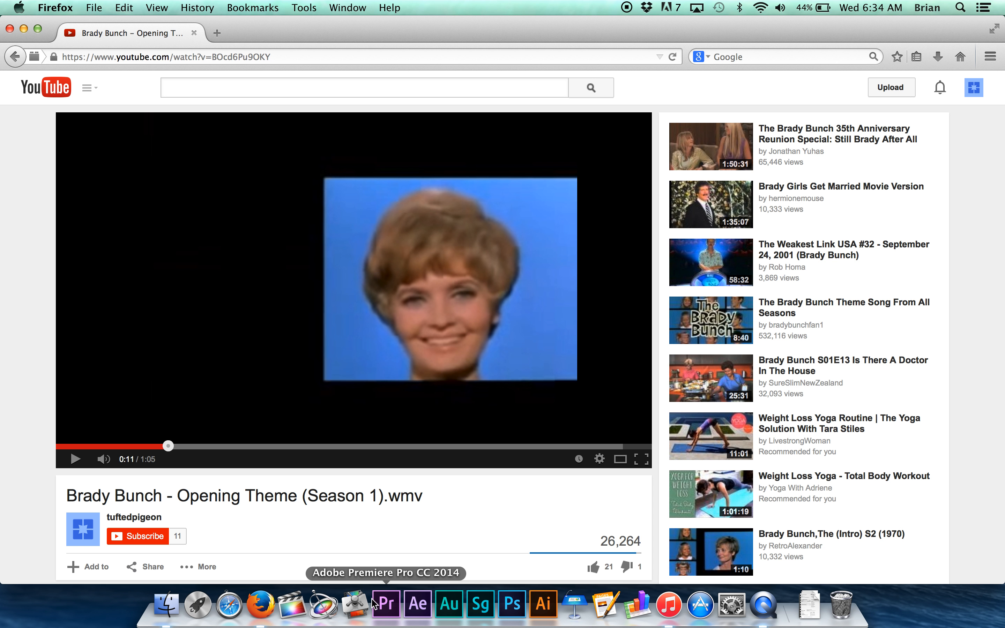
# Switch to Final Cut Pro and open the editor's own-name library, dated Nov 4, 2014, from the LaCieServerBackup2 drive.
pyautogui.press('super+h')
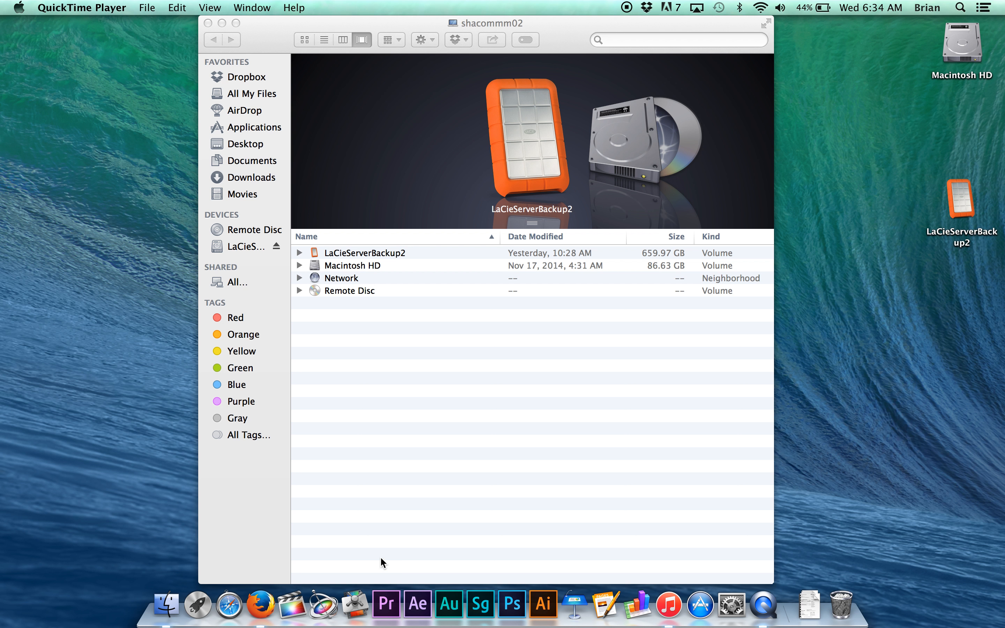
pyautogui.click(297, 603)
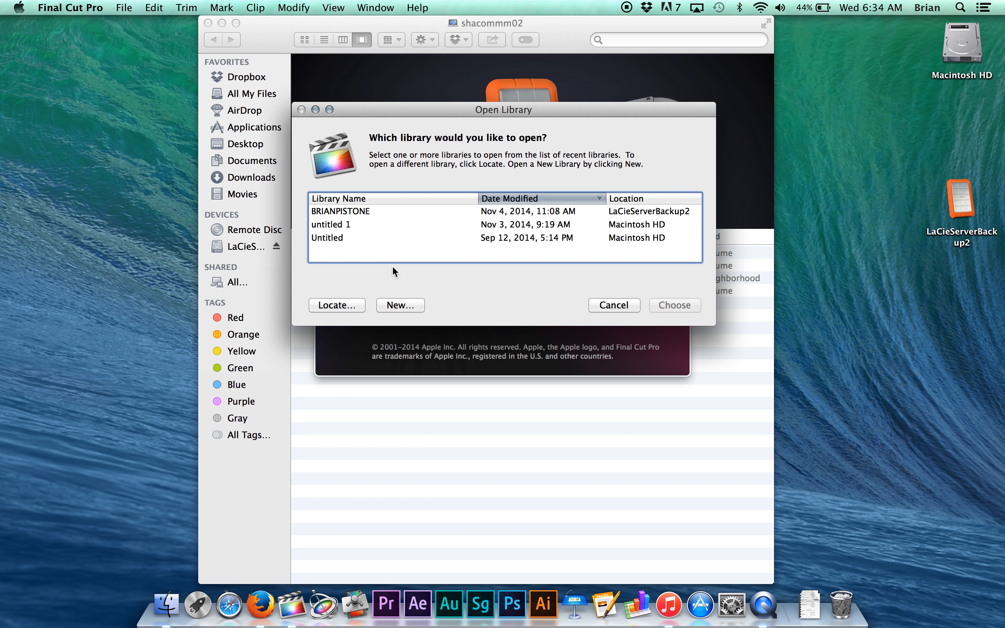
pyautogui.click(337, 306)
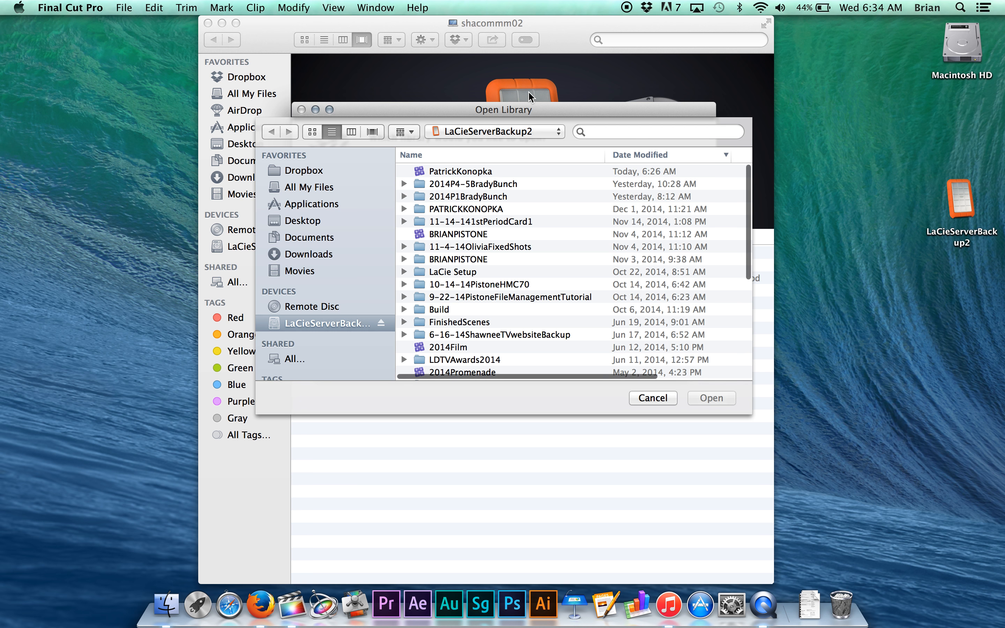
pyautogui.click(469, 235)
pyautogui.click(712, 398)
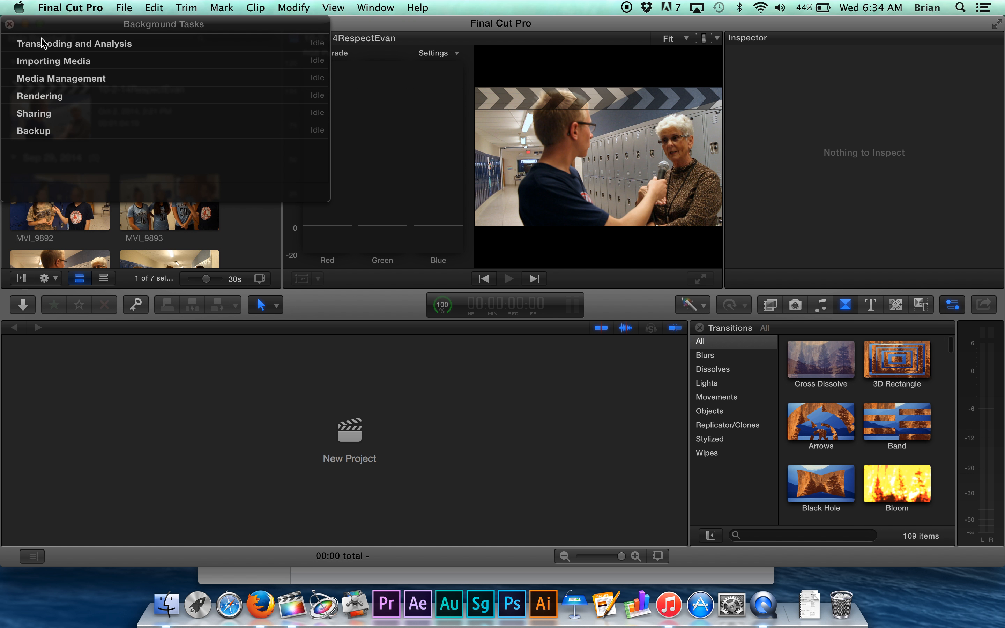
pyautogui.click(10, 24)
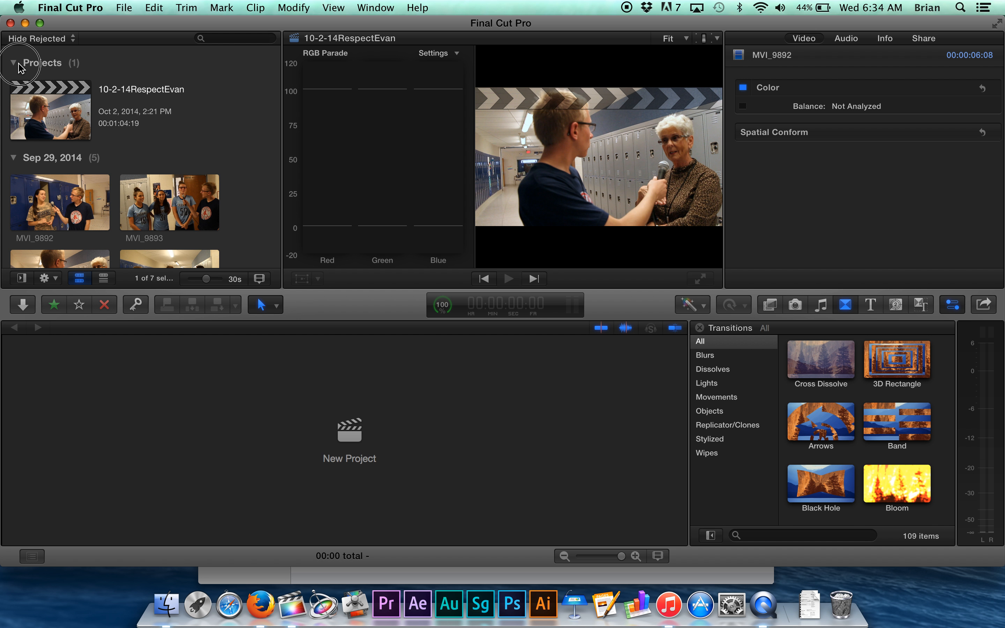
# Create a new event named 12-3-14BradyBunch plus the editor's surname in the open library, including a new project.
pyautogui.click(123, 8)
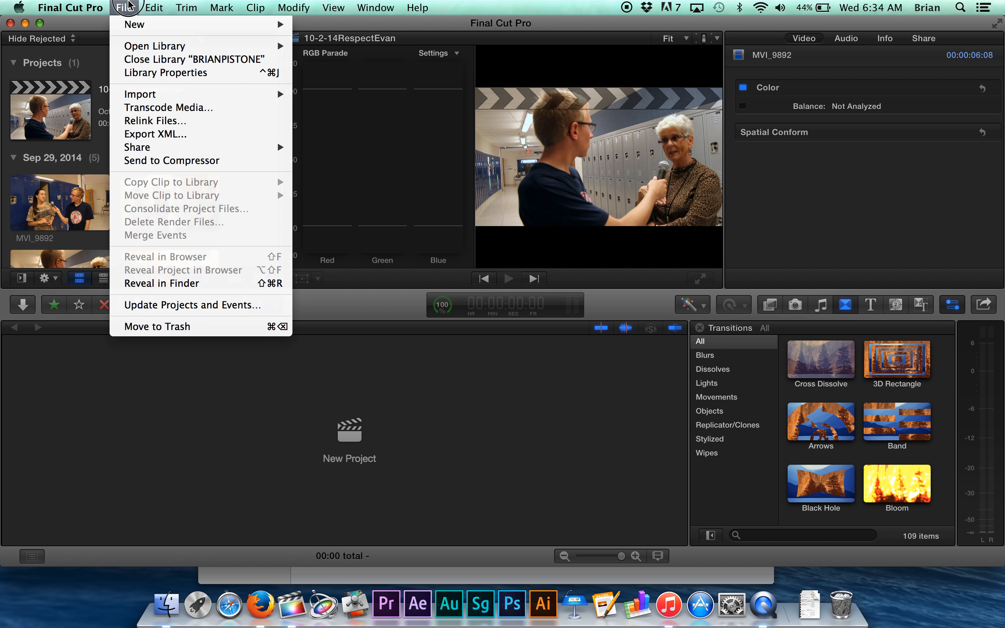
pyautogui.moveTo(274, 24)
pyautogui.click(352, 41)
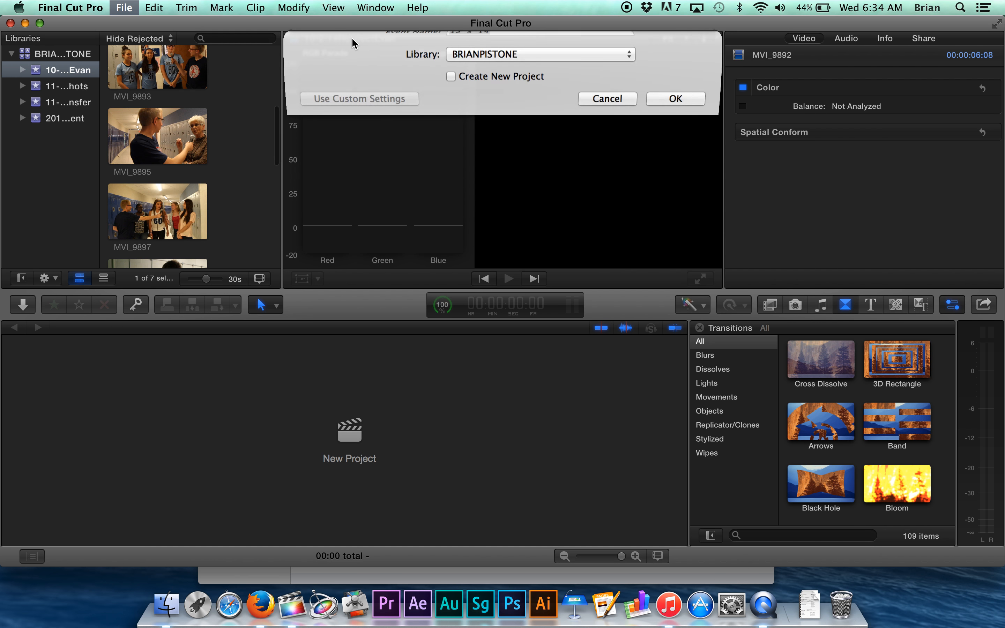
pyautogui.click(504, 47)
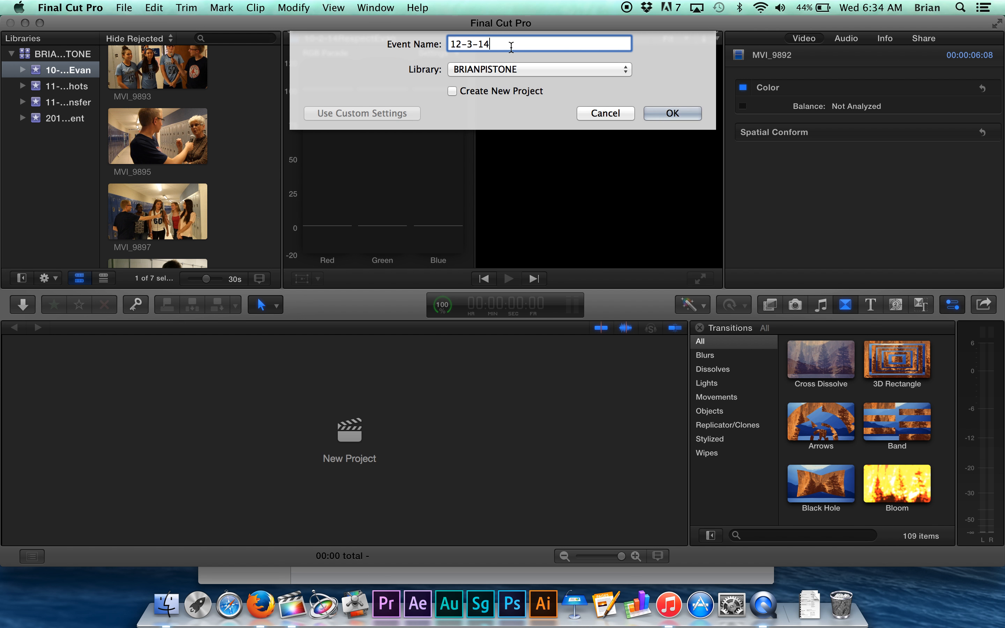
pyautogui.write('BradyBunchPistone')
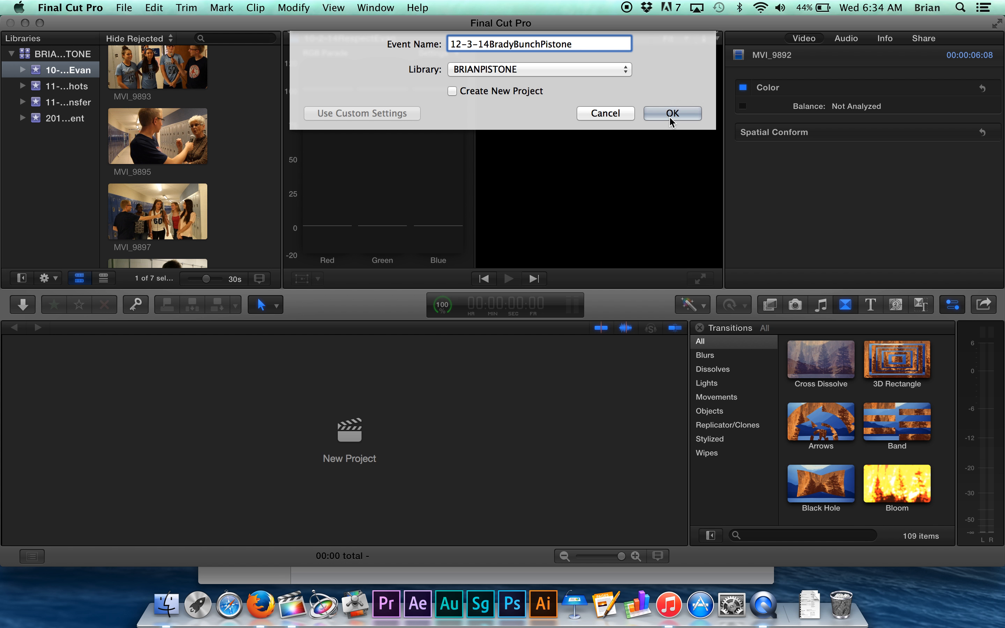
pyautogui.click(453, 91)
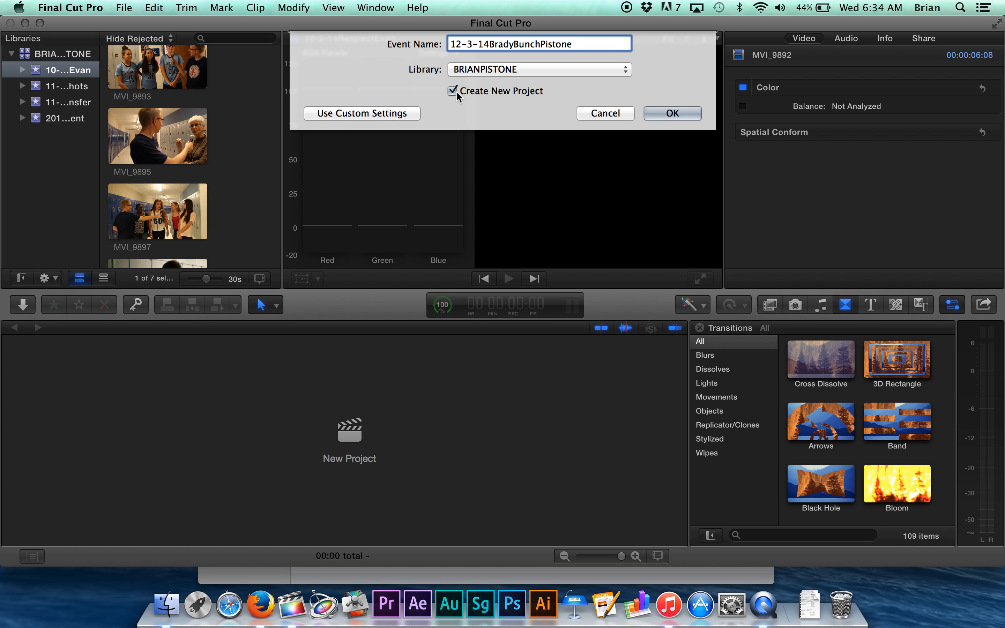
pyautogui.click(670, 115)
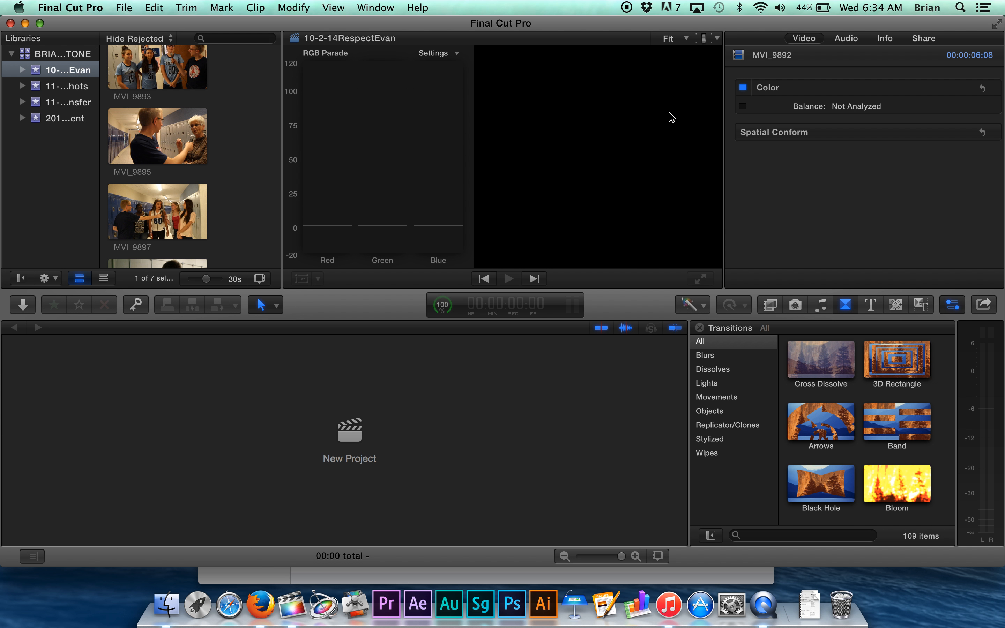
# Select the new 12-3-14 event in the library and hide the video scopes in the viewer.
pyautogui.click(49, 136)
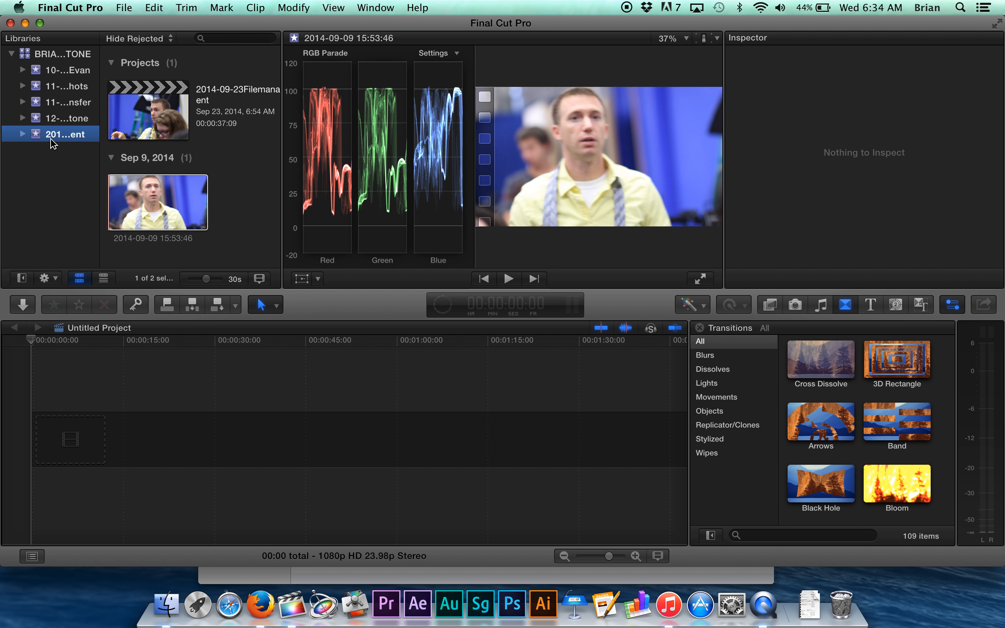
pyautogui.click(72, 118)
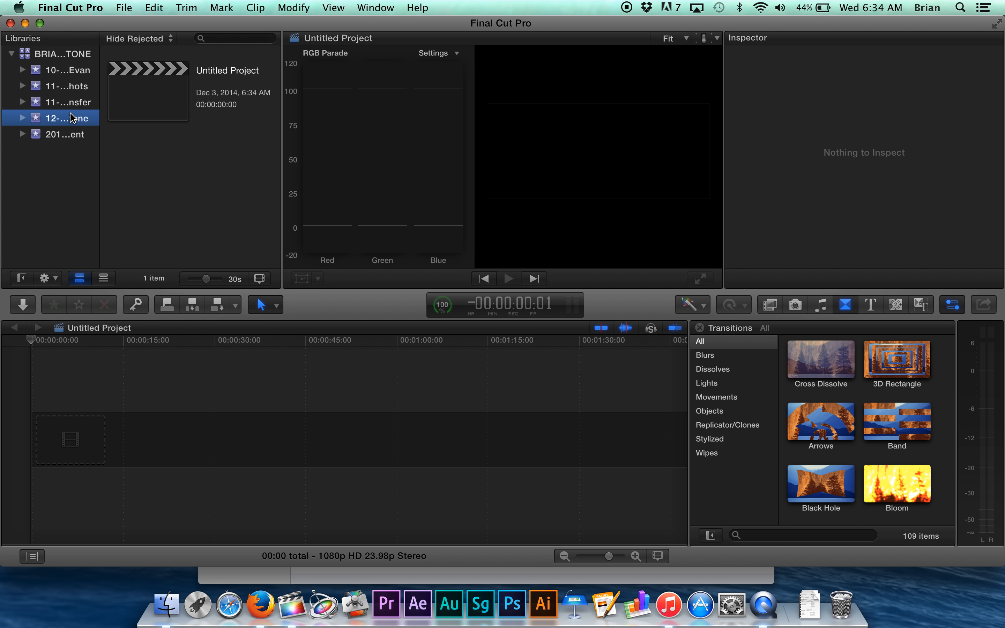
pyautogui.click(717, 37)
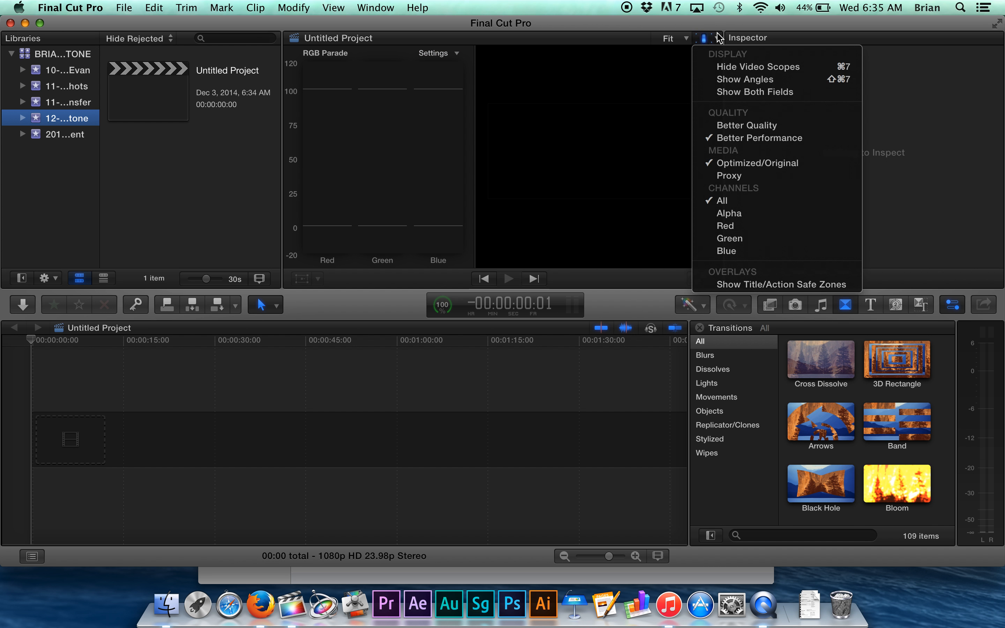
pyautogui.click(743, 66)
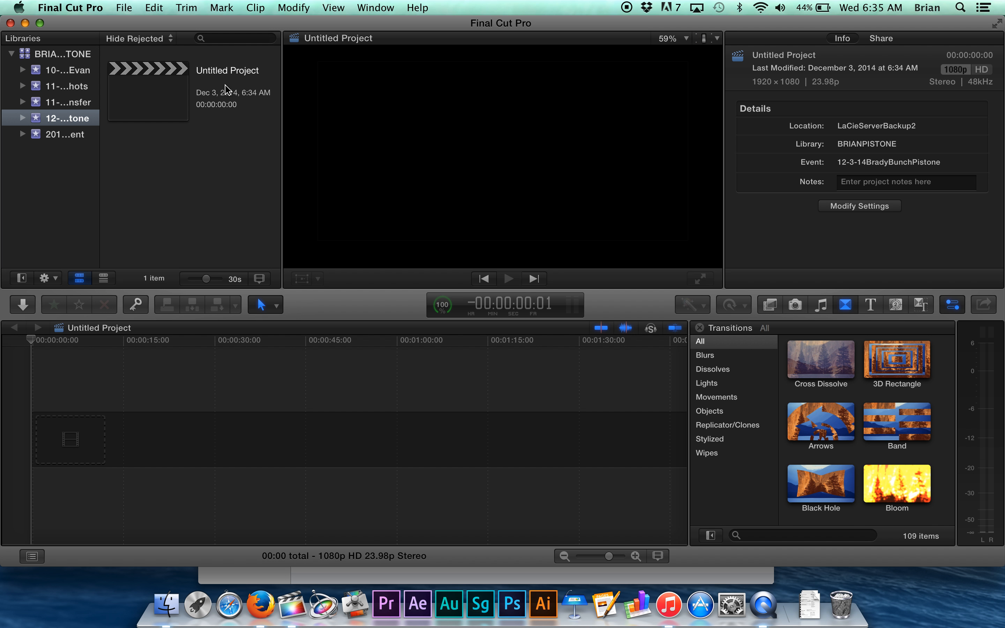
# Rename the untitled project as 12-3-14BradyBuch followed by the editor's surname.
pyautogui.click(212, 74)
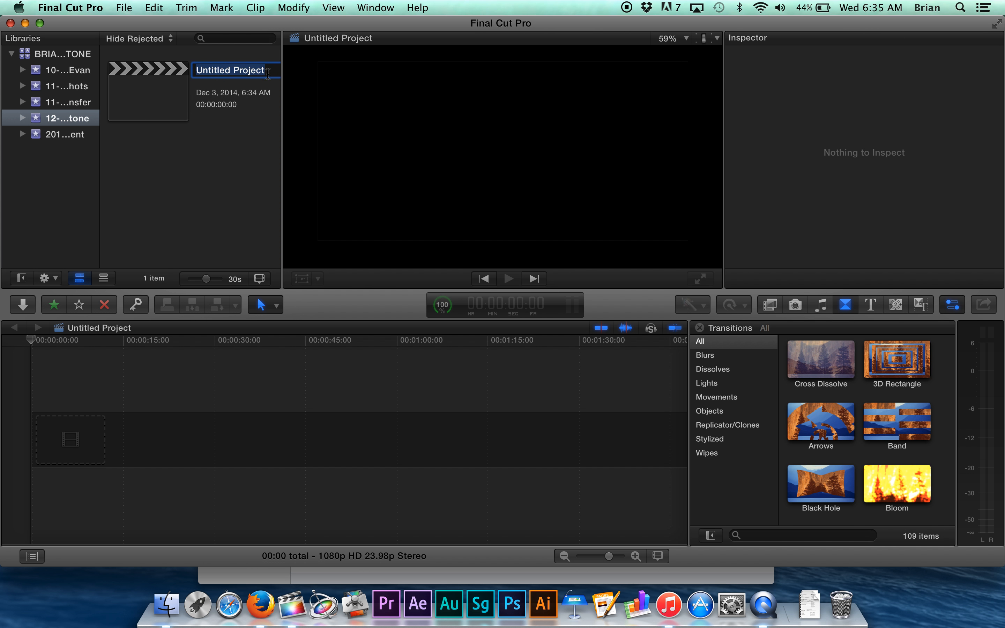
pyautogui.write('12-3-14BradyBuchl')
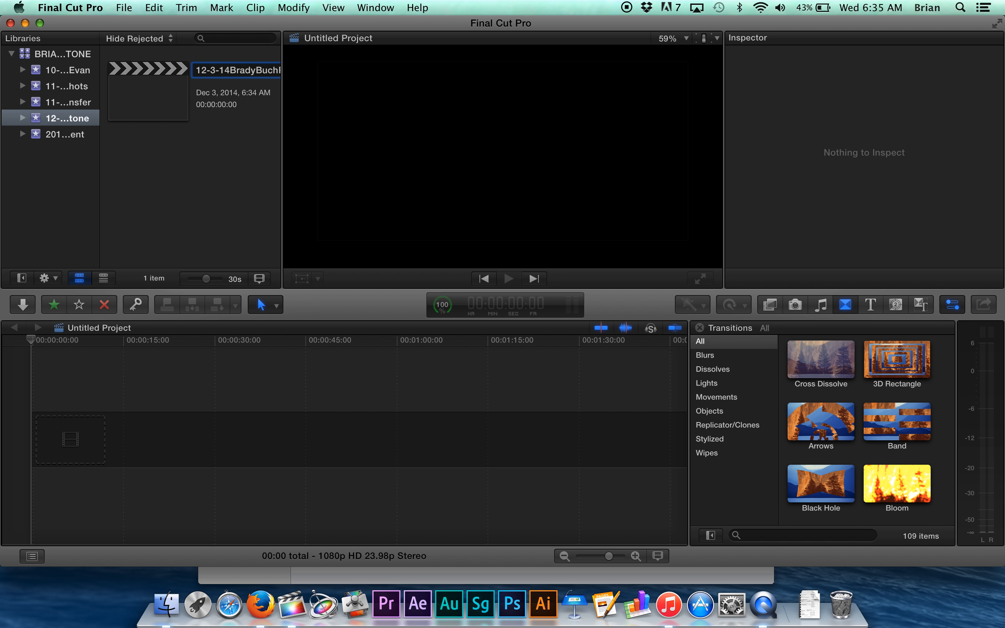
pyautogui.click(215, 146)
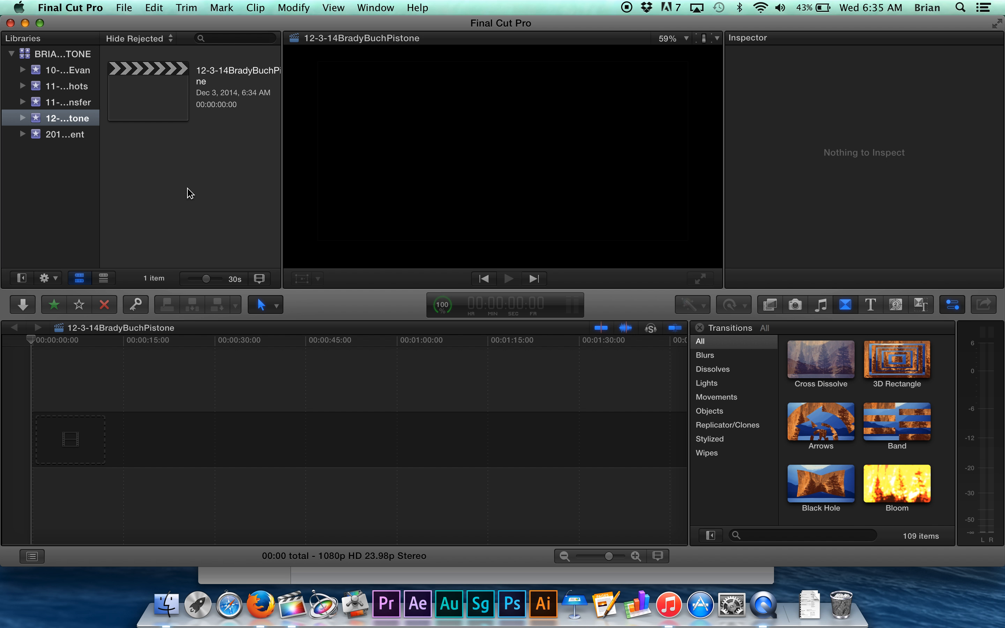
pyautogui.click(131, 410)
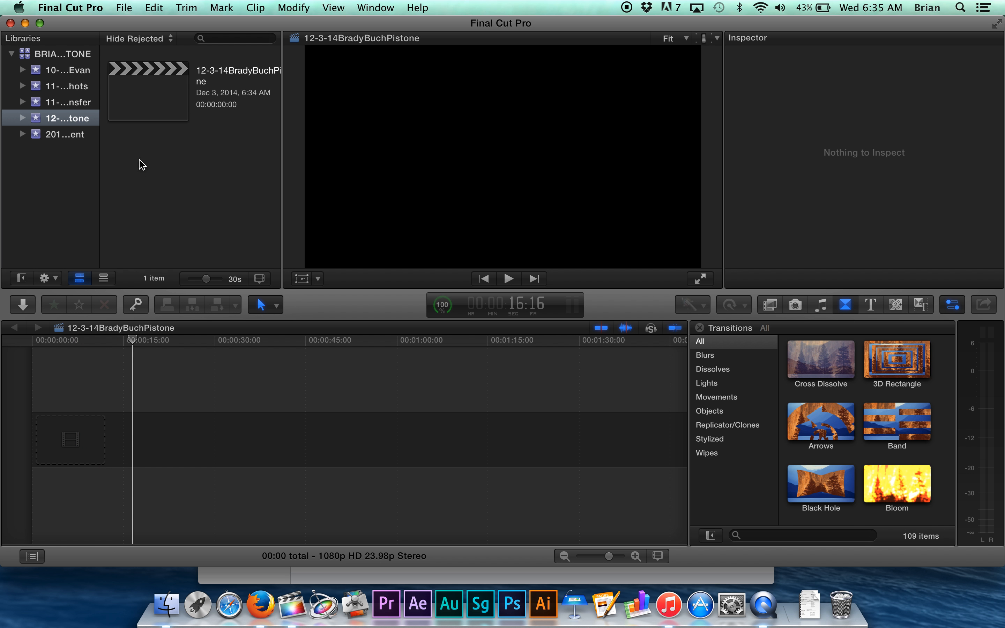
# Import all clips from the 2014P1BradyBunch folder on LaCieServerBackup2 into the existing 12-3-14 event, leaving the files in place.
pyautogui.press('super+i')
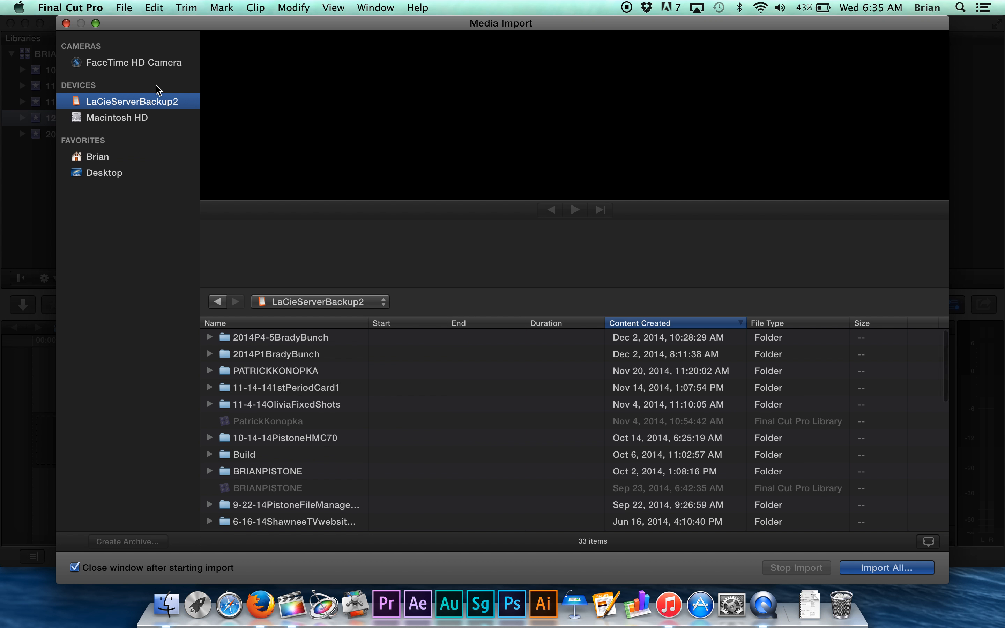
pyautogui.doubleClick(273, 355)
pyautogui.click(282, 341)
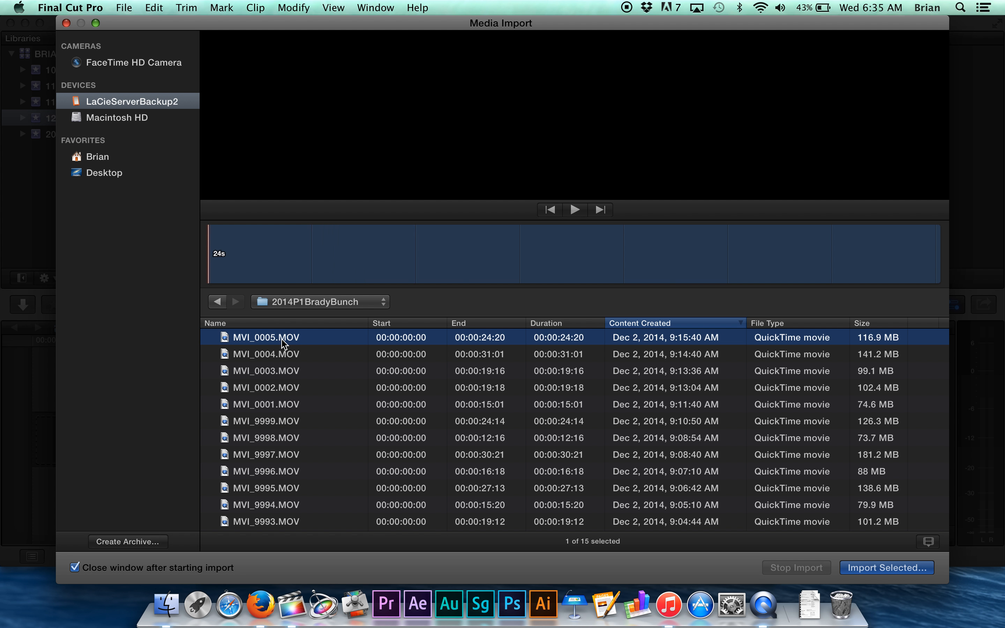
pyautogui.press('super+a')
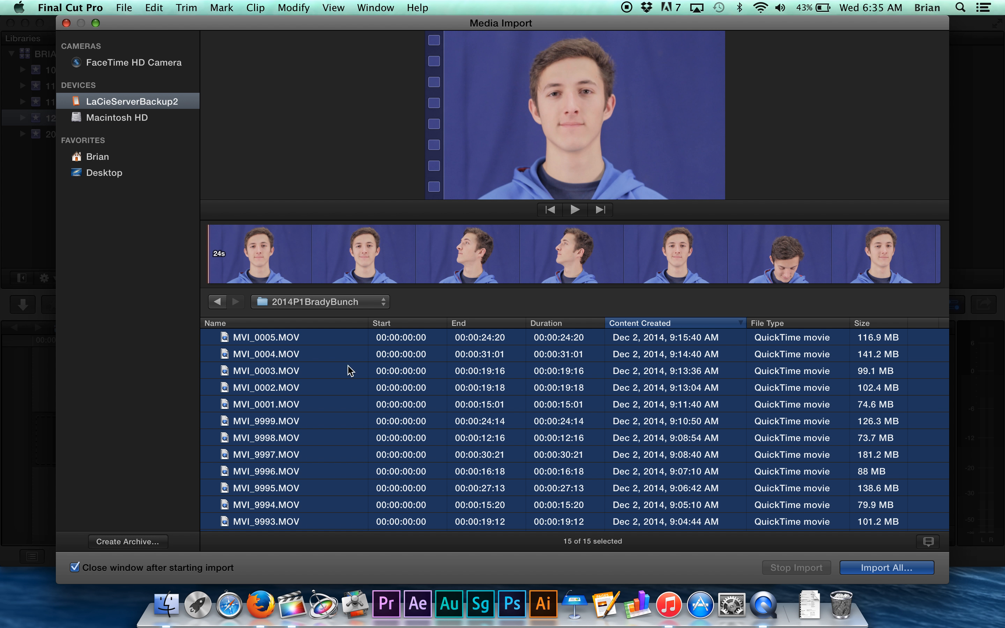
pyautogui.click(376, 300)
pyautogui.click(444, 302)
pyautogui.scroll(-4, 438, 407)
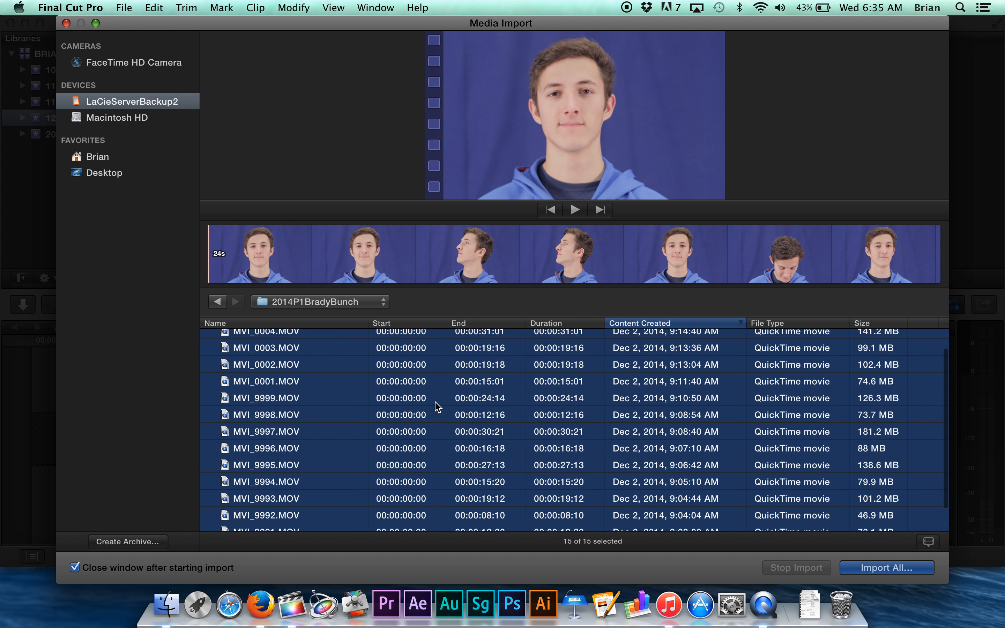
pyautogui.click(887, 570)
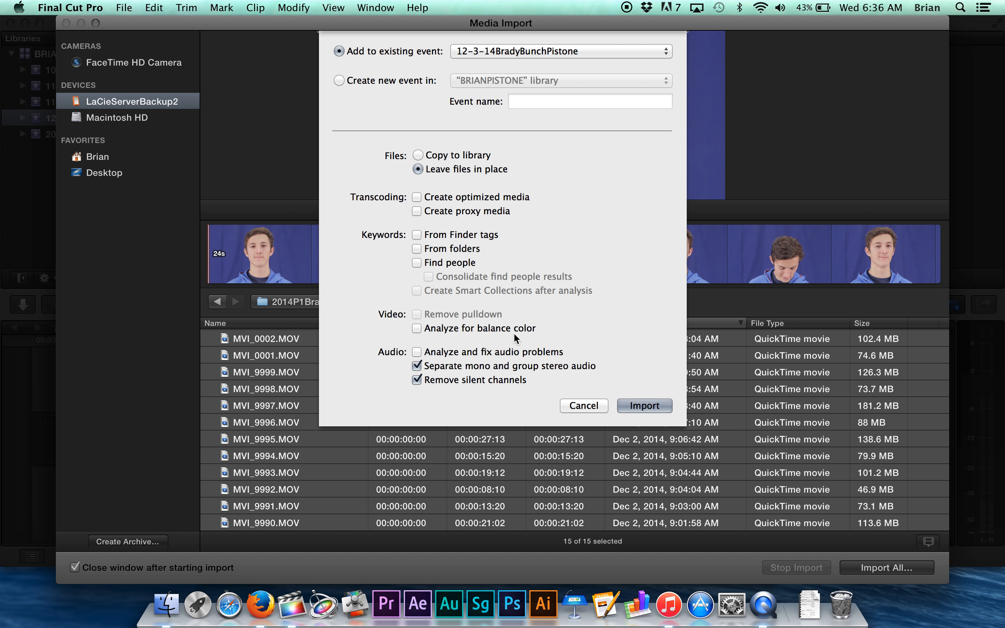
pyautogui.click(645, 406)
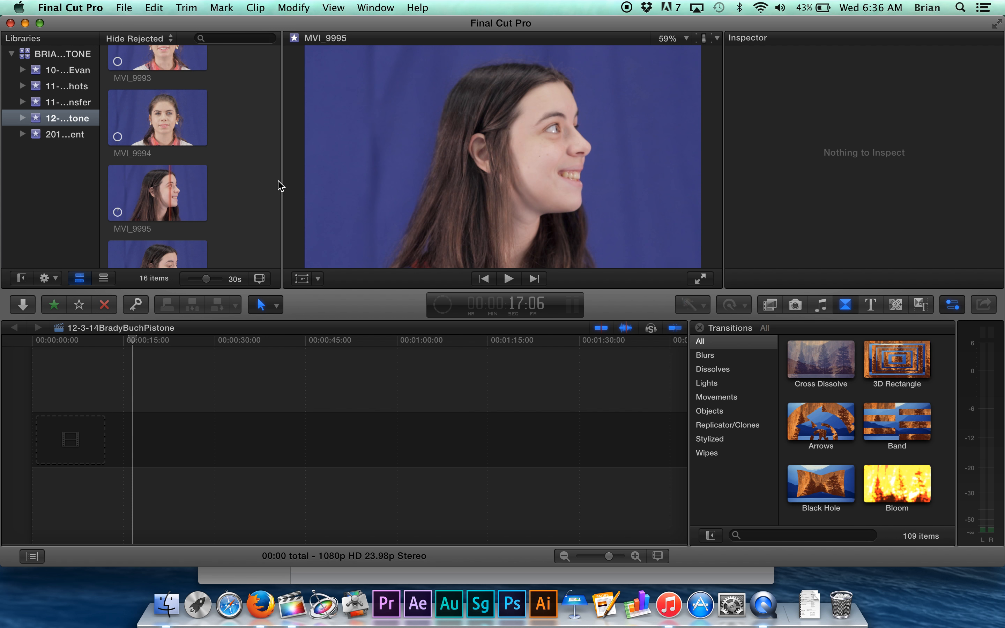
# Widen the event browser to three clip columns and look through the imported clips.
pyautogui.scroll(5, 187, 108)
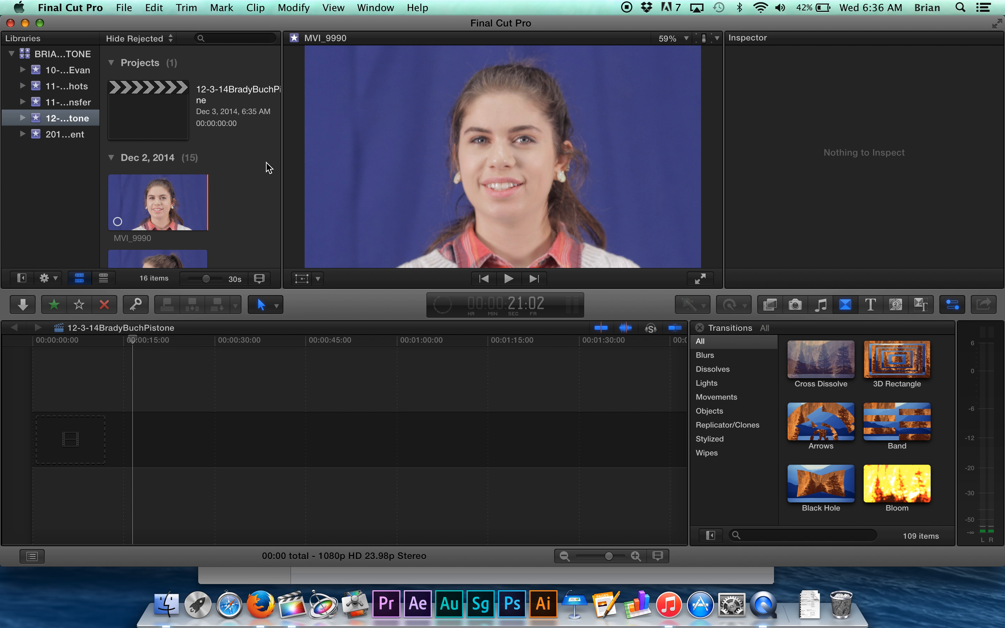
pyautogui.click(318, 164)
pyautogui.moveTo(318, 164); pyautogui.dragTo(461, 168)
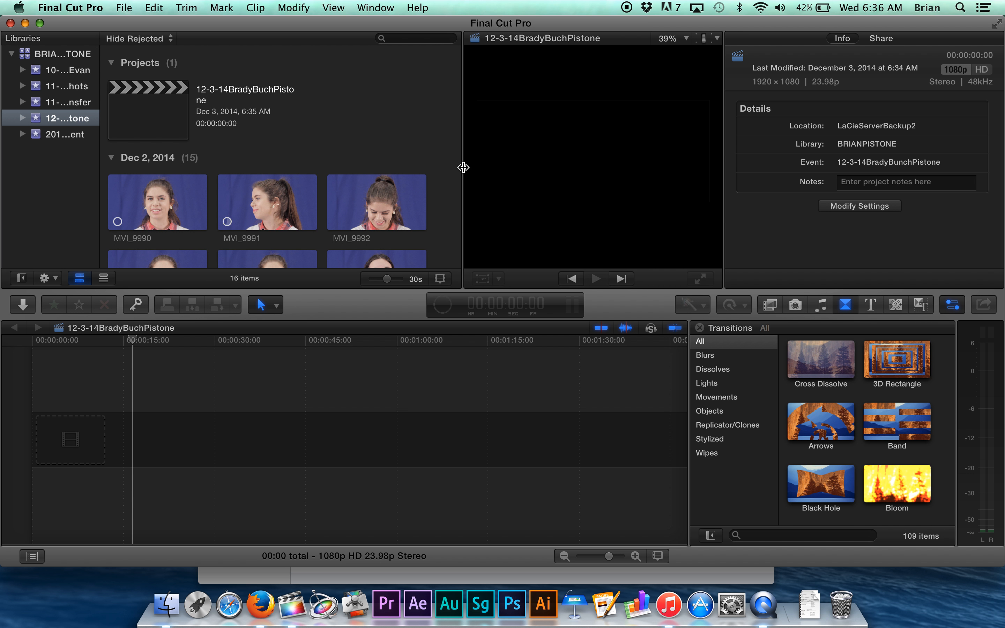
pyautogui.scroll(-1, 338, 128)
pyautogui.scroll(-8, 338, 128)
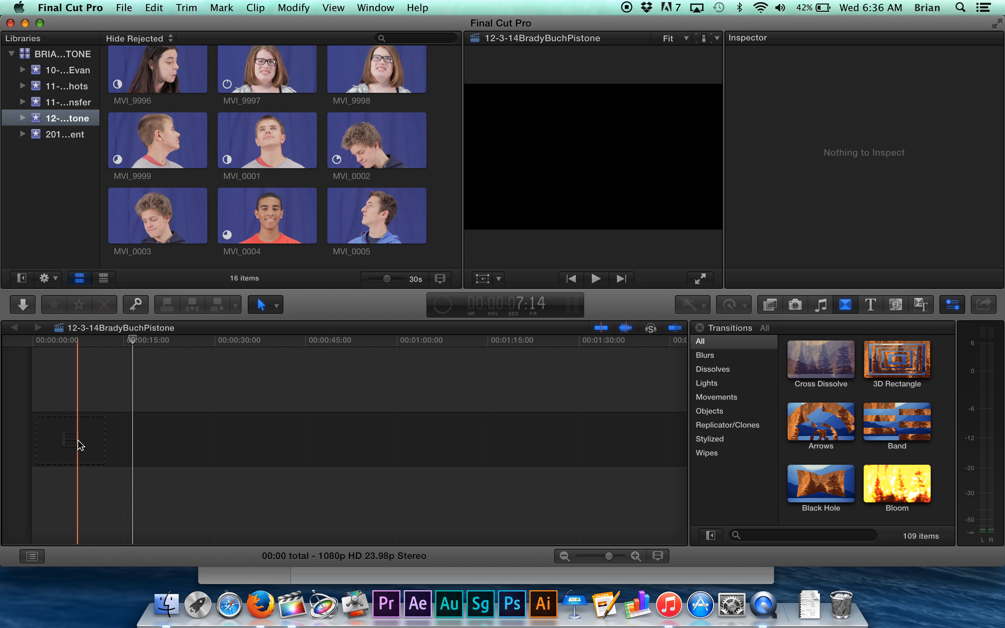
# Append the whole MVI_9990 clip to the project's primary storyline.
pyautogui.scroll(8, 267, 148)
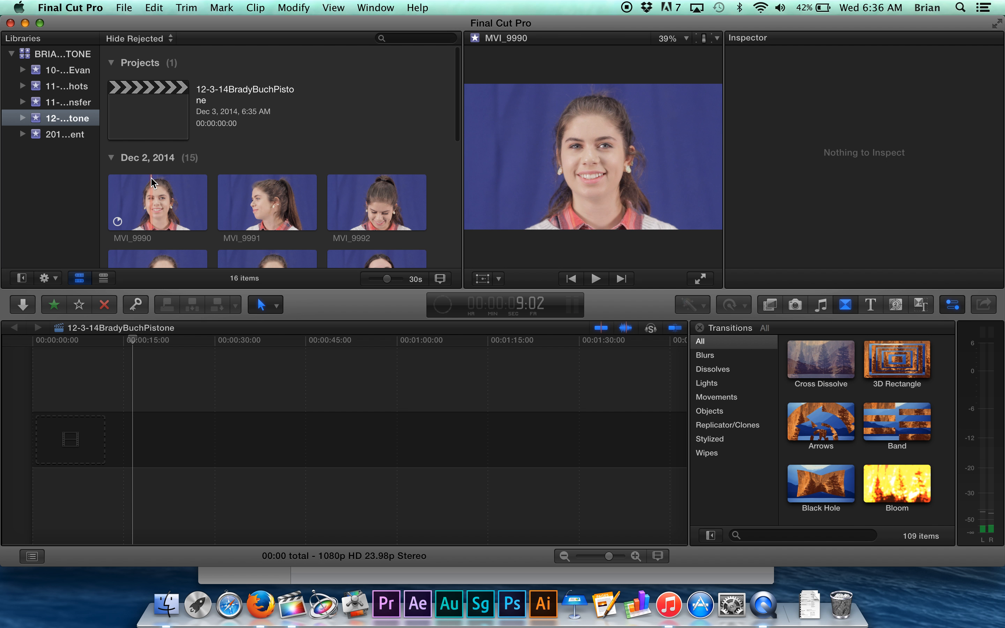
pyautogui.click(187, 213)
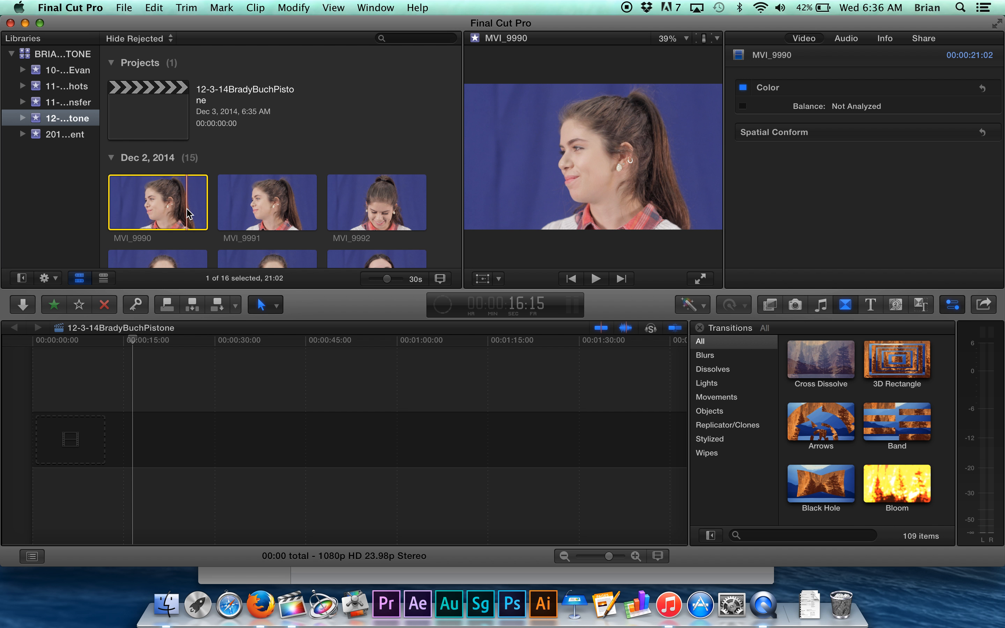
pyautogui.press('e')
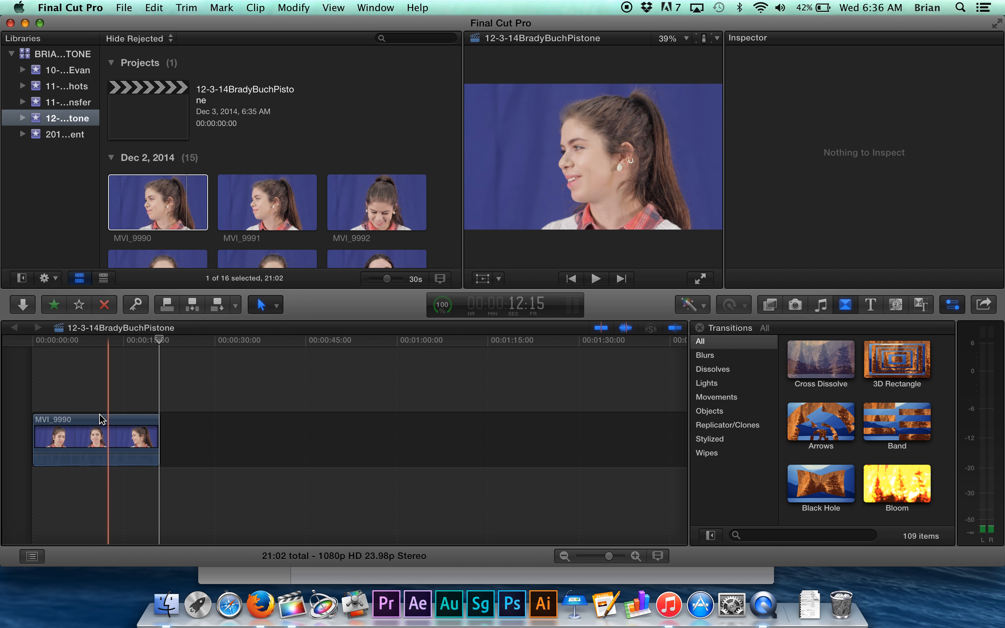
# Detach the audio from the MVI_9990 clip in the timeline and delete the detached audio.
pyautogui.rightClick(87, 428)
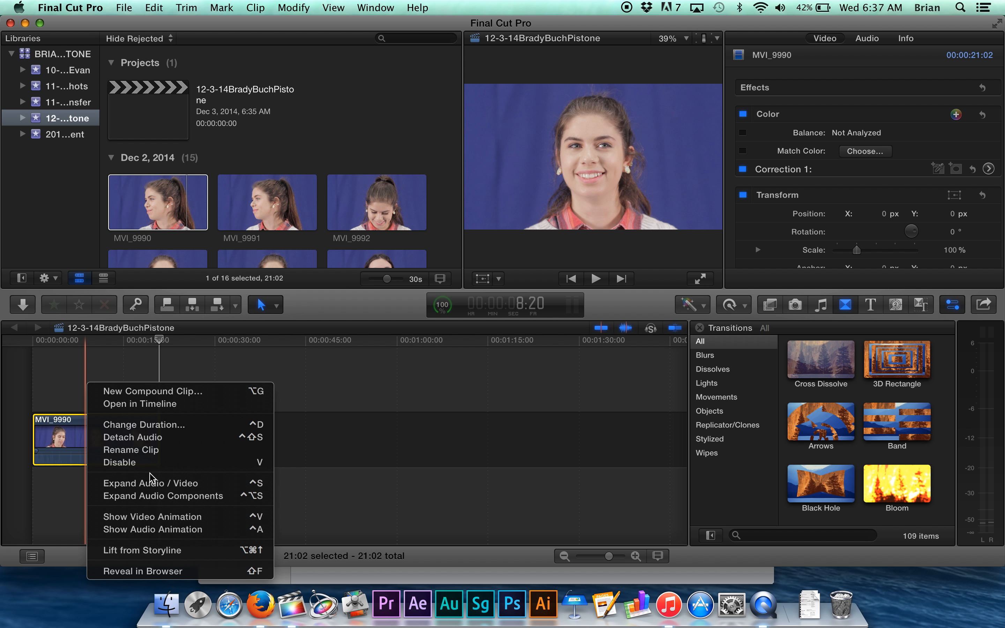
pyautogui.click(143, 437)
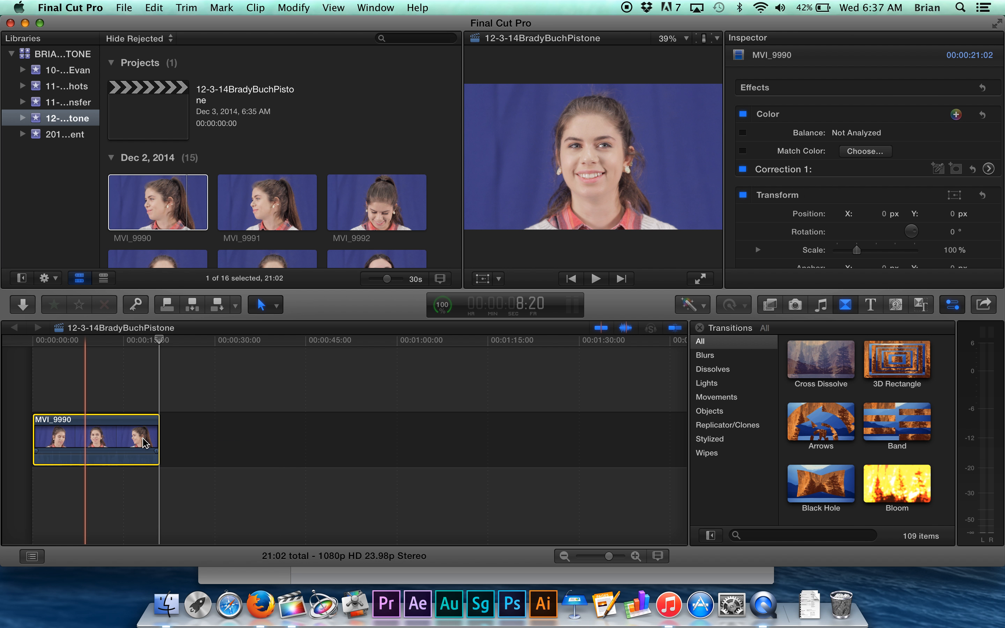
pyautogui.click(113, 484)
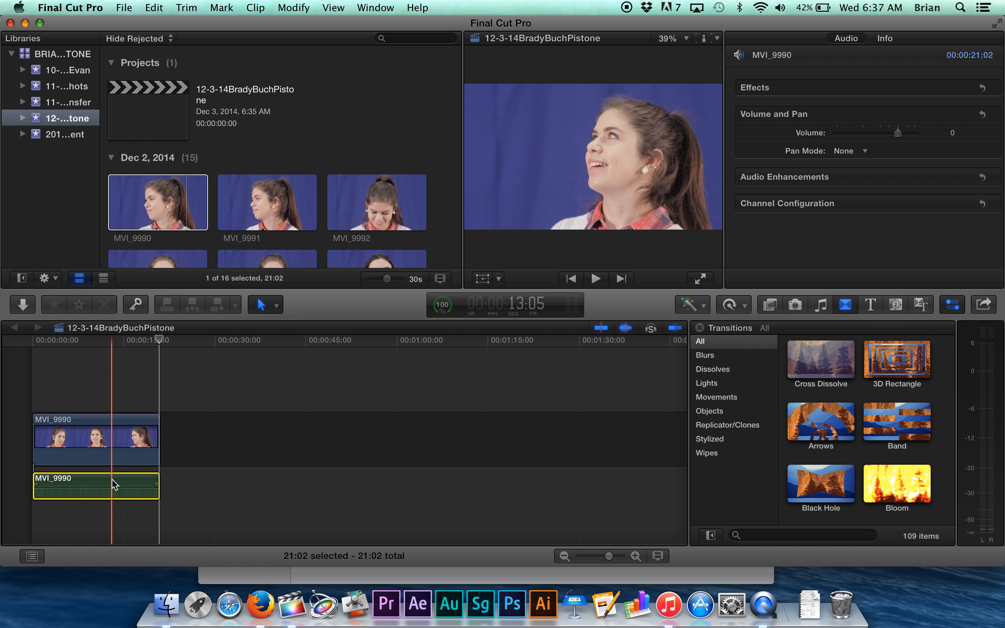
pyautogui.press('Delete')
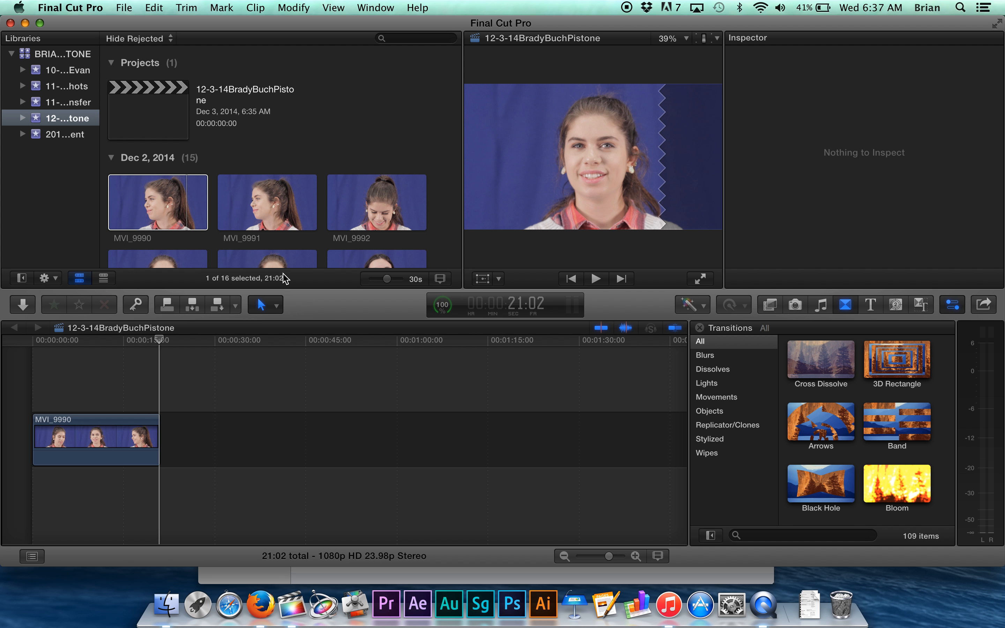
# Return the playhead to the start of the timeline and expand the Transform parameters of the MVI_9990 clip.
pyautogui.click(55, 339)
pyautogui.moveTo(55, 339)
pyautogui.mouseDown()
pyautogui.moveTo(45, 336)
pyautogui.moveTo(164, 332)
pyautogui.moveTo(37, 337)
pyautogui.mouseUp()
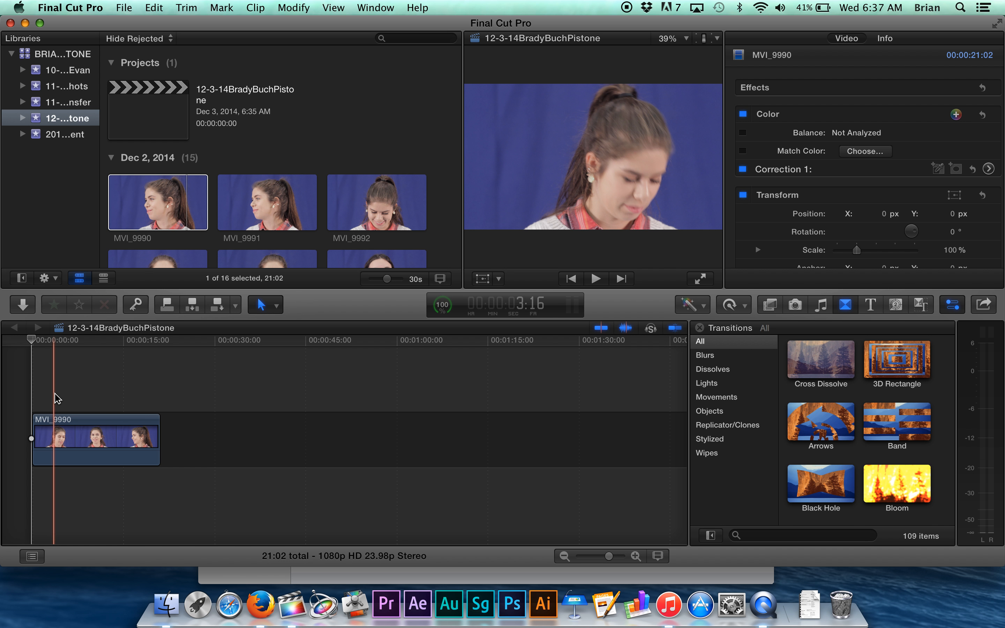
pyautogui.click(81, 431)
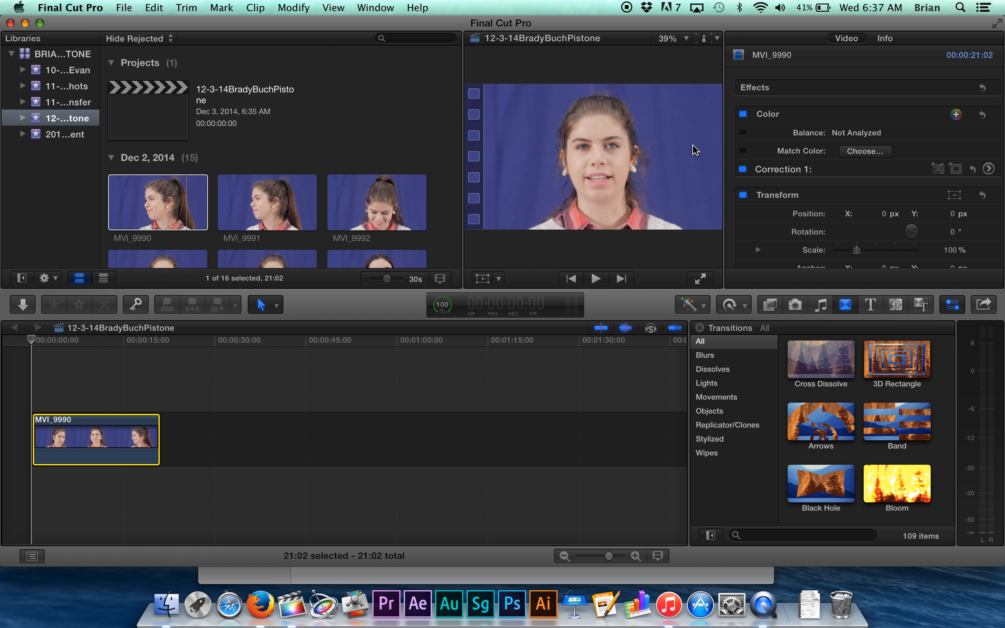
pyautogui.scroll(-3, 907, 160)
pyautogui.moveTo(890, 155)
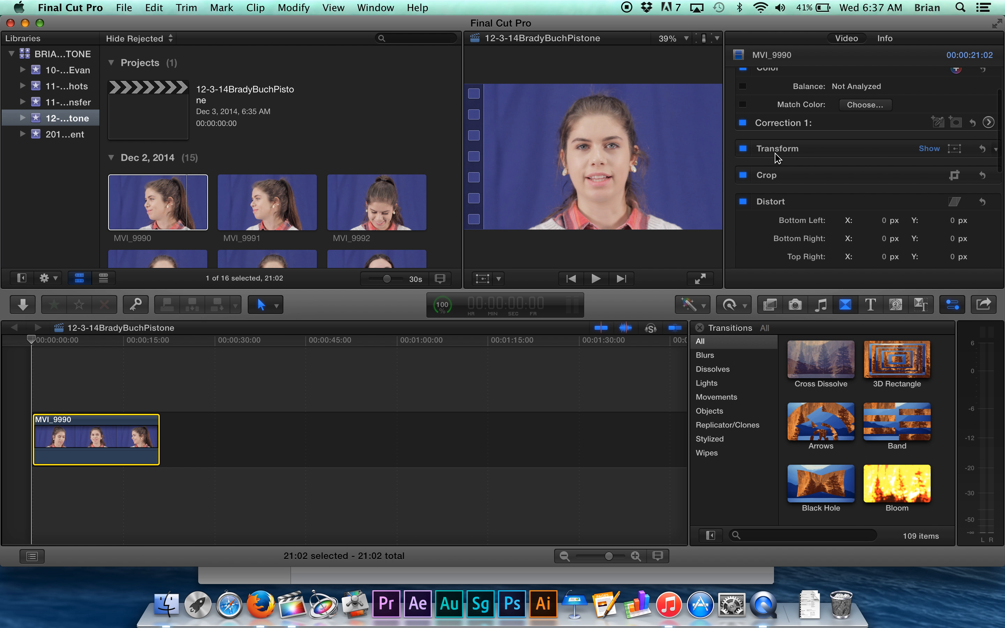
pyautogui.click(955, 306)
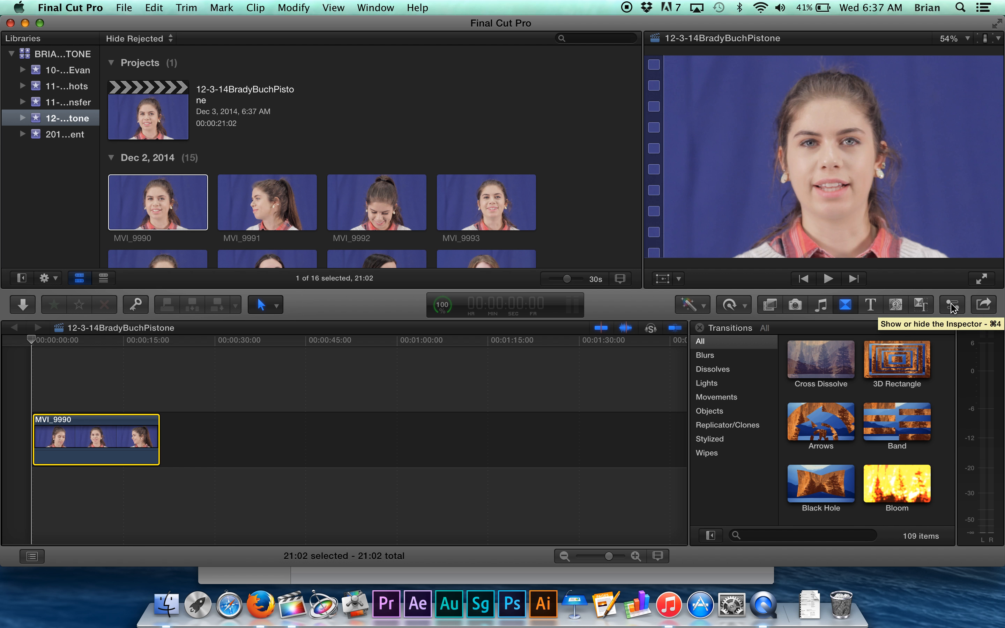
pyautogui.click(951, 308)
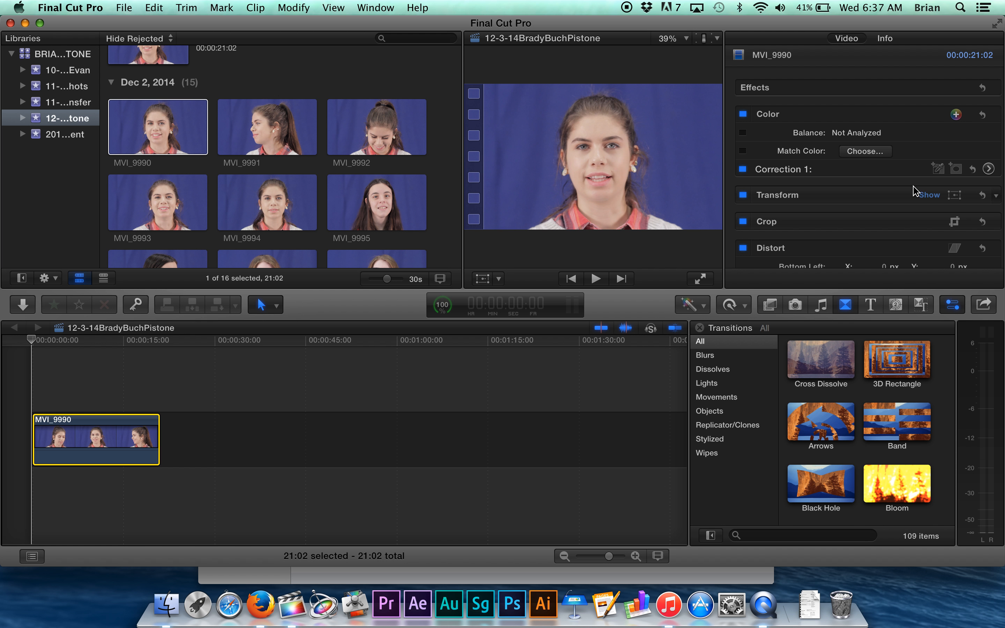
pyautogui.click(926, 196)
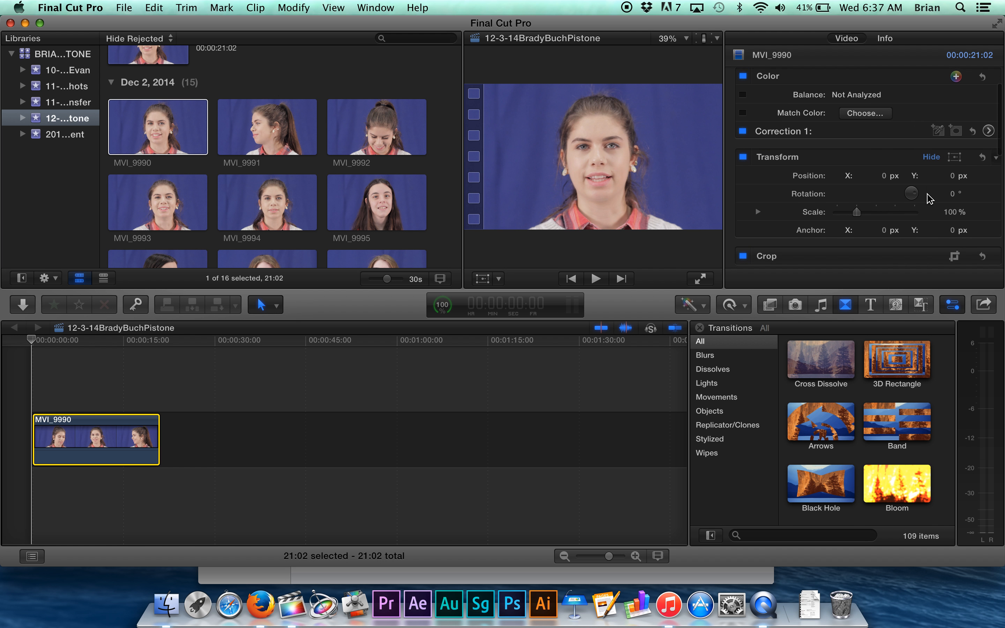
pyautogui.scroll(-3, 928, 200)
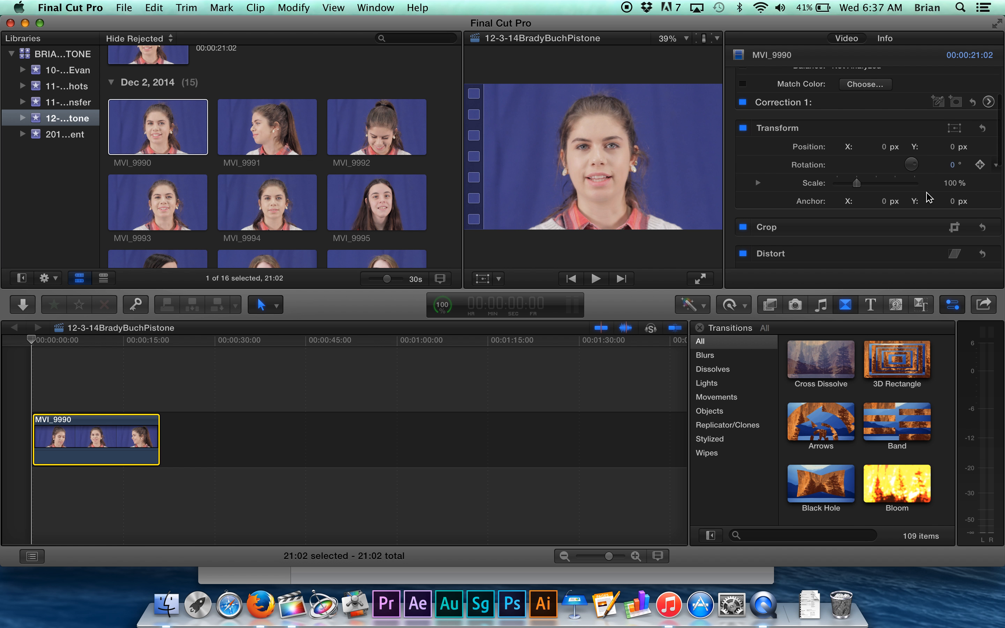
# Crop the MVI_9990 clip with the Trim type, setting both Left and Right to 400 px.
pyautogui.click(928, 198)
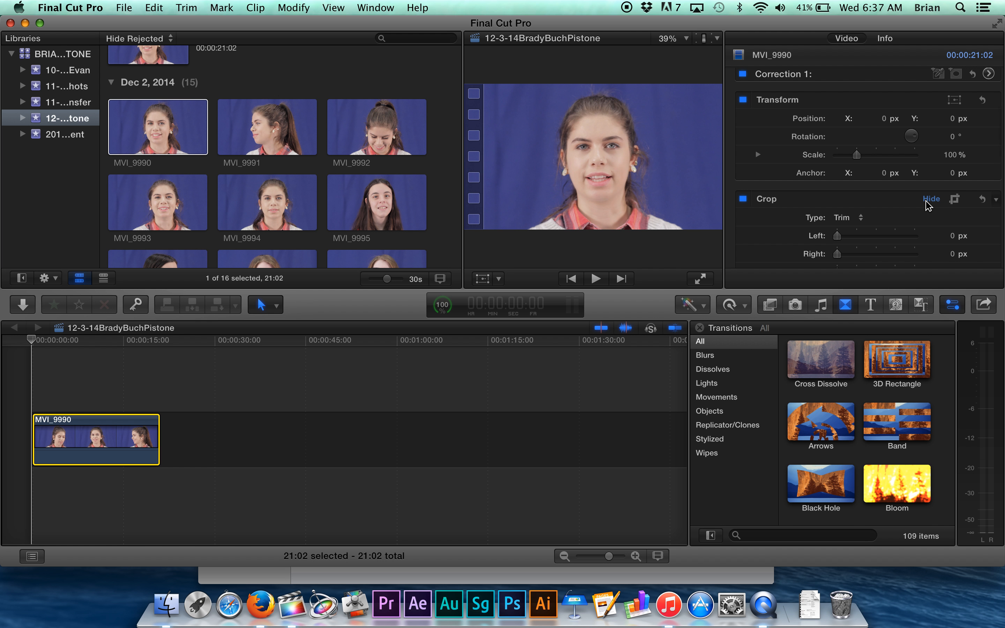
pyautogui.scroll(-2, 927, 206)
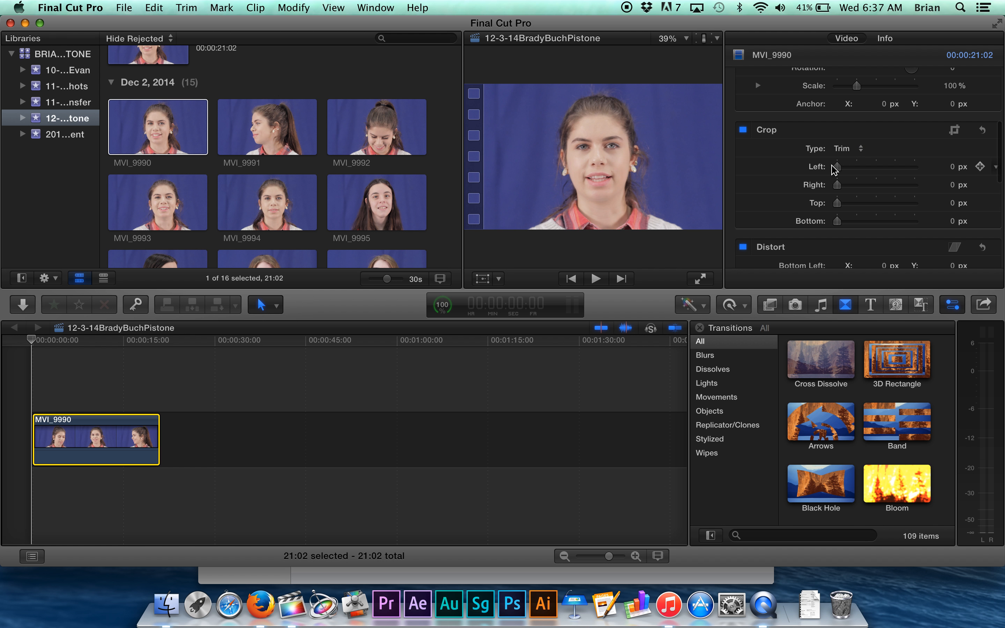
pyautogui.moveTo(842, 171); pyautogui.dragTo(863, 187)
pyautogui.click(837, 185)
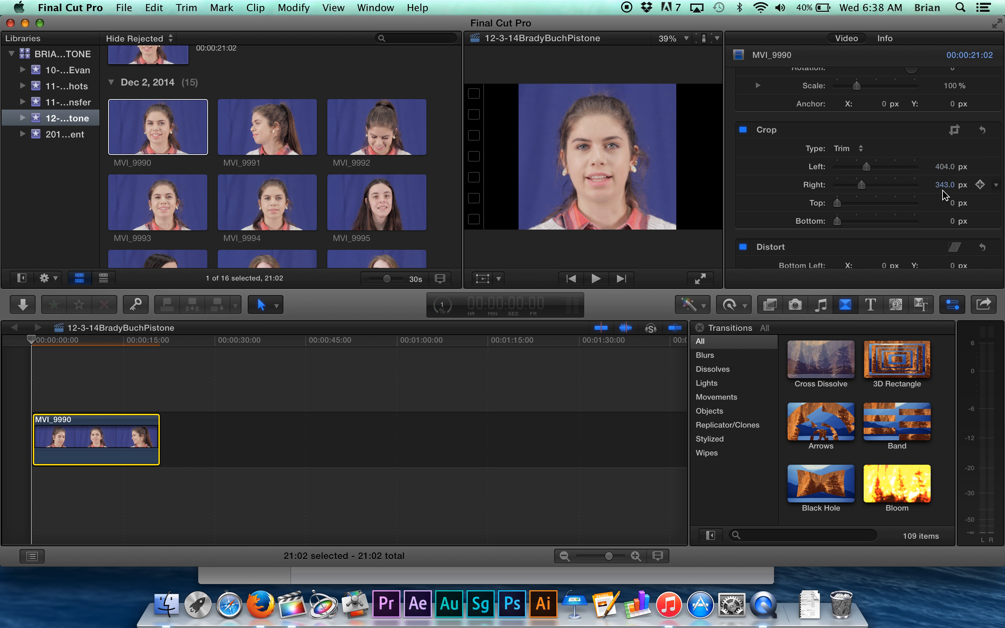
pyautogui.click(945, 167)
pyautogui.write('400')
pyautogui.click(936, 184)
pyautogui.write('400')
pyautogui.press('Return')
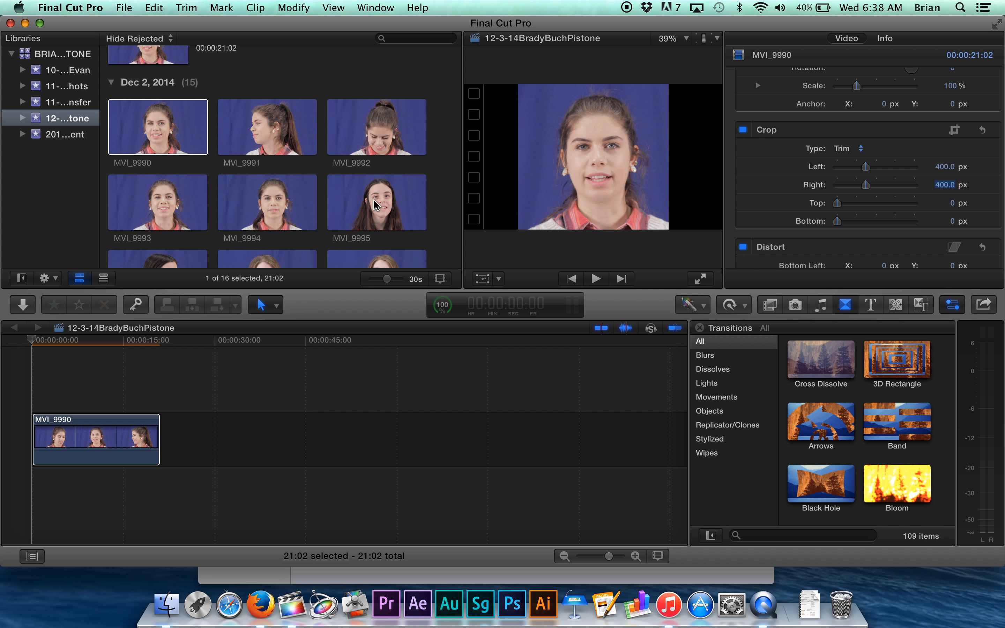
# Scale the timeline clip down to 65% and compare its size with the Brady Bunch opening in Firefox.
pyautogui.press('super+2')
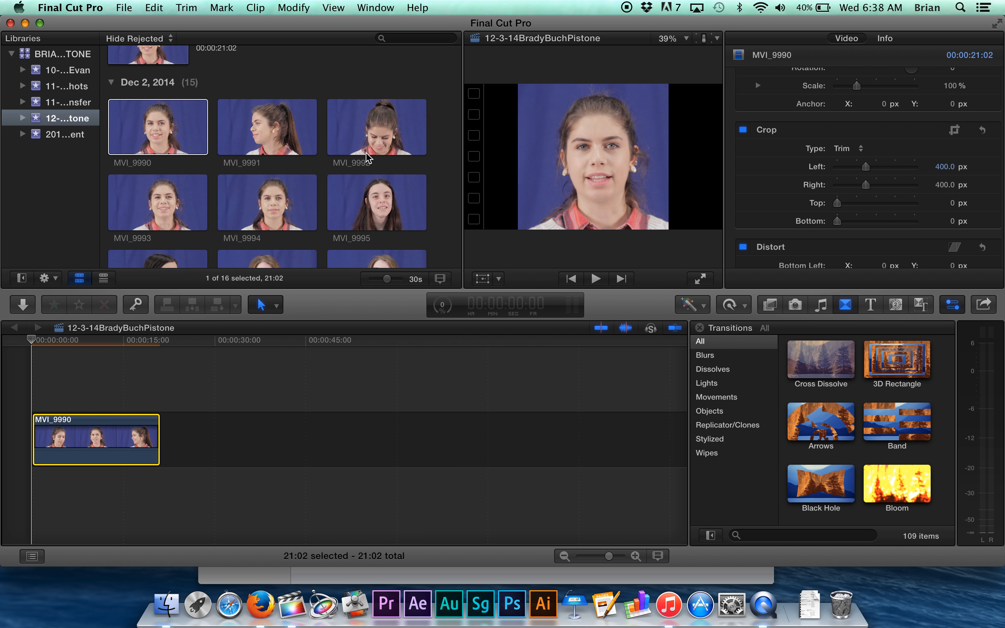
pyautogui.press('super+1')
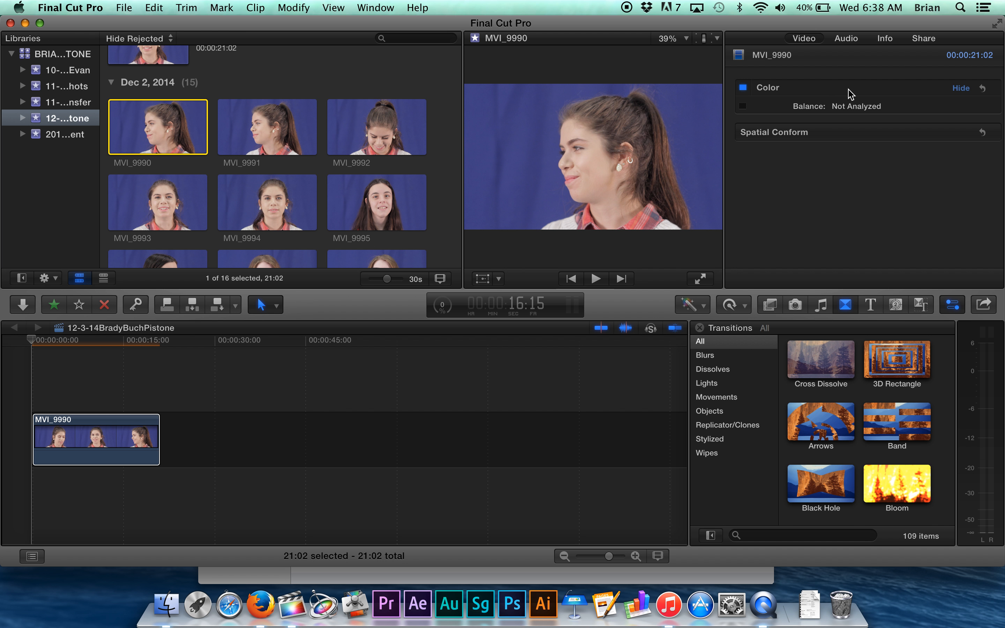
pyautogui.click(77, 460)
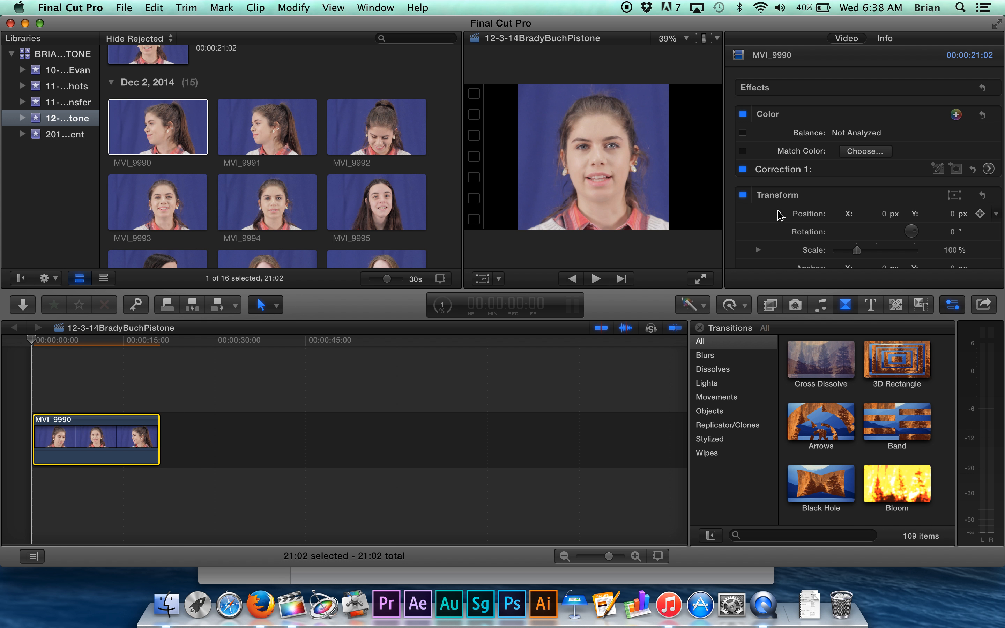
pyautogui.scroll(-2, 809, 209)
pyautogui.moveTo(866, 235); pyautogui.dragTo(839, 238)
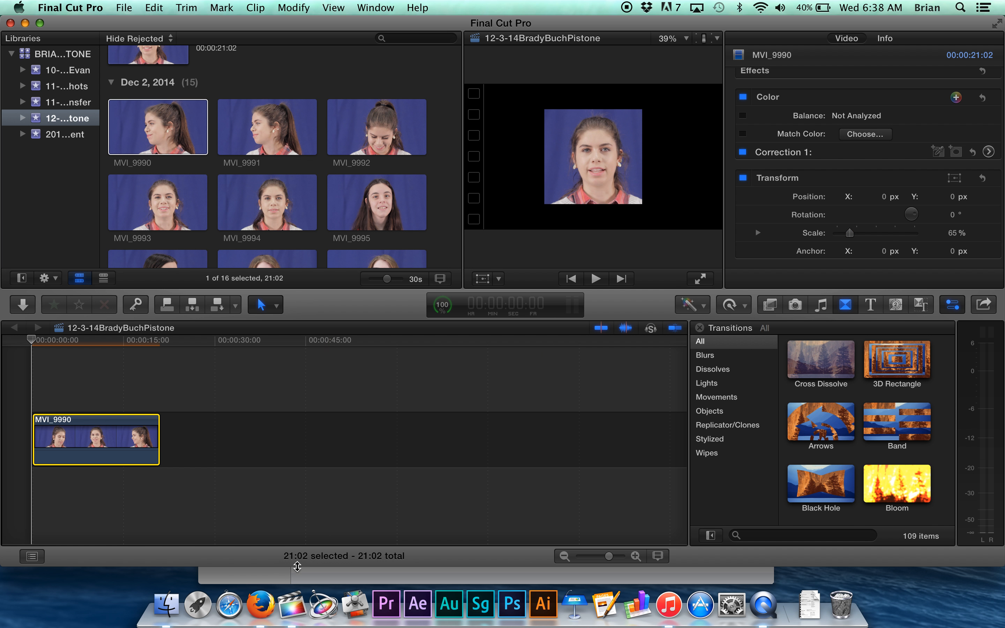
pyautogui.click(260, 604)
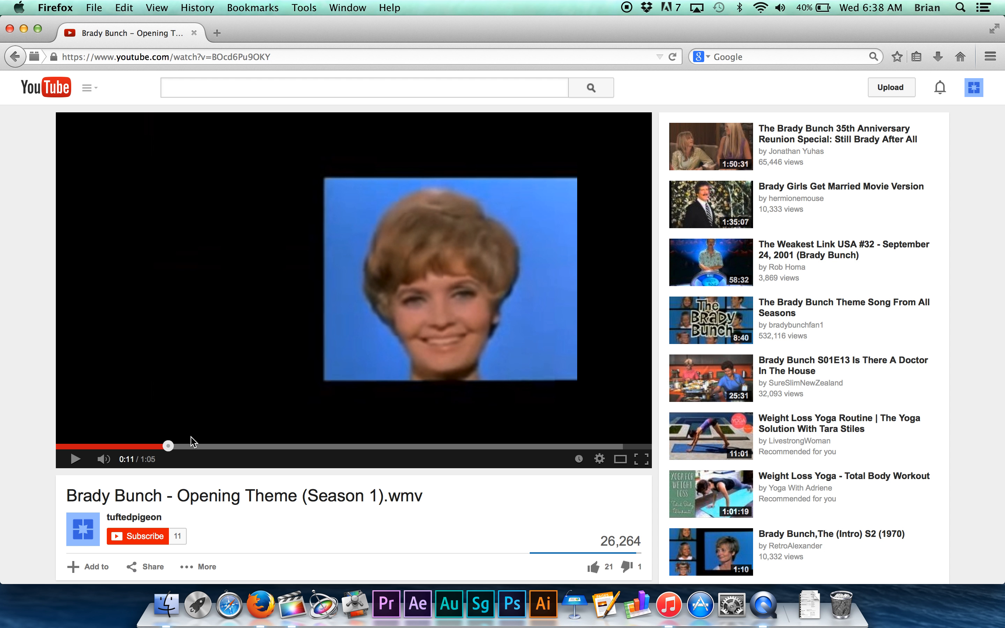
pyautogui.click(292, 600)
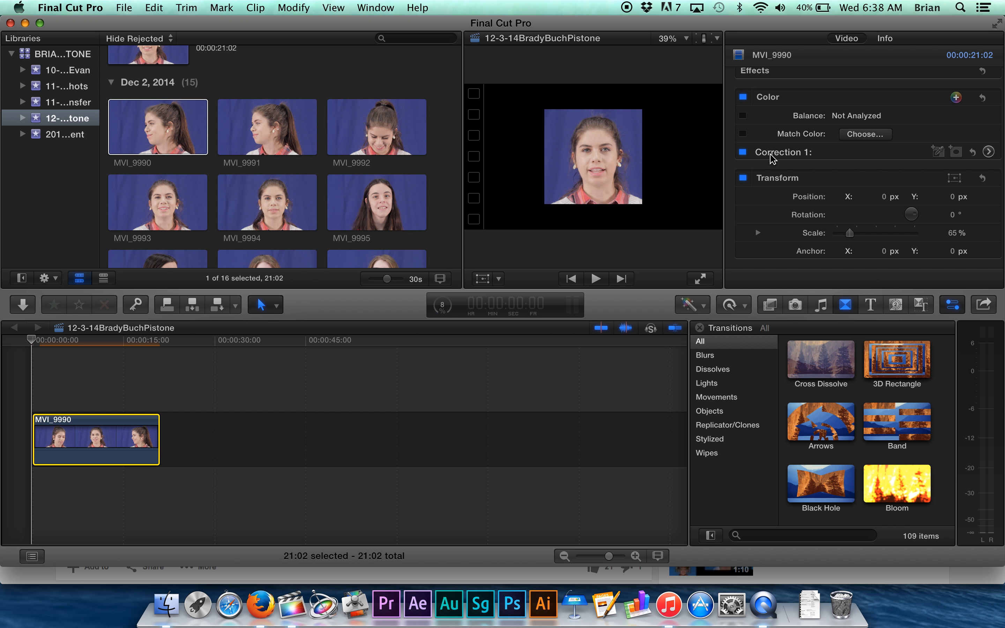
# Set the scale of the MVI_9990 clip to 50% and enlarge the viewer by narrowing the event browser.
pyautogui.click(953, 234)
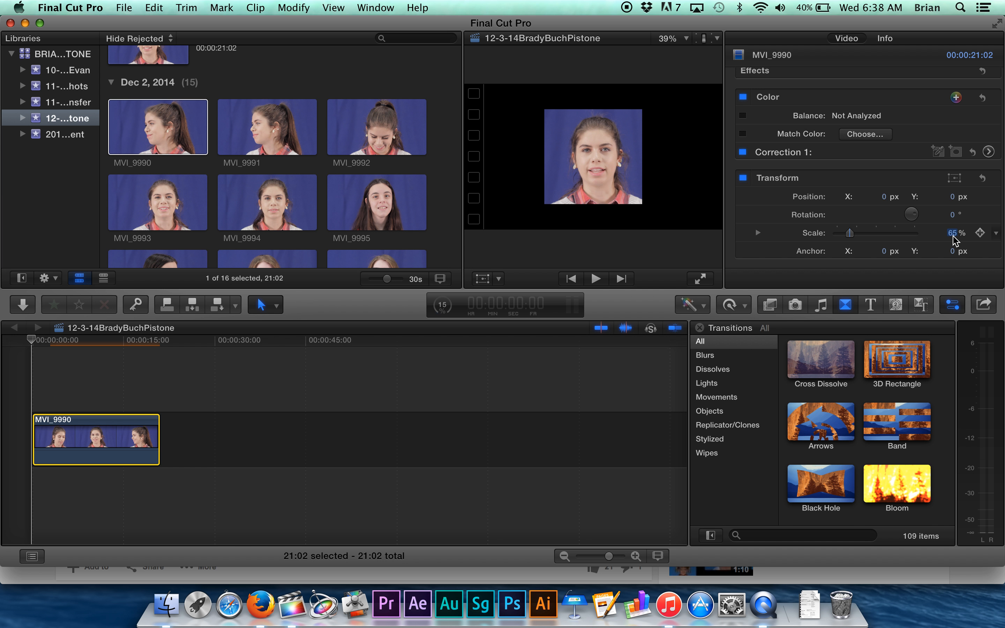
pyautogui.write('60')
pyautogui.press('Return')
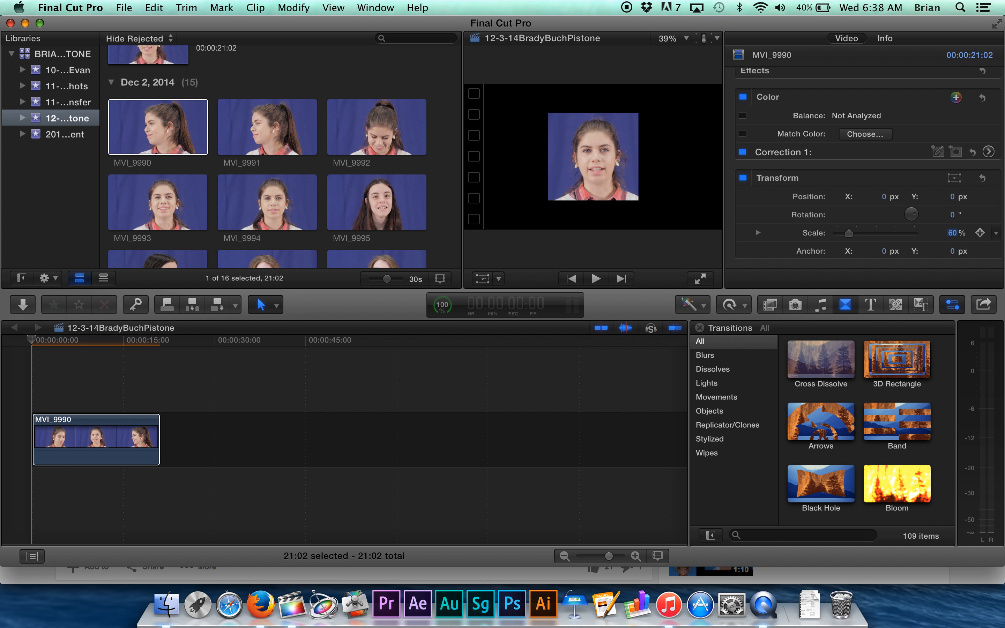
pyautogui.write('59')
pyautogui.write('0')
pyautogui.press('Return')
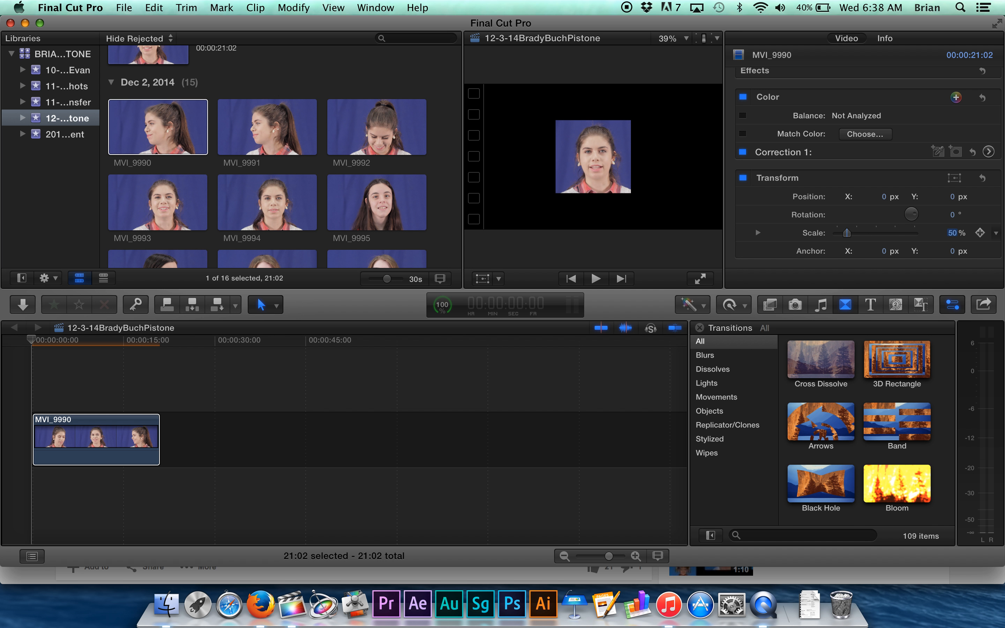
pyautogui.moveTo(464, 78); pyautogui.dragTo(269, 87)
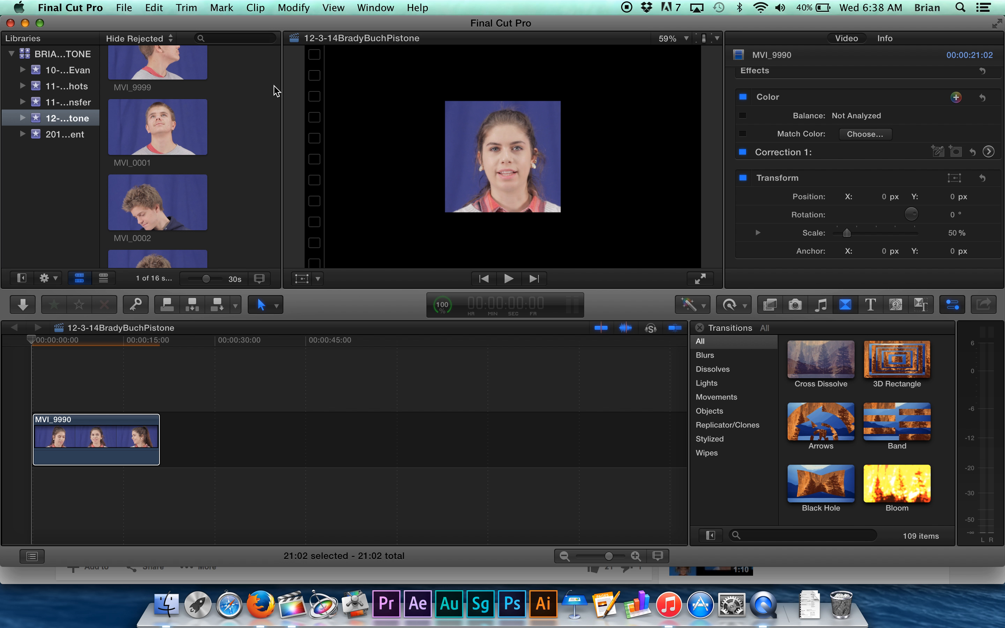
# Check the reference video again, then play the scaled clip and review the frame around 7:00.
pyautogui.click(542, 169)
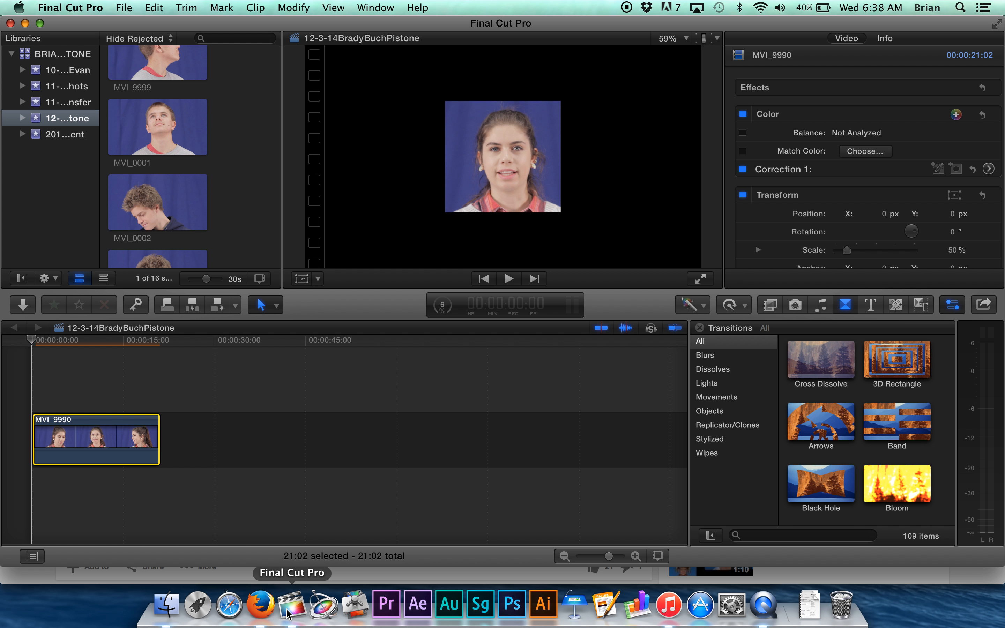
pyautogui.click(260, 610)
pyautogui.click(278, 613)
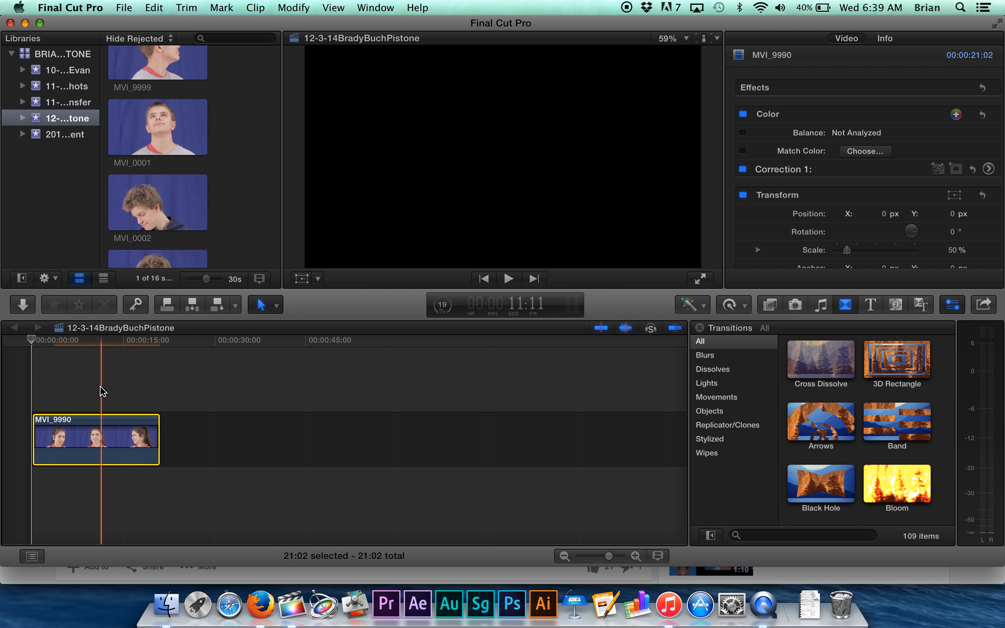
pyautogui.press('space')
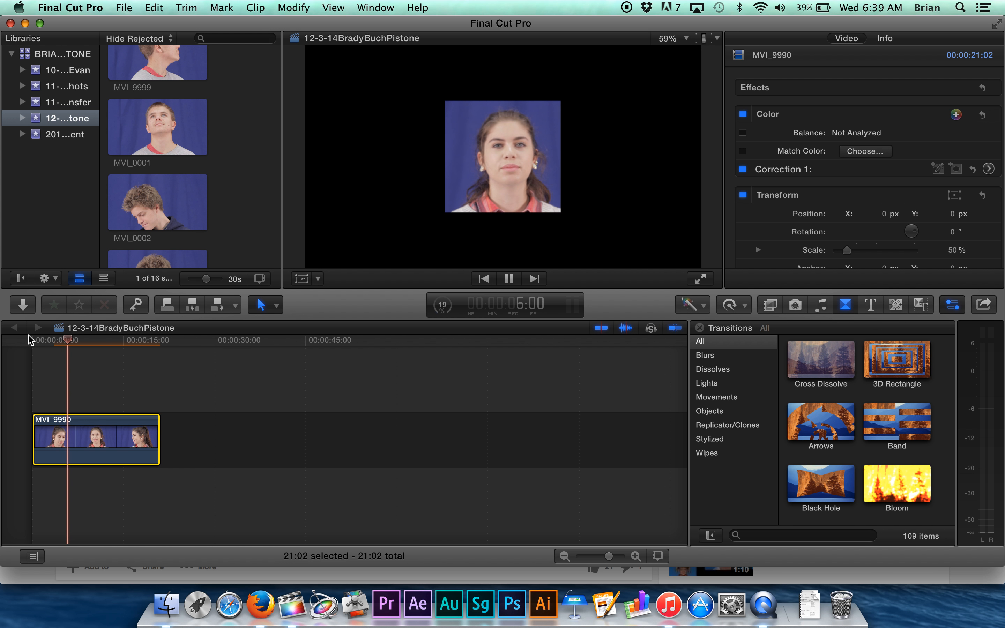
pyautogui.press('space')
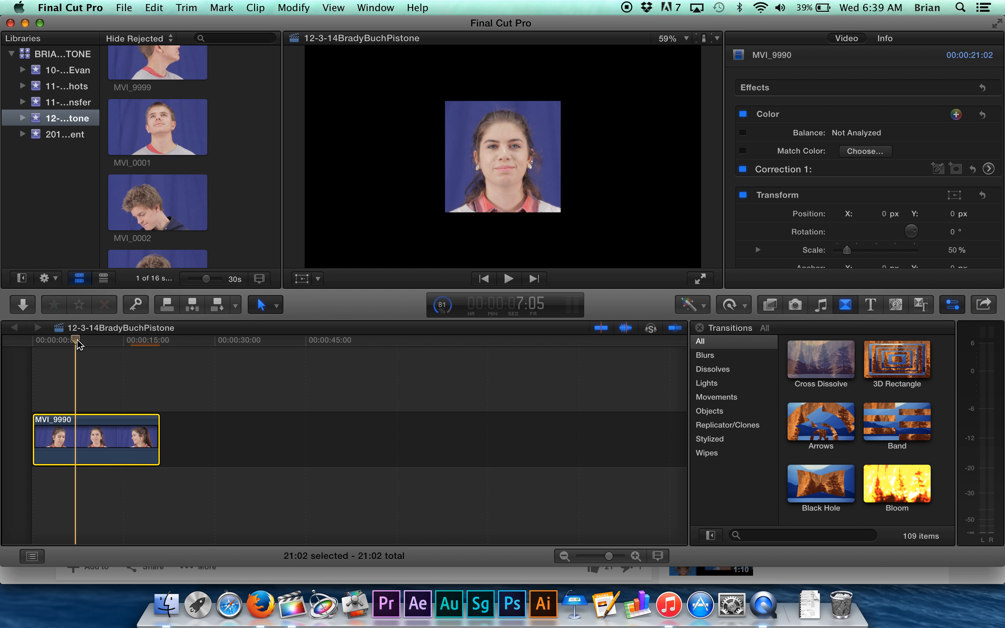
pyautogui.moveTo(77, 343)
pyautogui.mouseDown()
pyautogui.moveTo(31, 344)
pyautogui.moveTo(75, 344)
pyautogui.mouseUp()
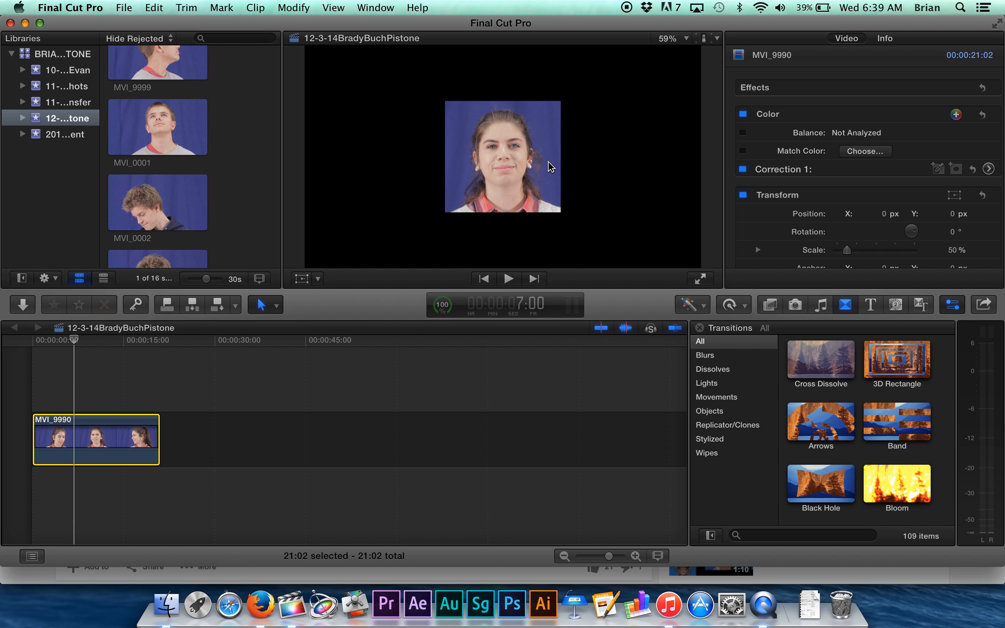
# Park the playhead at 8:14 and shift the clip horizontally to an X position of about 400 px, finishing with the on-screen Transform controls.
pyautogui.click(84, 340)
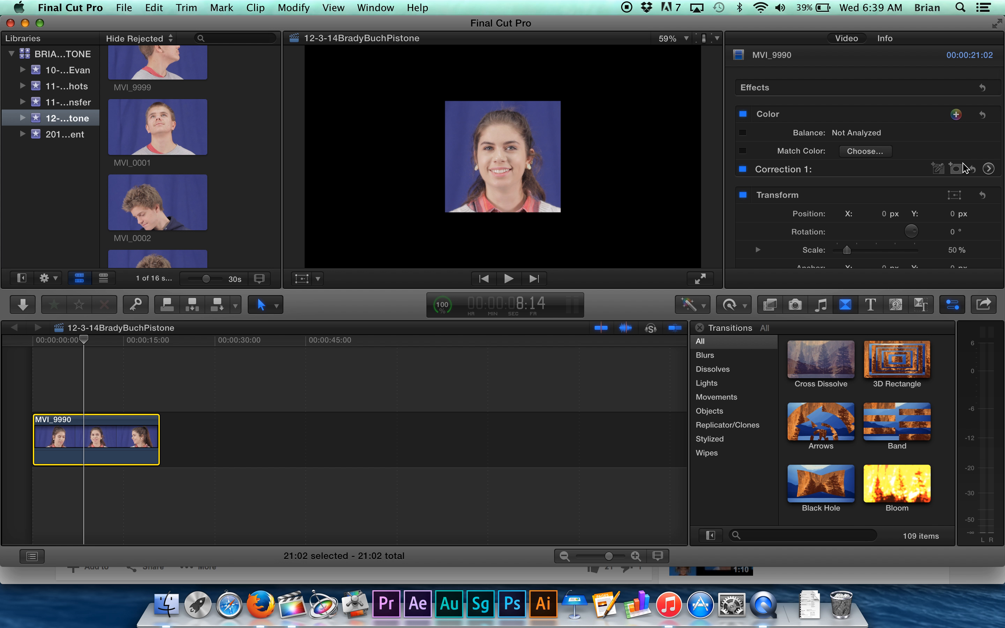
pyautogui.scroll(-3, 931, 224)
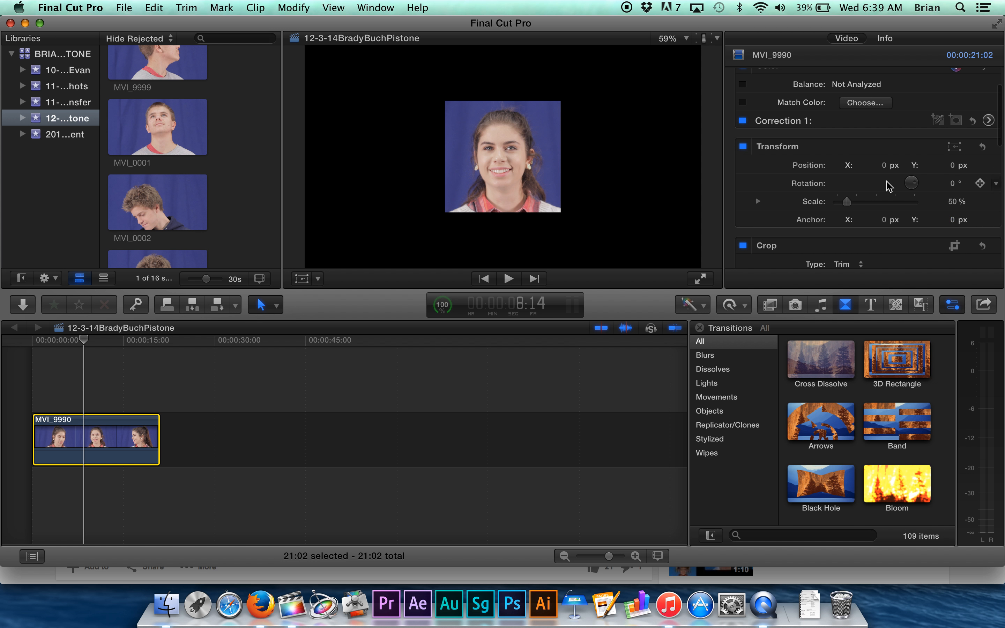
pyautogui.scroll(-1, 887, 186)
pyautogui.scroll(-1, 887, 185)
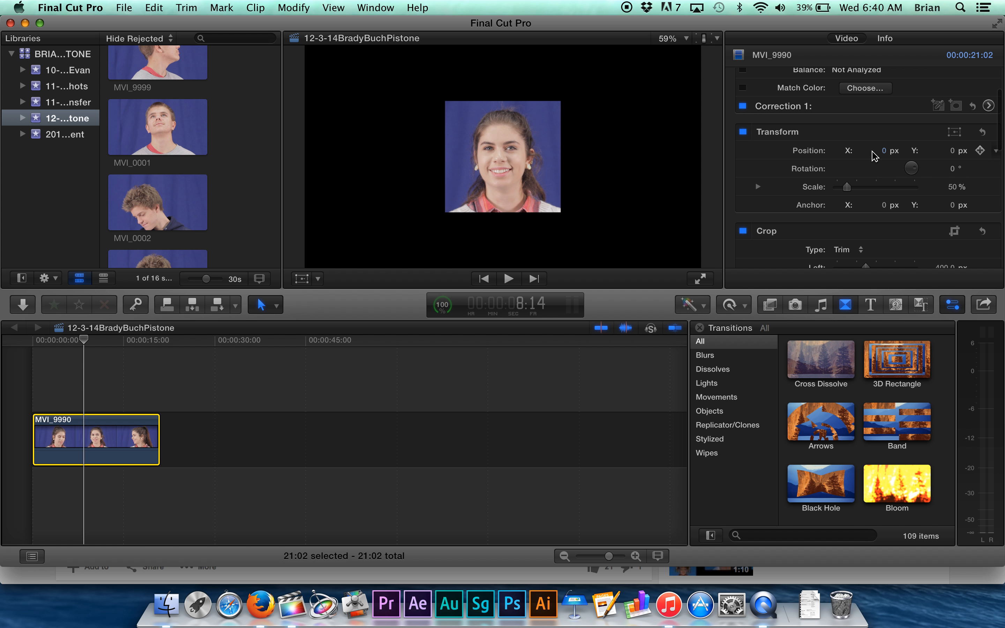
pyautogui.click(886, 156)
pyautogui.moveTo(885, 155); pyautogui.dragTo(988, 156)
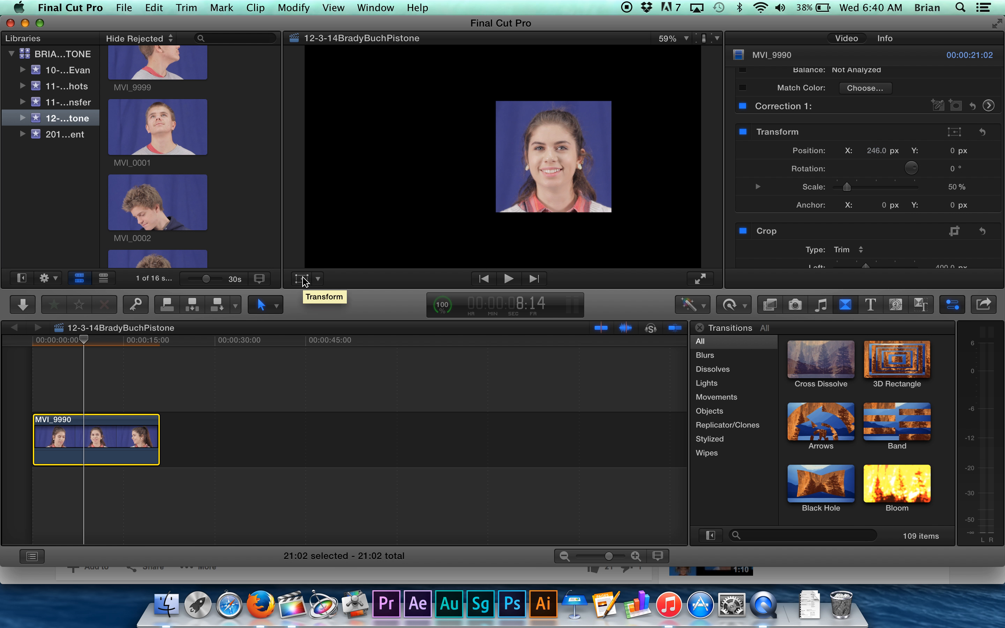
pyautogui.click(303, 280)
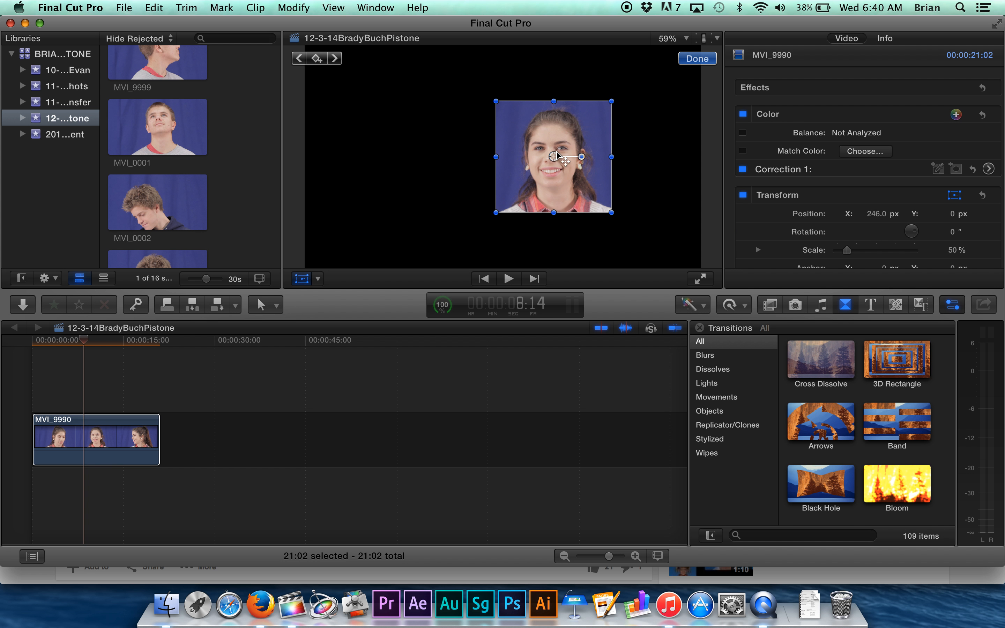
pyautogui.moveTo(552, 157); pyautogui.dragTo(585, 157)
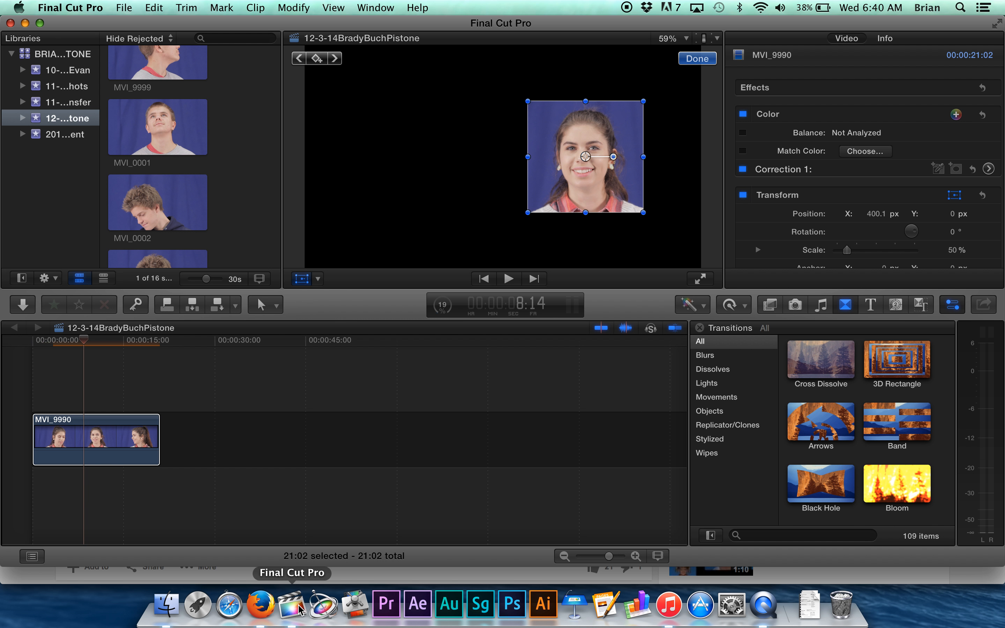
# Switch to Firefox and examine how the woman's frame sits and appears in the Brady Bunch opening at 0:14 and 0:09.
pyautogui.click(260, 604)
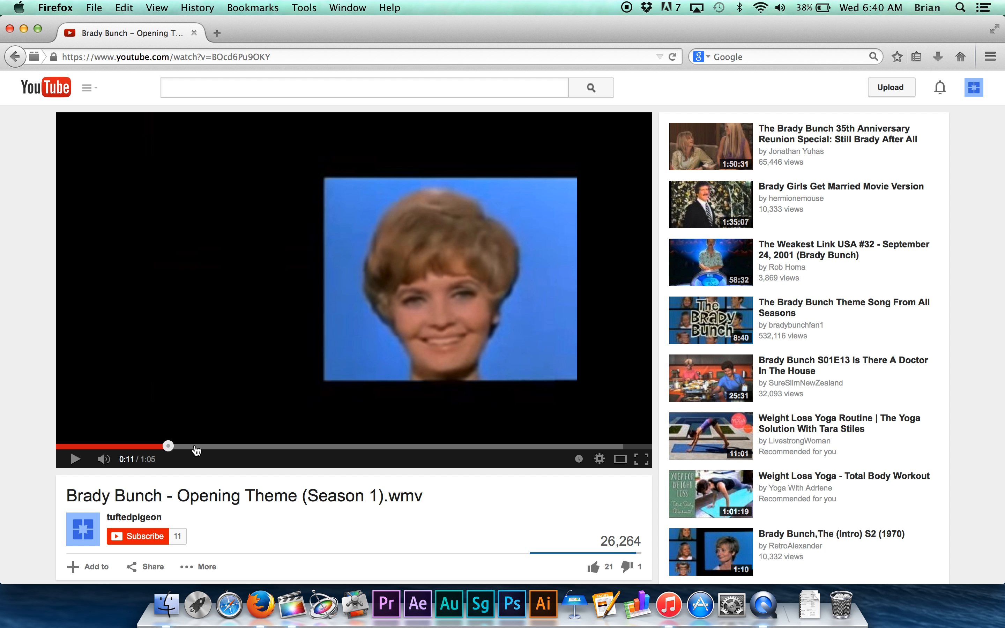
pyautogui.click(194, 446)
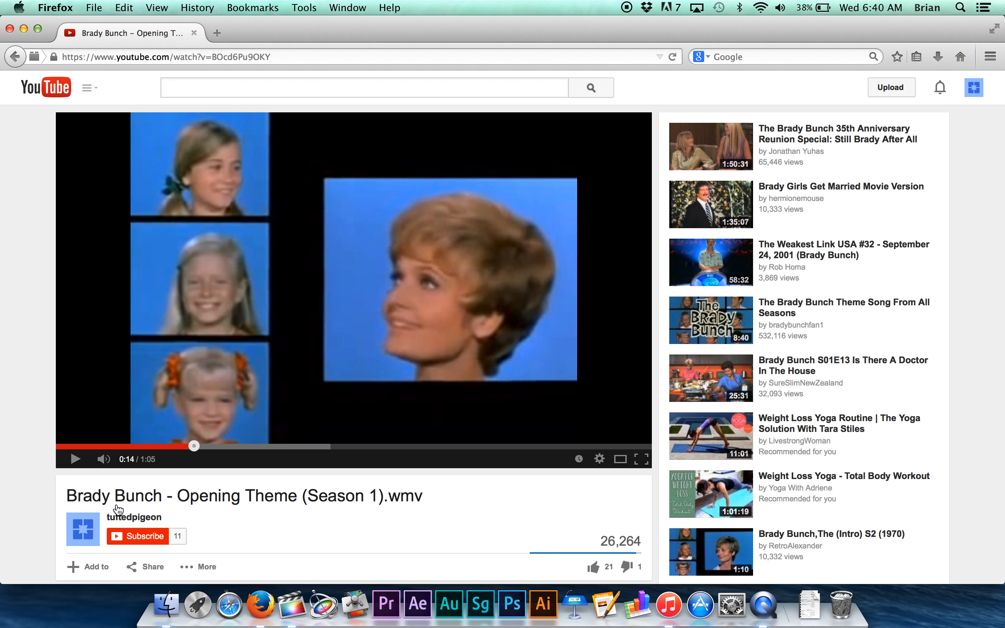
pyautogui.click(150, 448)
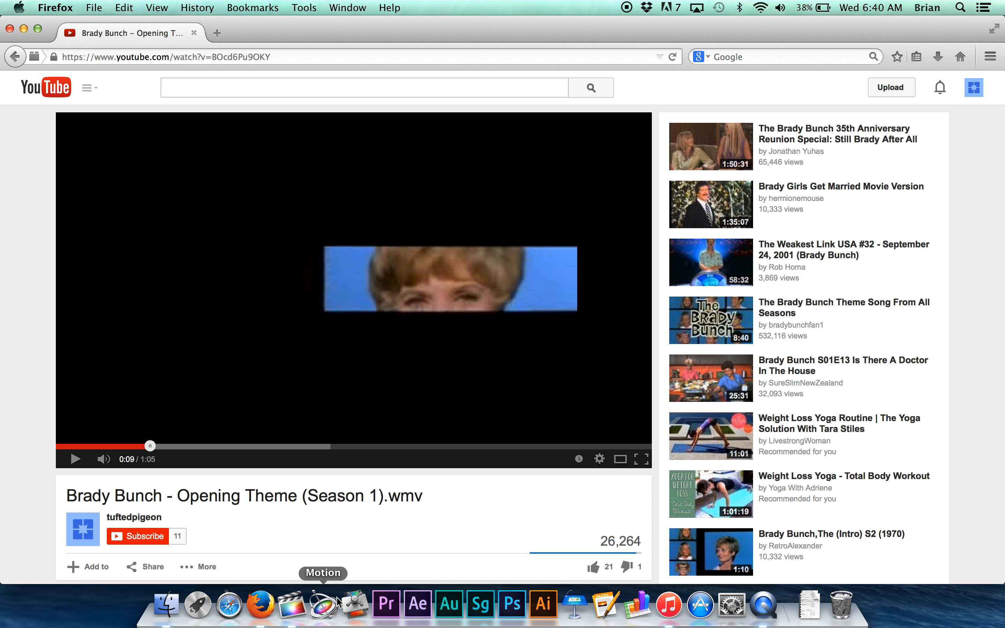
# Switch to Final Cut Pro, set the MVI_9990 clip's X position to 400 px and add a Position keyframe at 8:14.
pyautogui.click(295, 611)
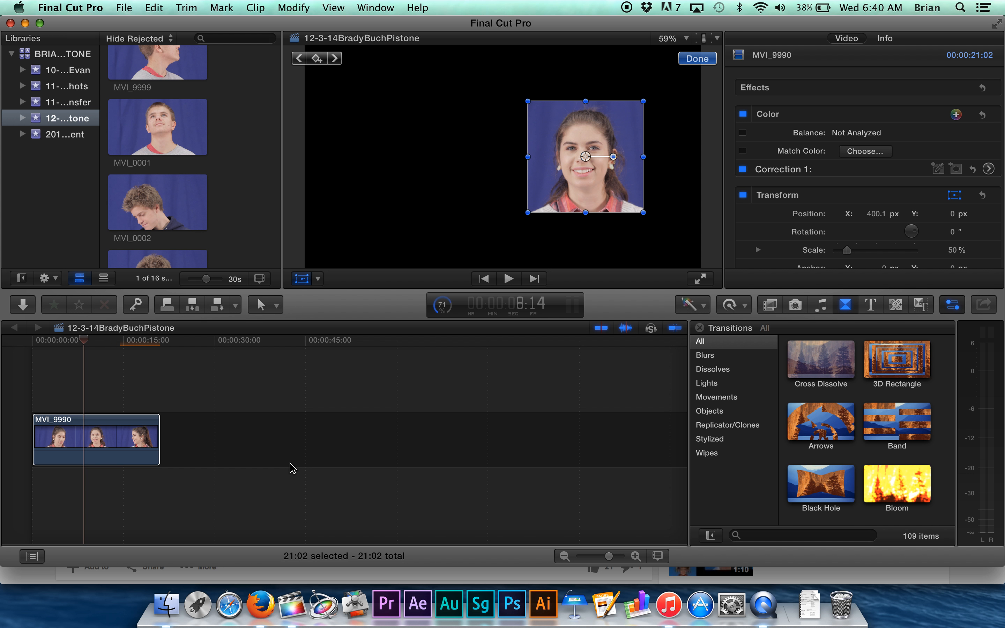
pyautogui.scroll(-1, 922, 204)
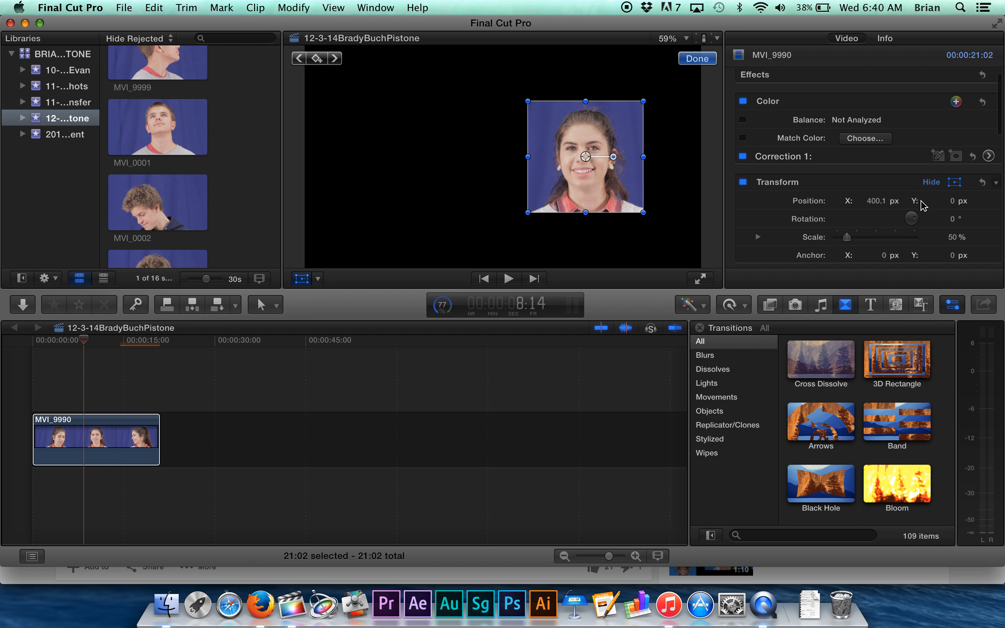
pyautogui.scroll(-2, 921, 204)
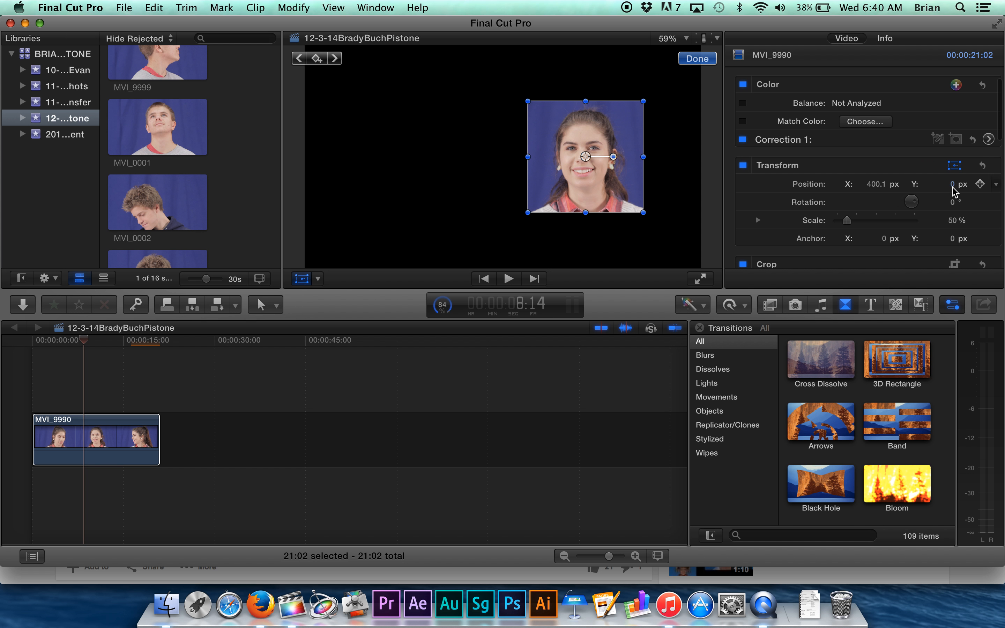
pyautogui.click(874, 185)
pyautogui.write('400')
pyautogui.press('Return')
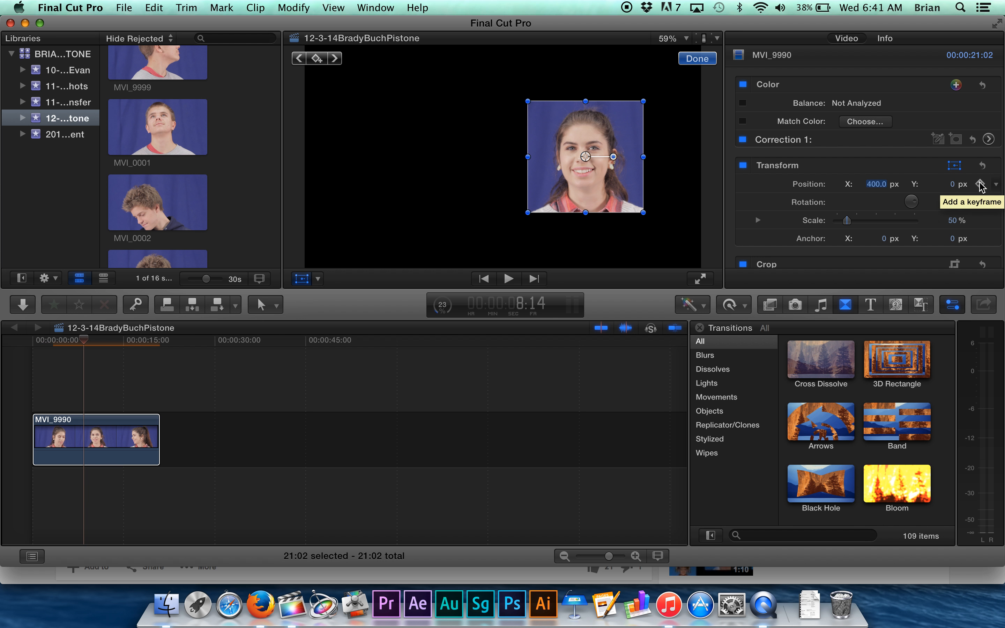
pyautogui.click(980, 184)
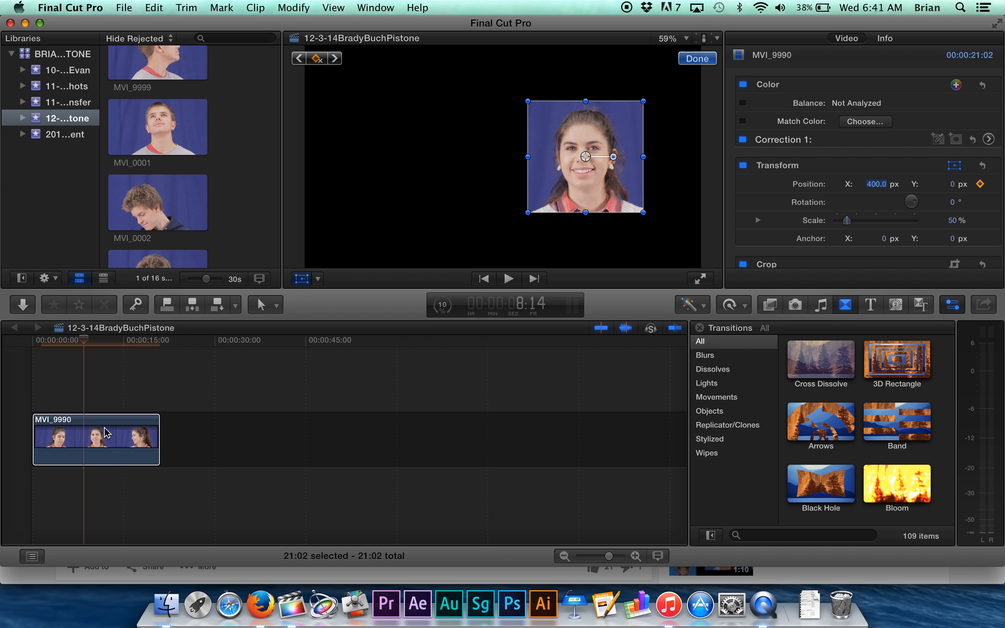
pyautogui.rightClick(107, 432)
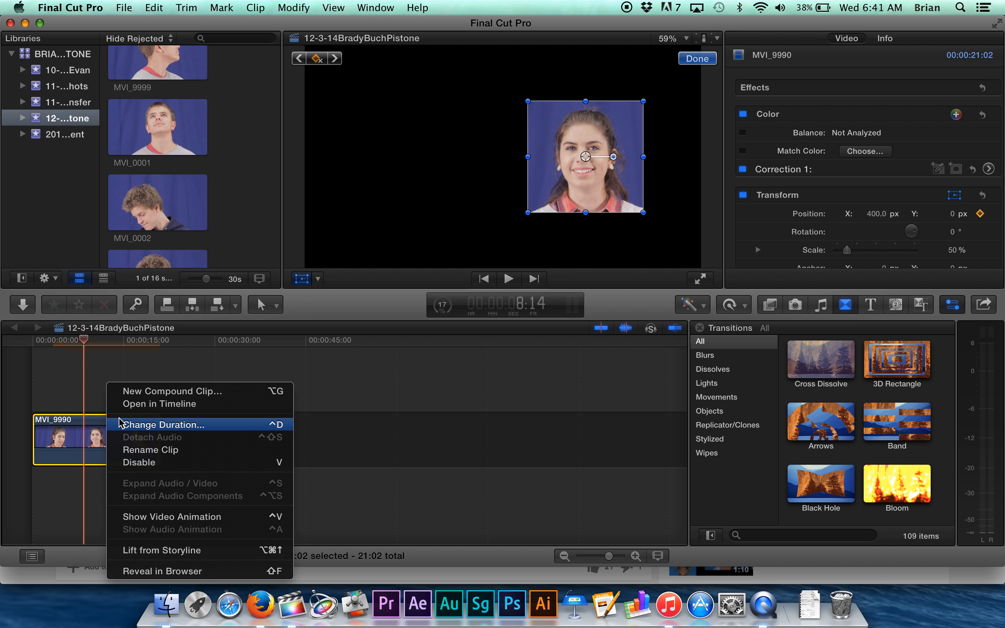
pyautogui.click(86, 441)
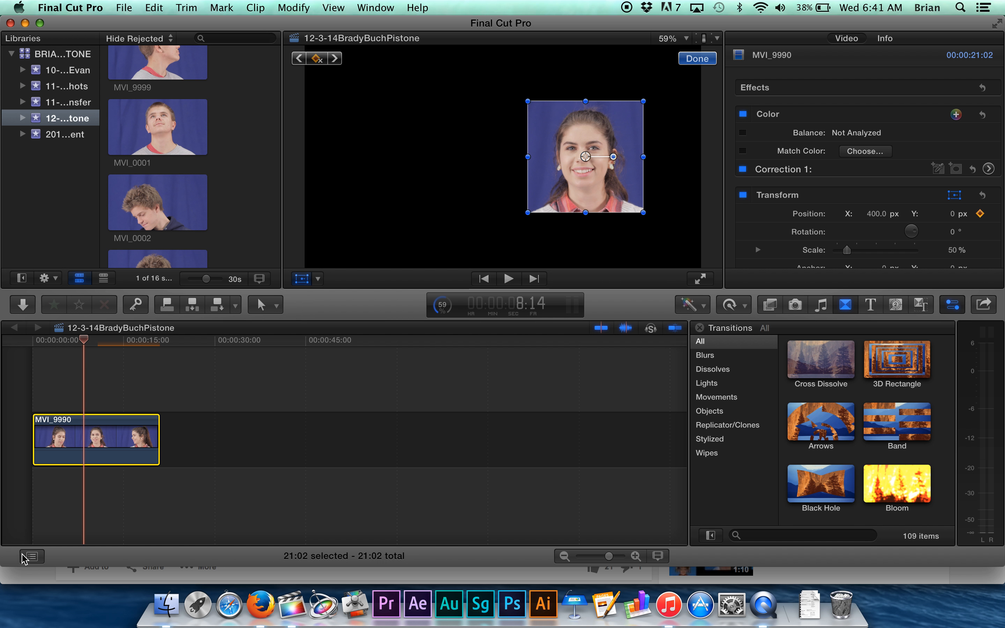
pyautogui.click(788, 157)
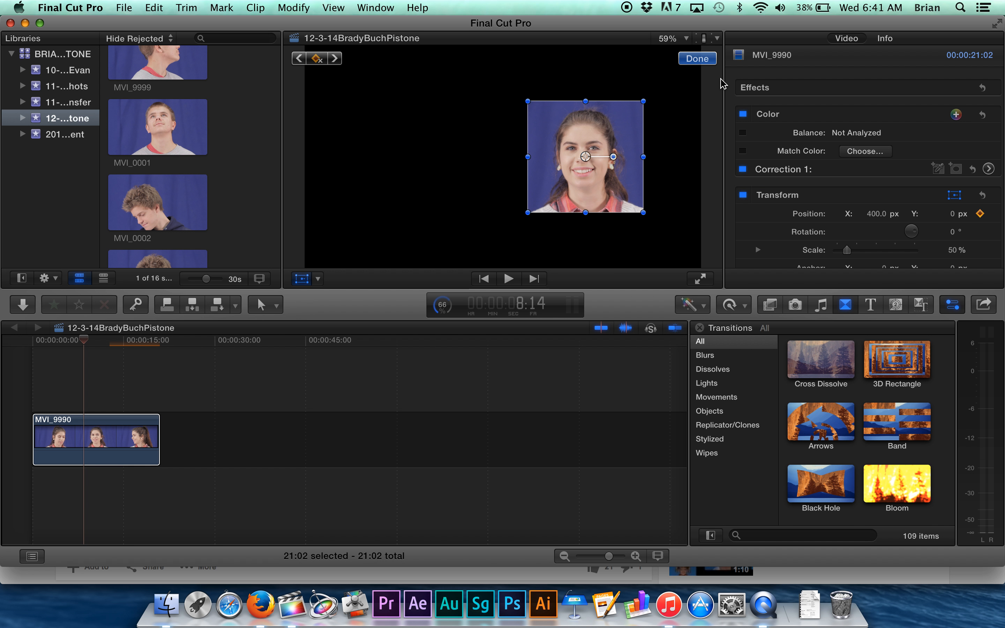
pyautogui.scroll(-1, 981, 211)
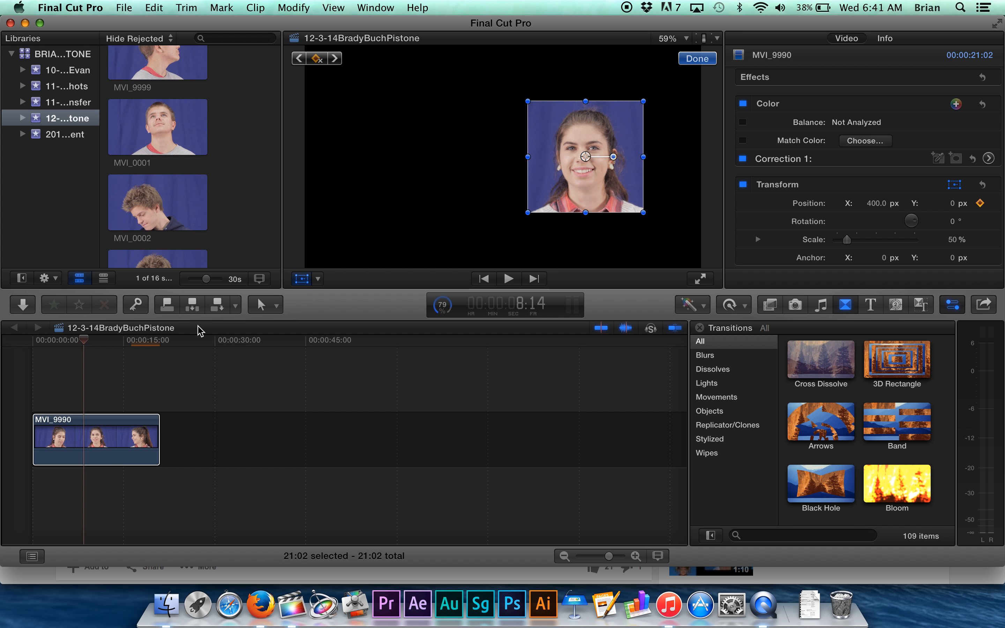
# Search the help for "show keyframe" and open the topic "Adjust video effects using keyframes".
pyautogui.click(415, 5)
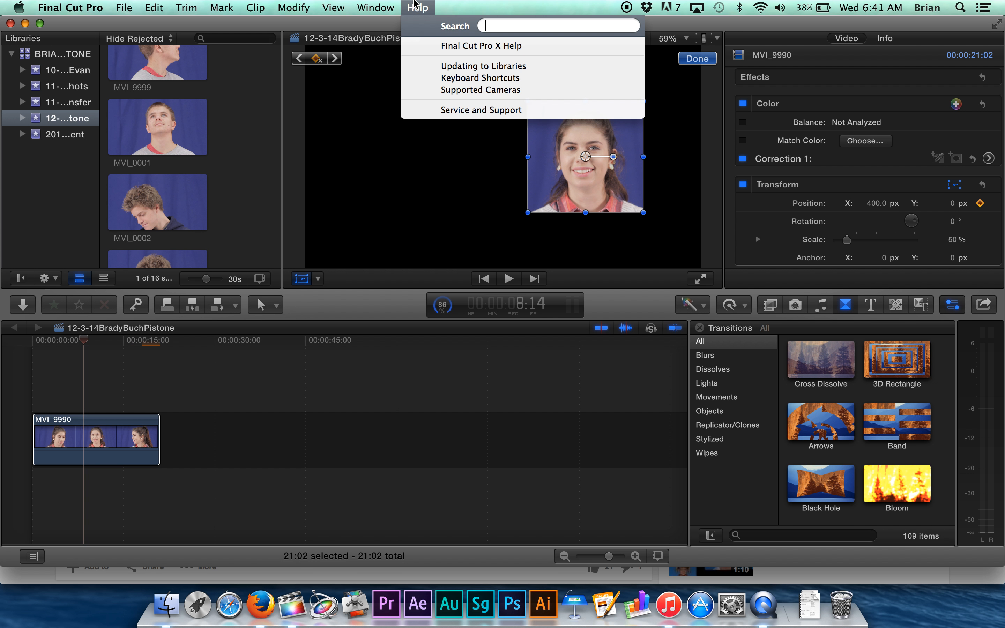
pyautogui.write('sho')
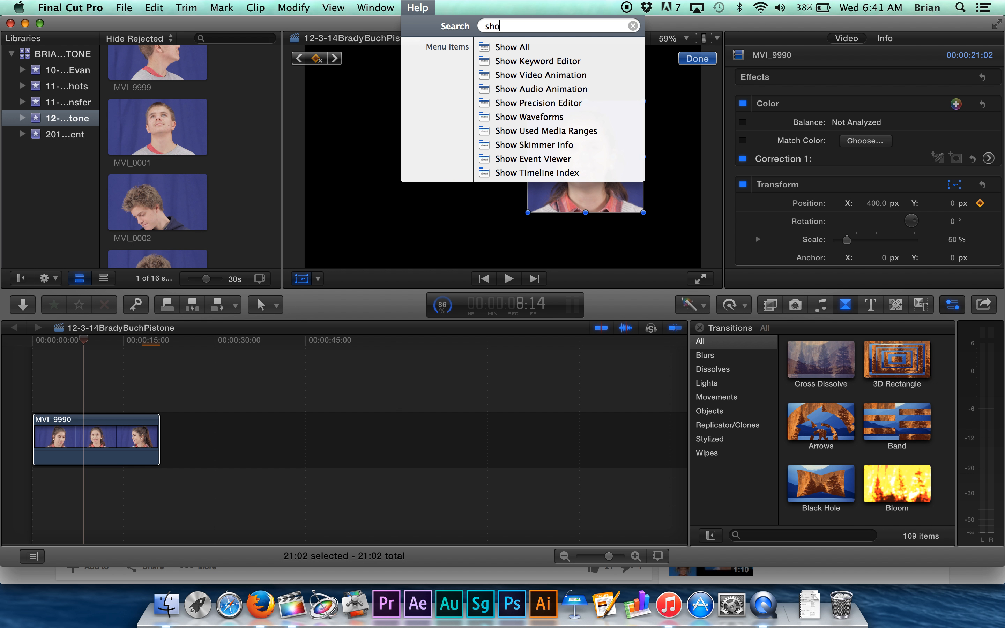
pyautogui.write('w keyf')
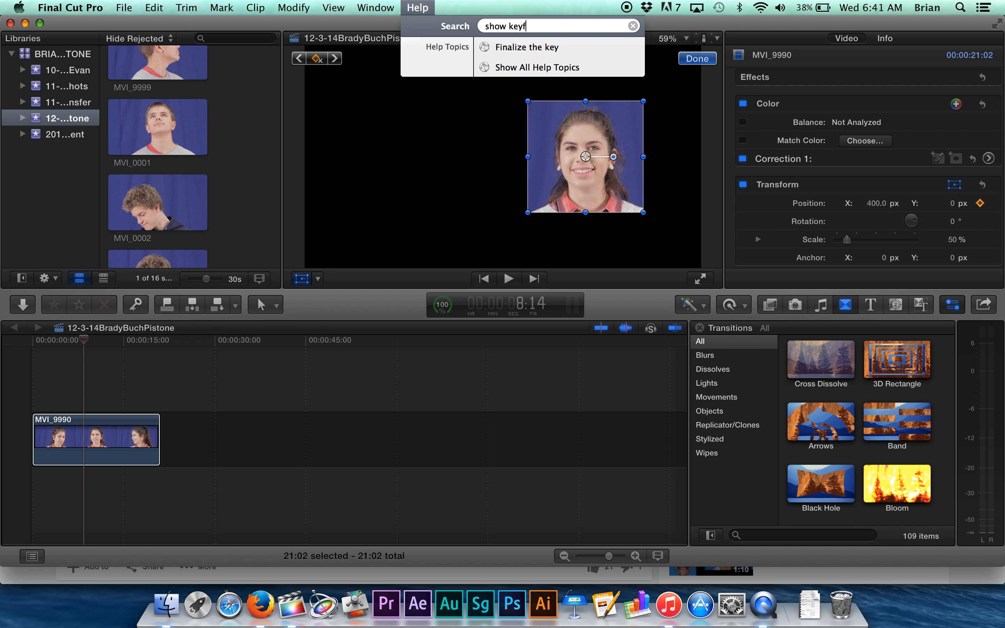
pyautogui.write('rame')
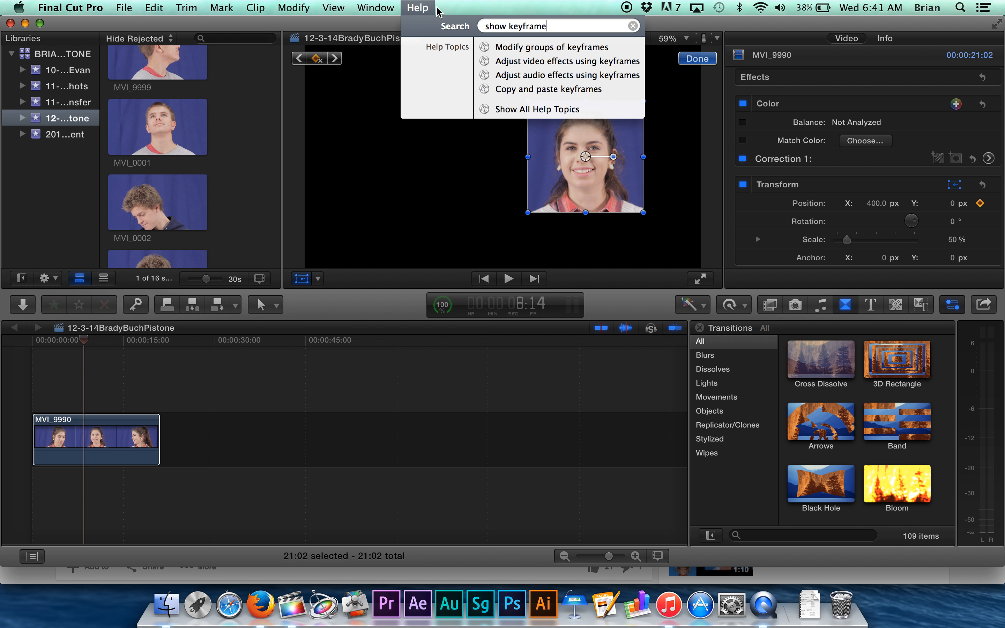
pyautogui.click(420, 2)
pyautogui.click(417, 7)
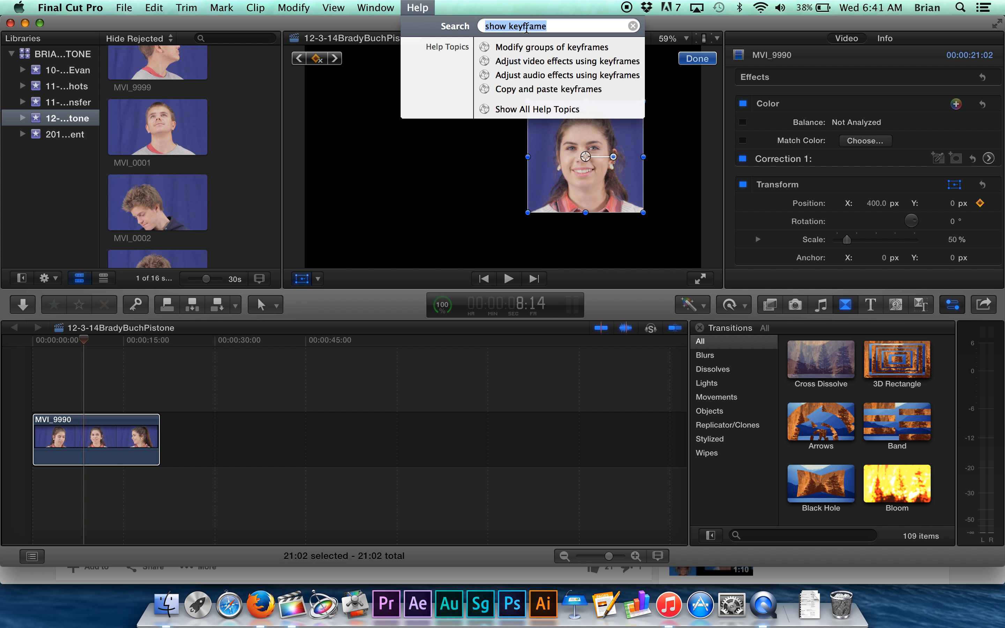
pyautogui.click(549, 61)
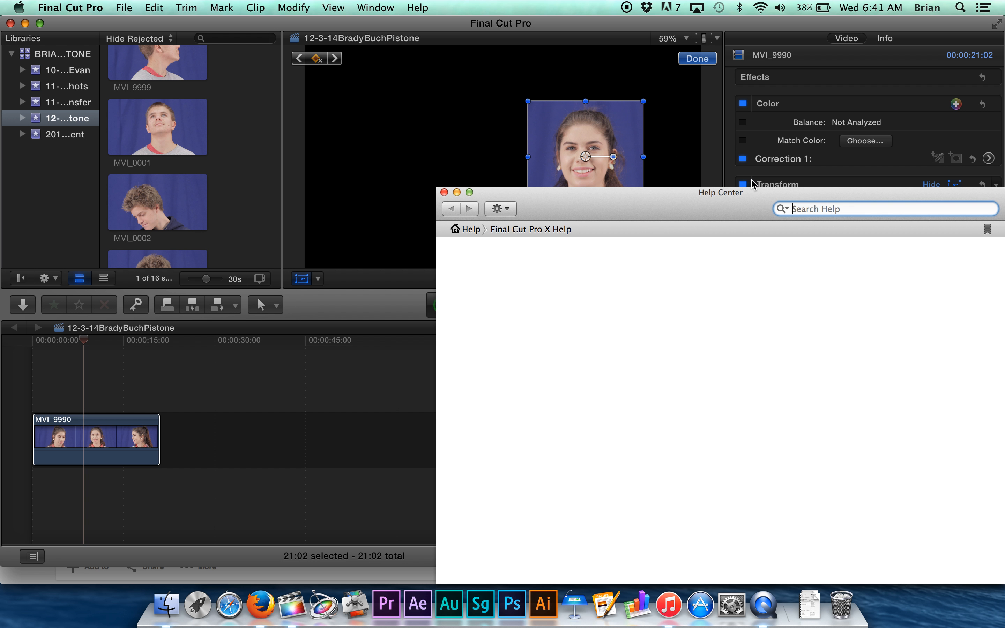
pyautogui.moveTo(773, 197); pyautogui.dragTo(721, 164)
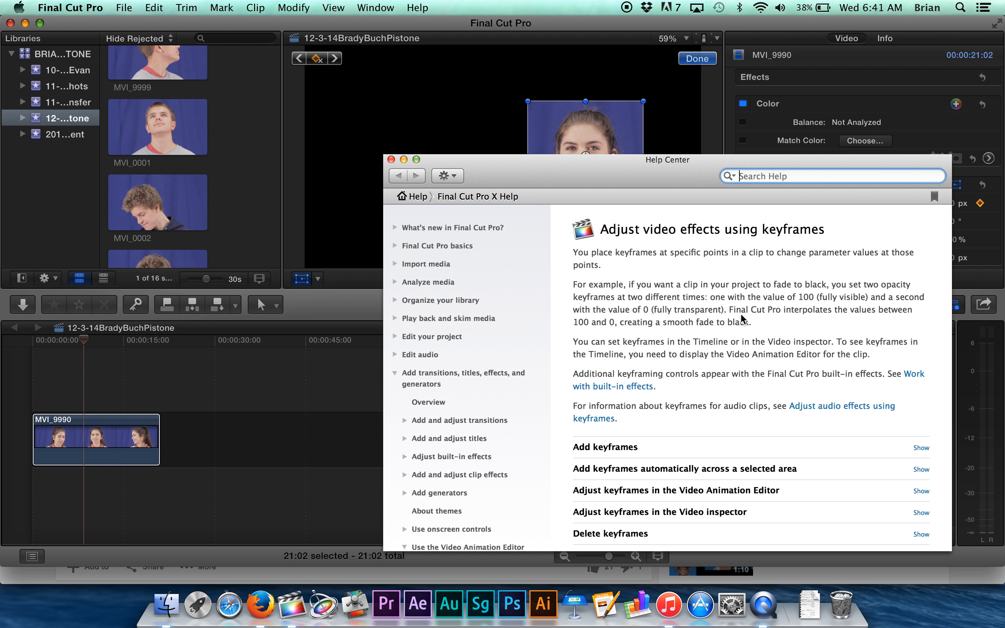
# Read the help section on adjusting keyframes in the Video Animation Editor.
pyautogui.scroll(-5, 740, 319)
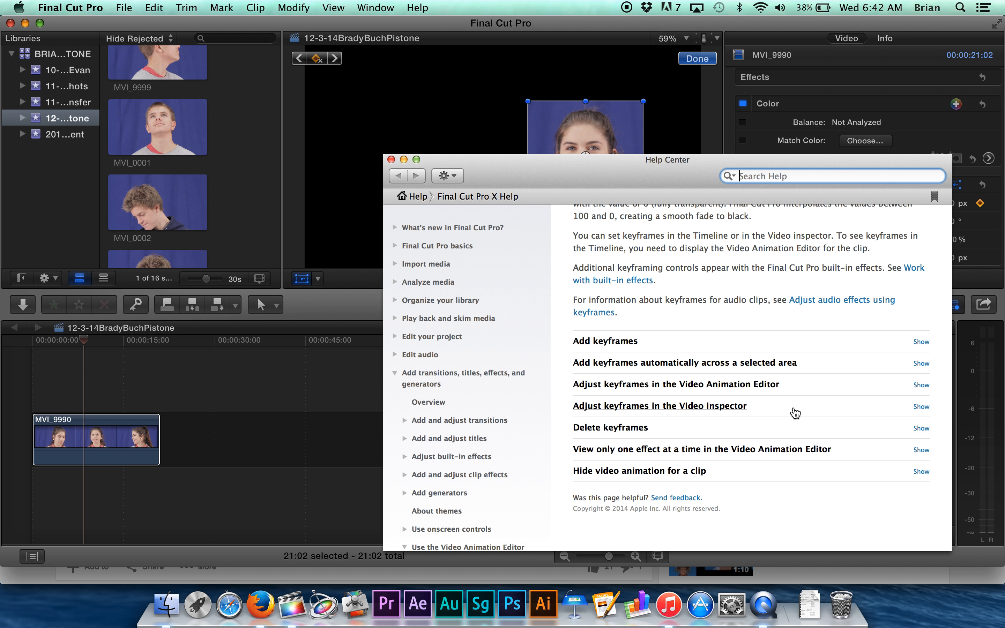
pyautogui.click(920, 385)
pyautogui.scroll(-5, 878, 368)
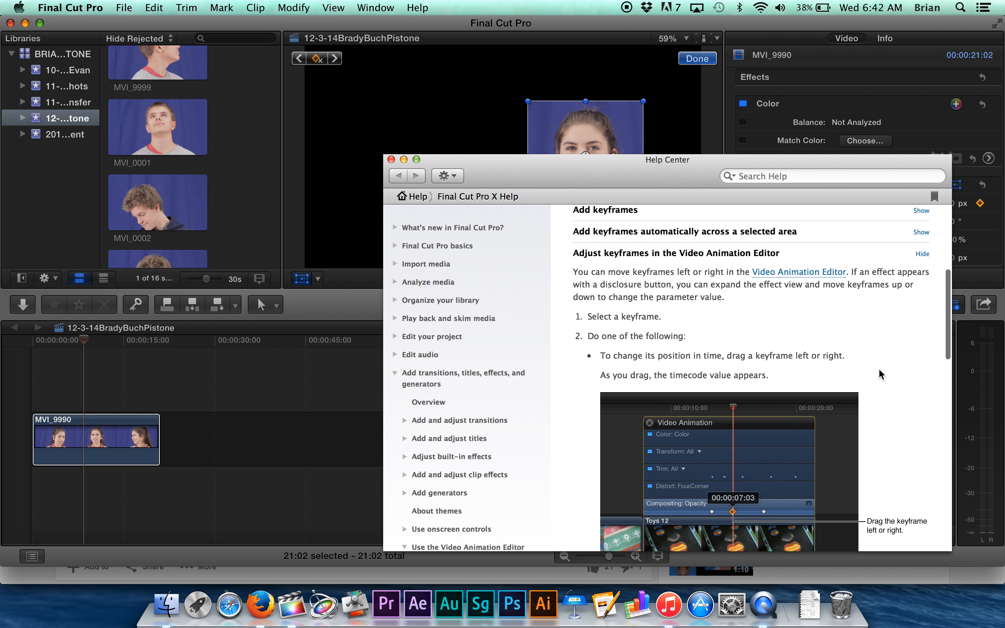
pyautogui.scroll(1, 878, 368)
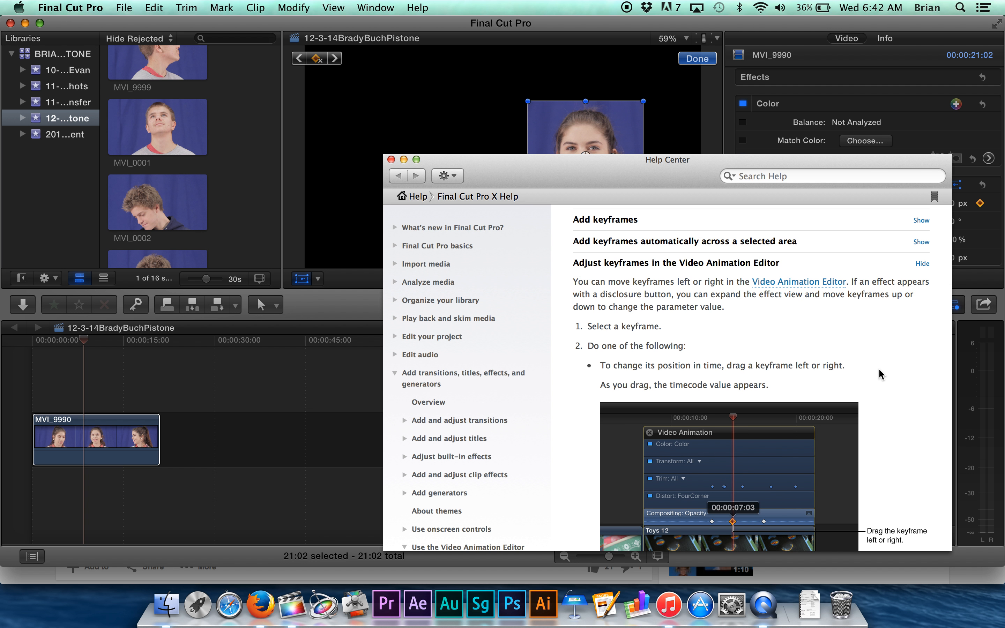
pyautogui.scroll(-1, 878, 368)
pyautogui.scroll(-2, 878, 368)
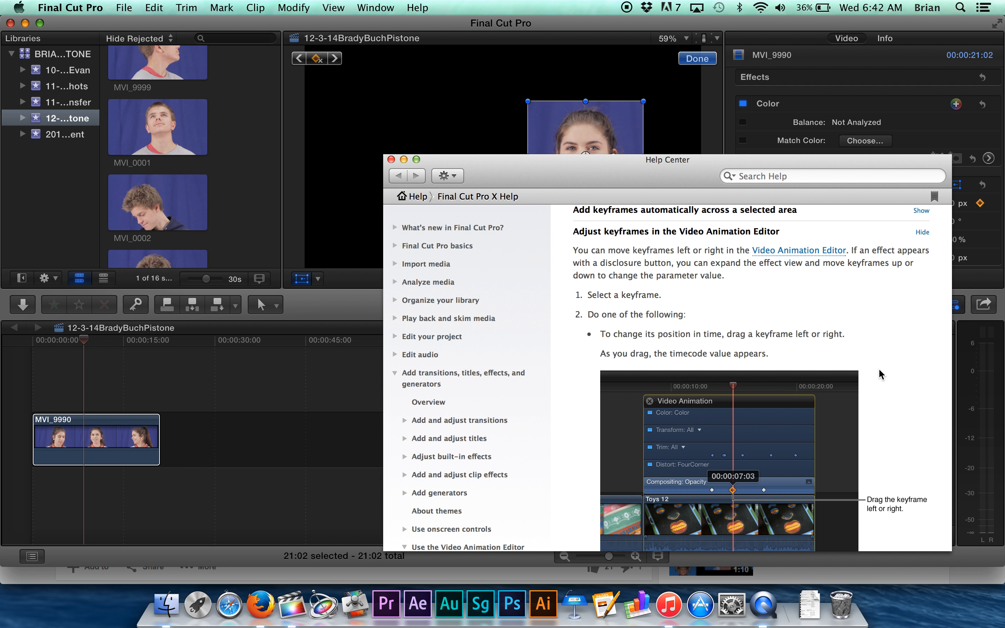
pyautogui.scroll(-8, 878, 369)
pyautogui.scroll(-5, 878, 368)
pyautogui.scroll(18, 878, 368)
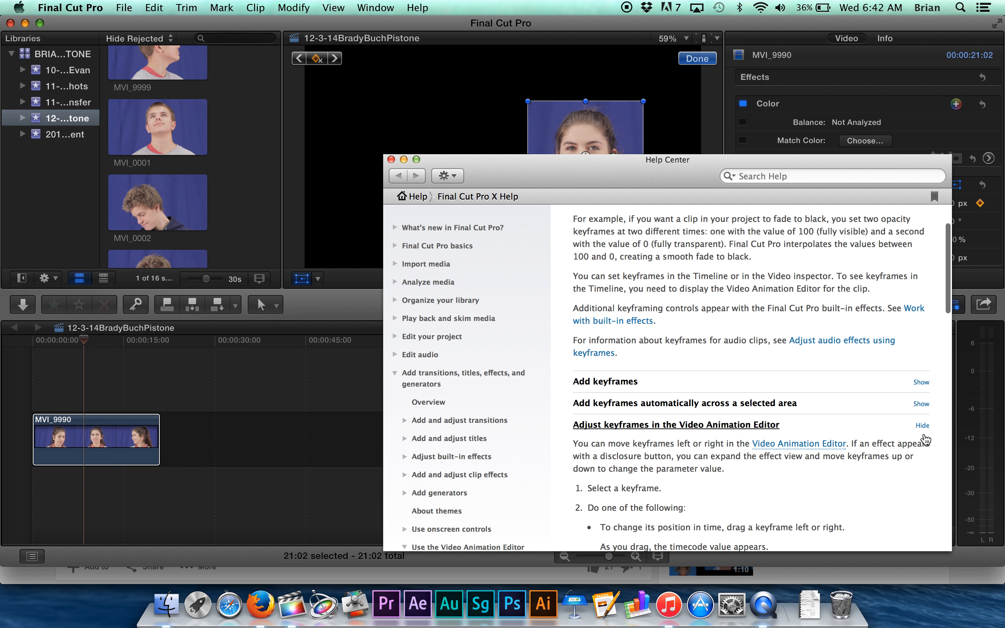
# Check the help section on adjusting keyframes in the Video inspector, then reopen the Video Animation Editor section.
pyautogui.click(922, 425)
pyautogui.click(921, 446)
pyautogui.scroll(-10, 922, 451)
pyautogui.scroll(12, 922, 452)
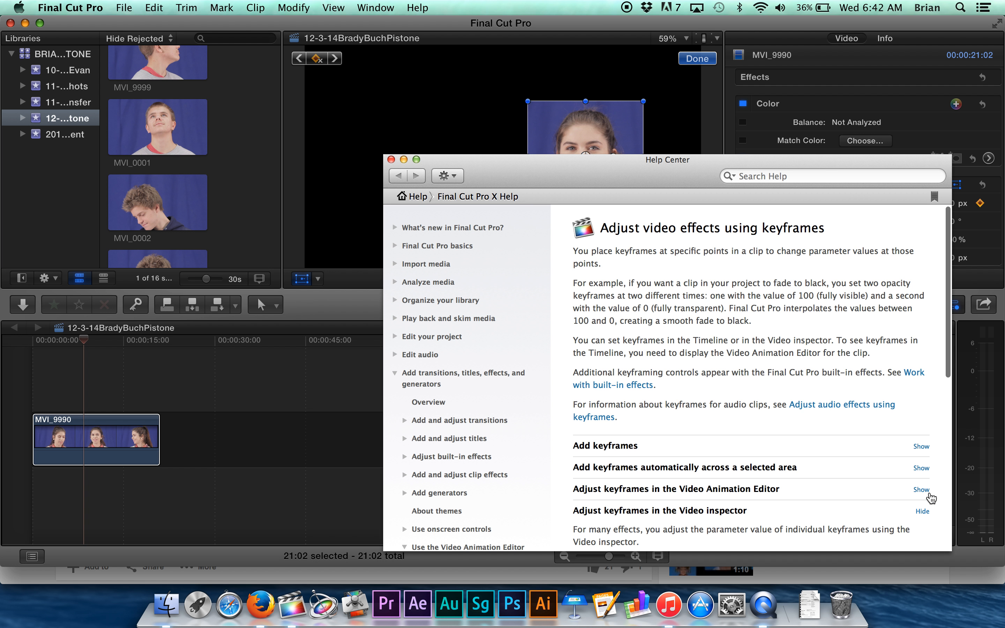
pyautogui.click(922, 501)
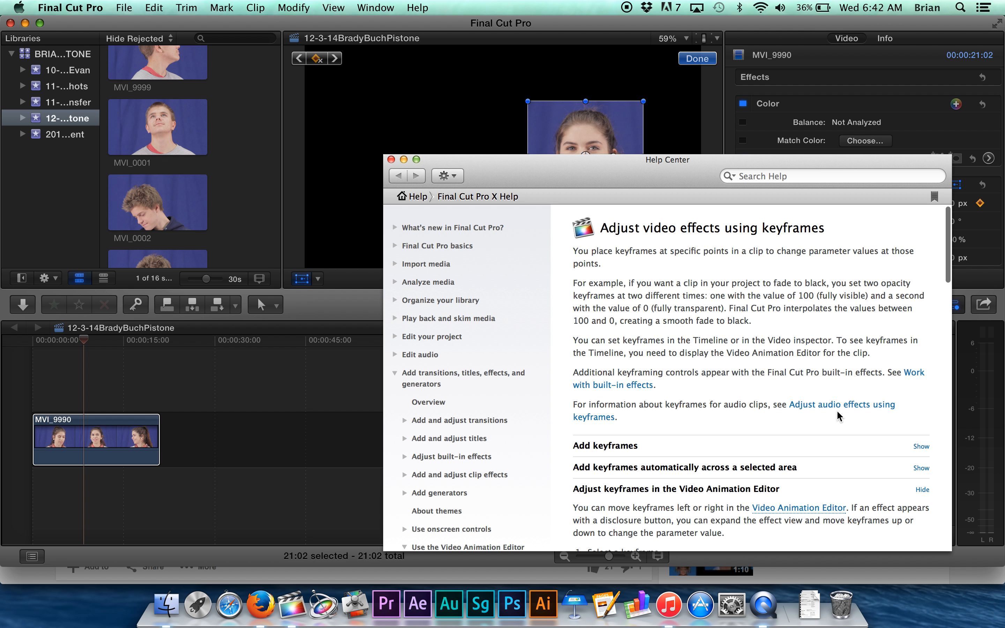
pyautogui.scroll(-2, 837, 414)
pyautogui.scroll(-5, 837, 414)
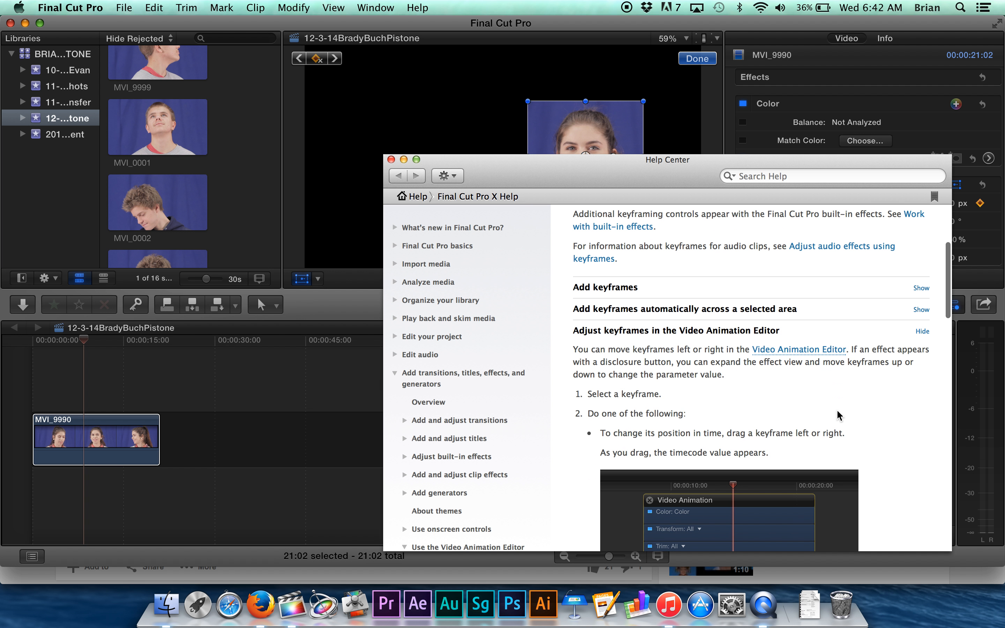
# Open the Video Animation Editor definition and read the instructions for showing the editor.
pyautogui.click(781, 350)
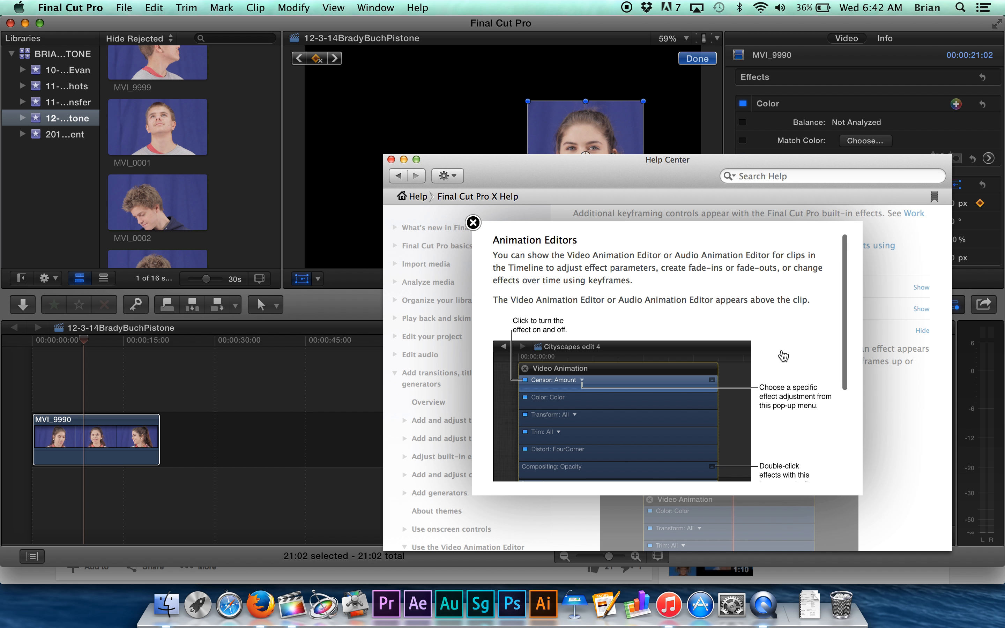
pyautogui.scroll(-2, 783, 356)
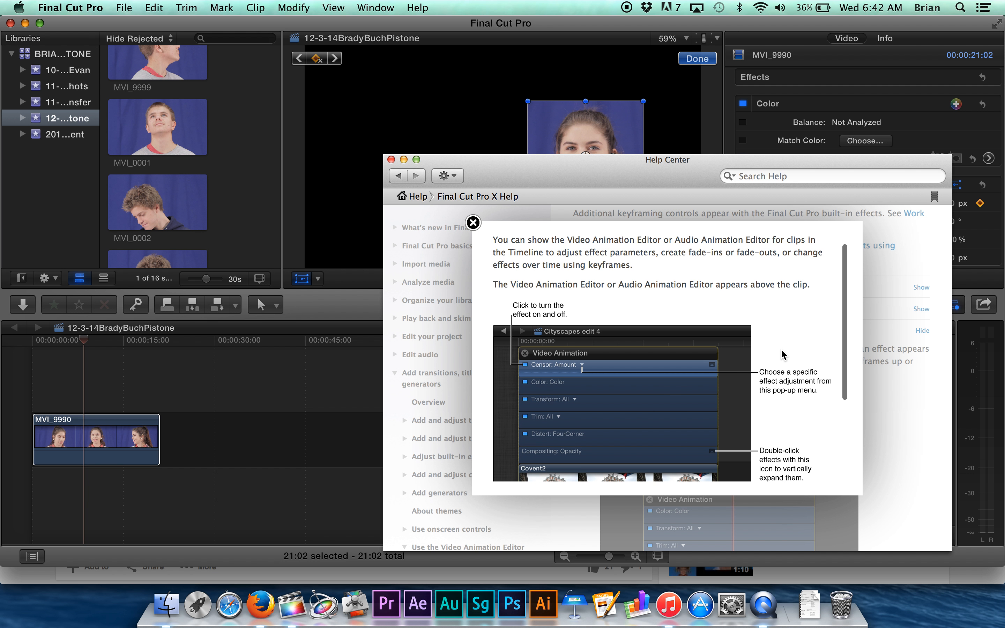
pyautogui.scroll(-4, 781, 354)
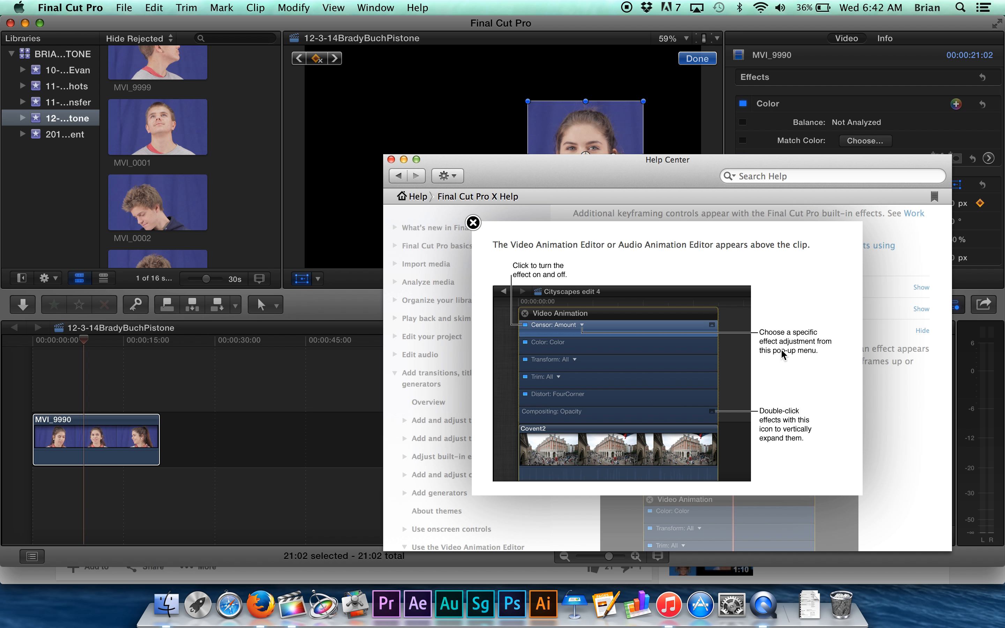
pyautogui.scroll(-8, 782, 354)
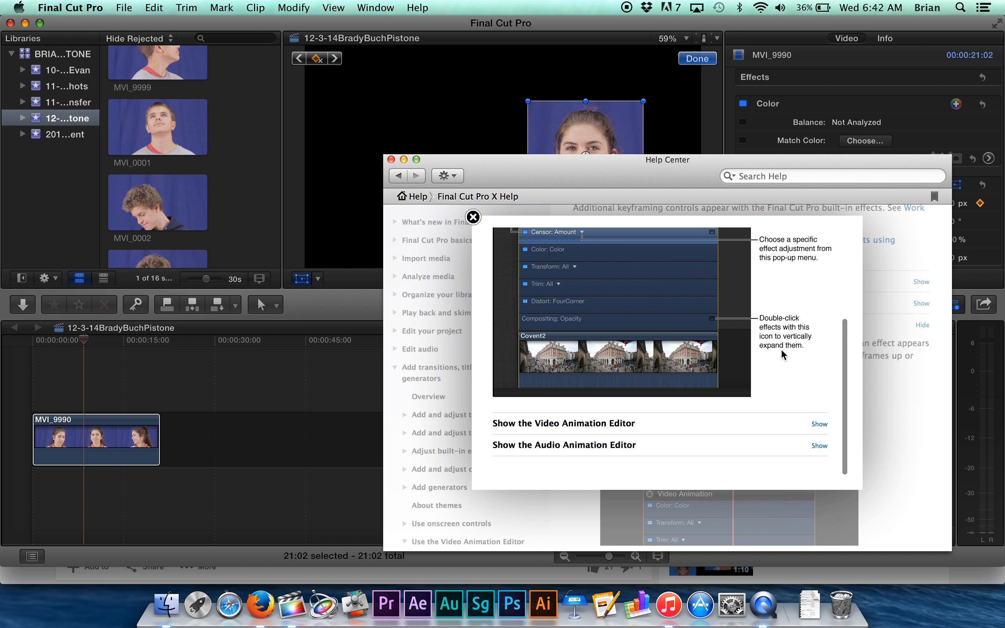
pyautogui.click(815, 430)
pyautogui.scroll(-7, 816, 431)
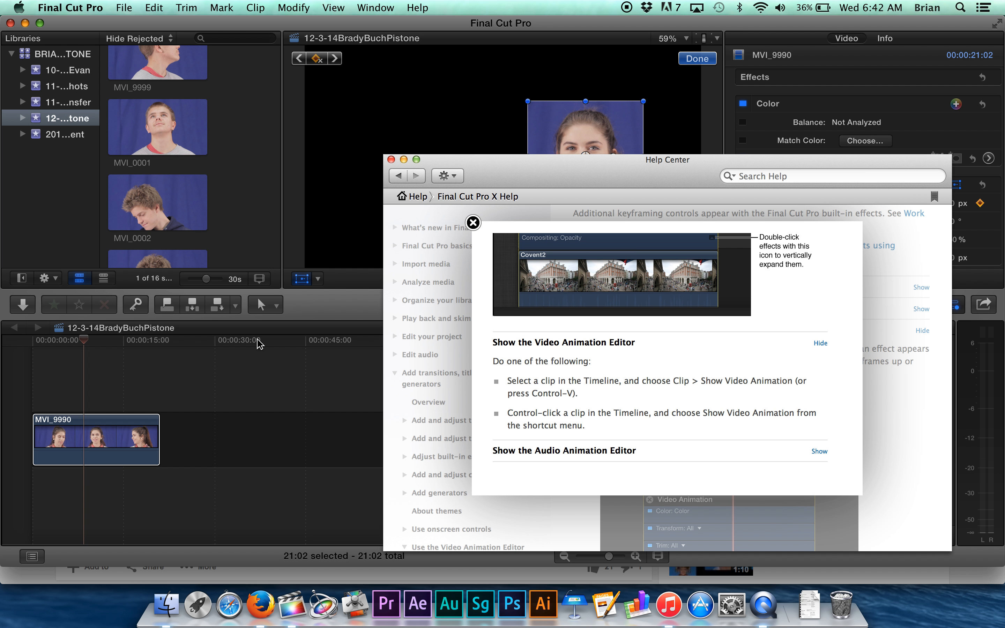
# Close the Animation Editors pop-up and minimize the Help Center window.
pyautogui.click(109, 425)
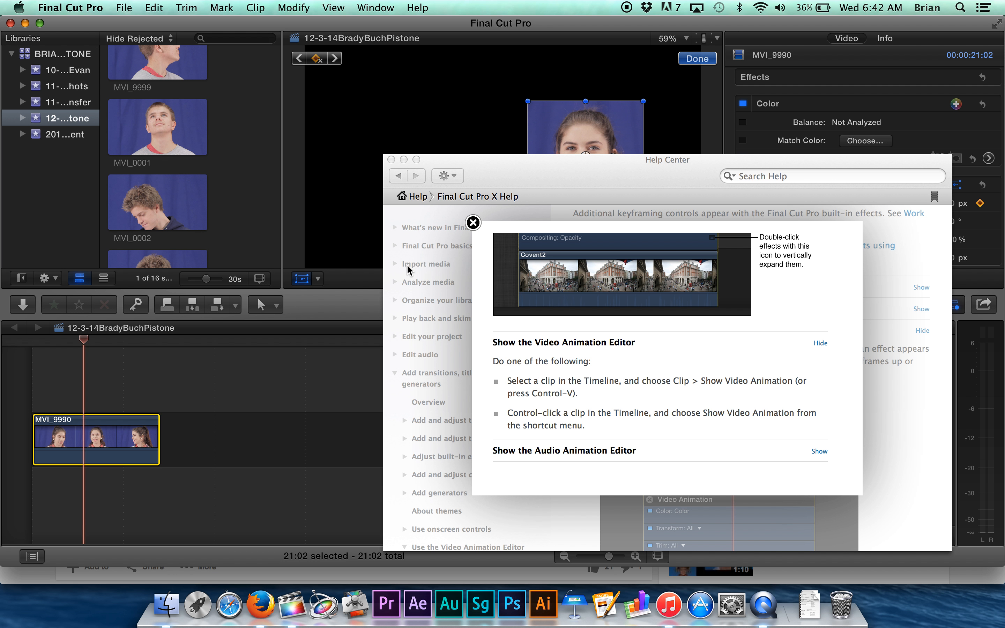
pyautogui.click(473, 223)
pyautogui.click(403, 159)
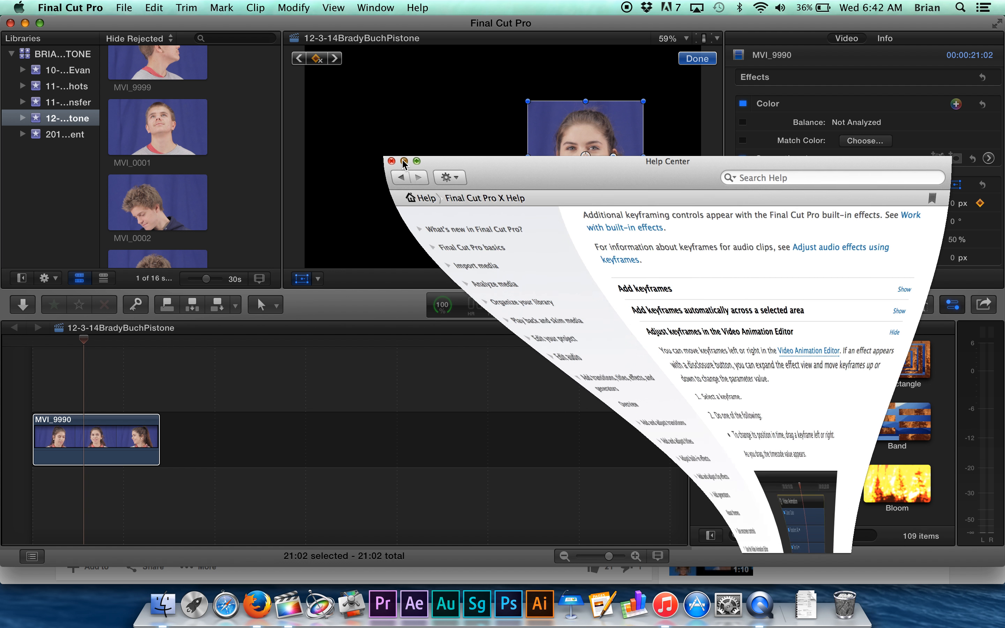
# Show the video animation for the MVI_9990 timeline clip and limit its Transform row to Position.
pyautogui.click(92, 457)
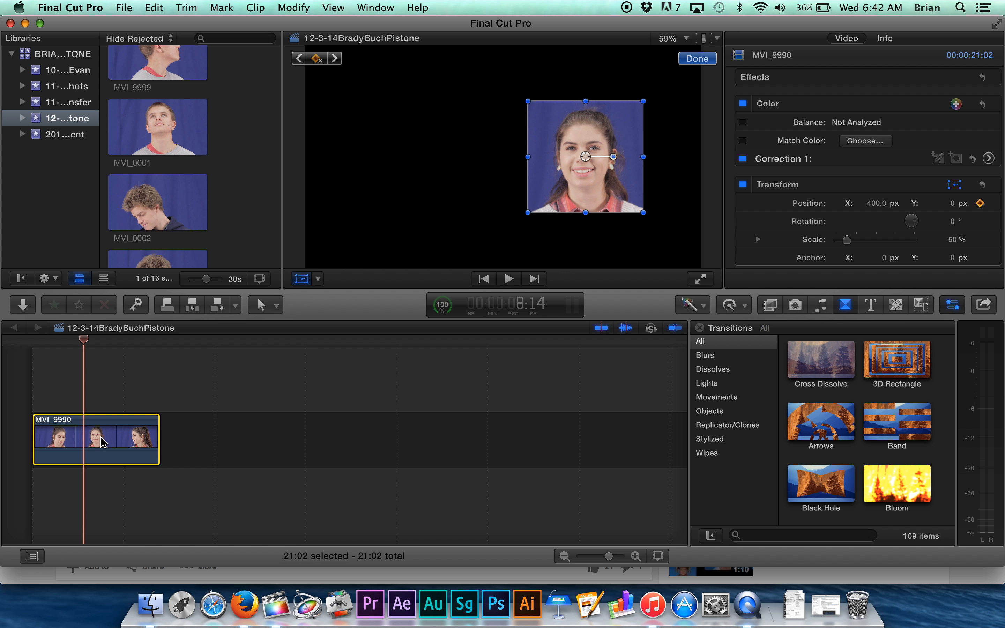
pyautogui.click(291, 6)
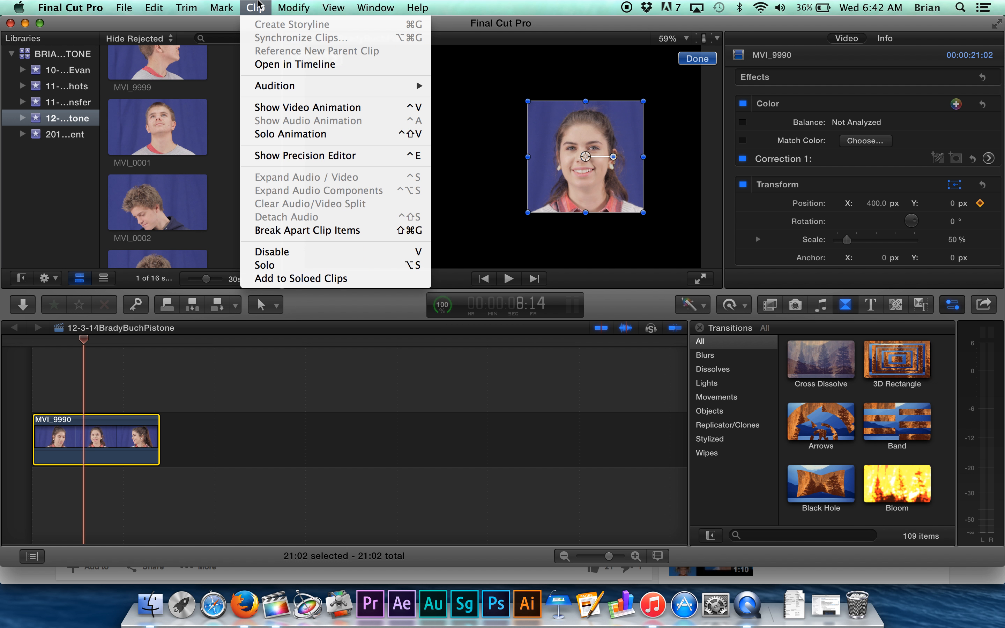
pyautogui.click(308, 109)
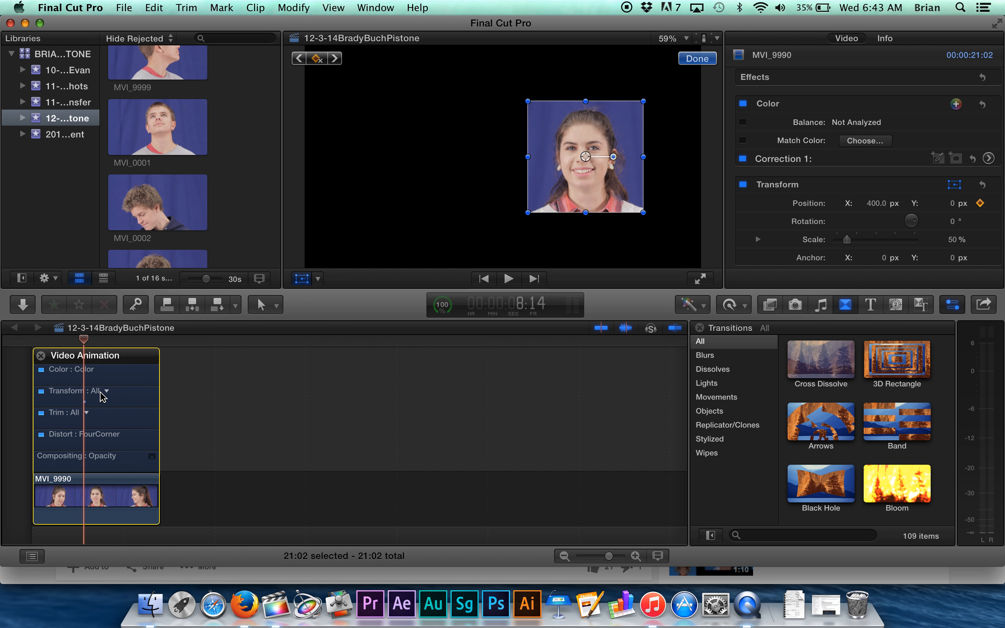
pyautogui.click(107, 391)
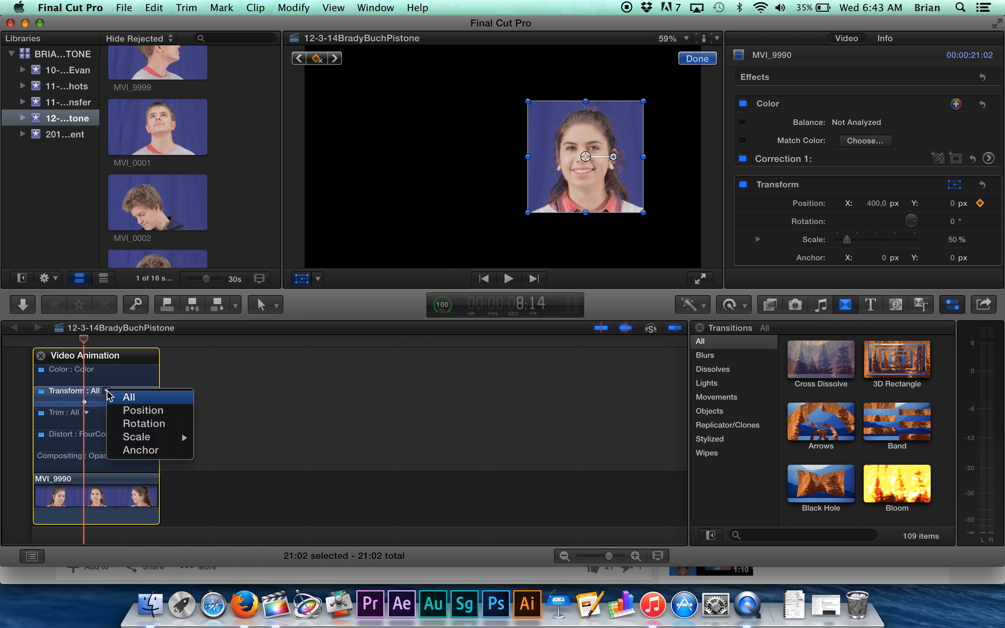
pyautogui.click(131, 412)
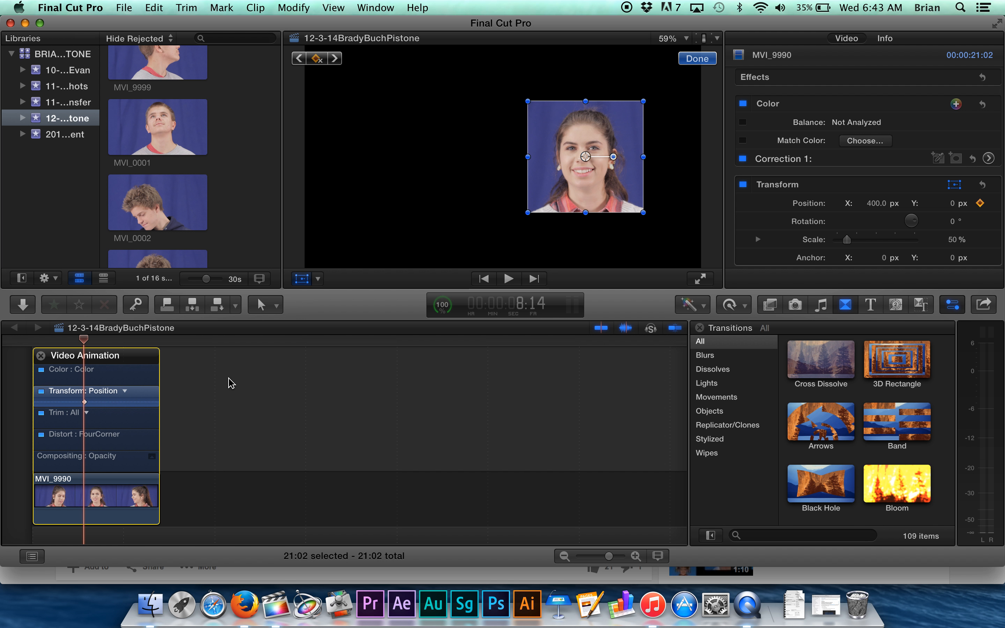
# Zoom the timeline so the end of MVI_9990 is in view and set the clip appearance to filmstrips without audio waveforms.
pyautogui.click(609, 557)
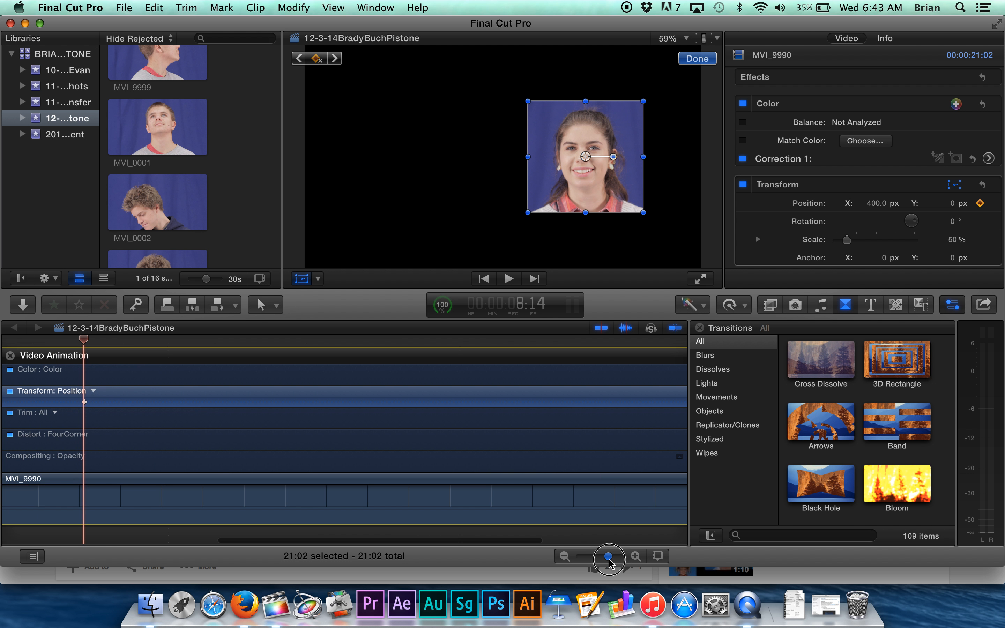
pyautogui.moveTo(609, 557); pyautogui.dragTo(600, 557)
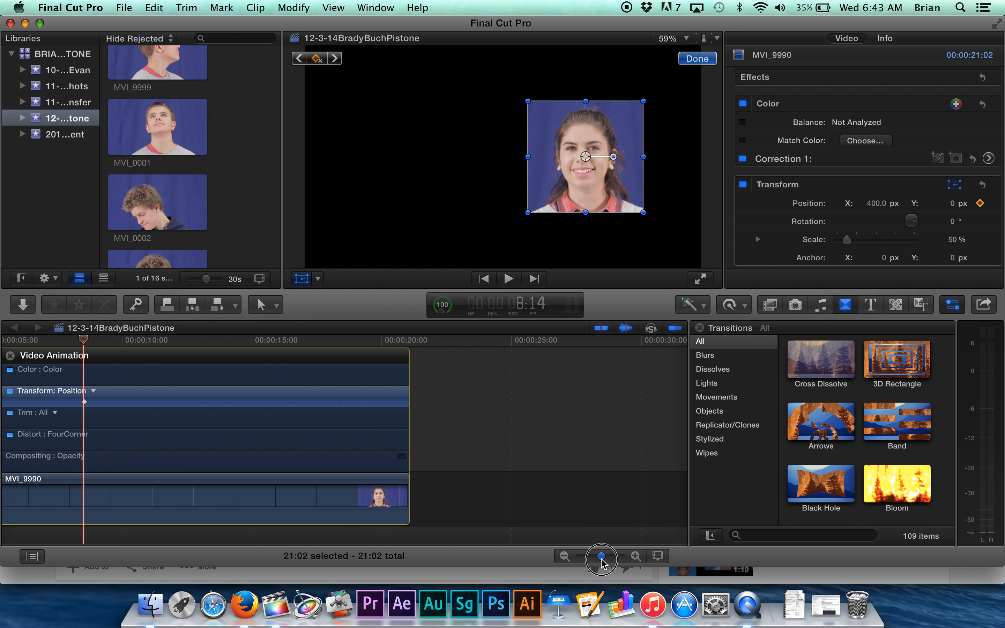
pyautogui.click(660, 556)
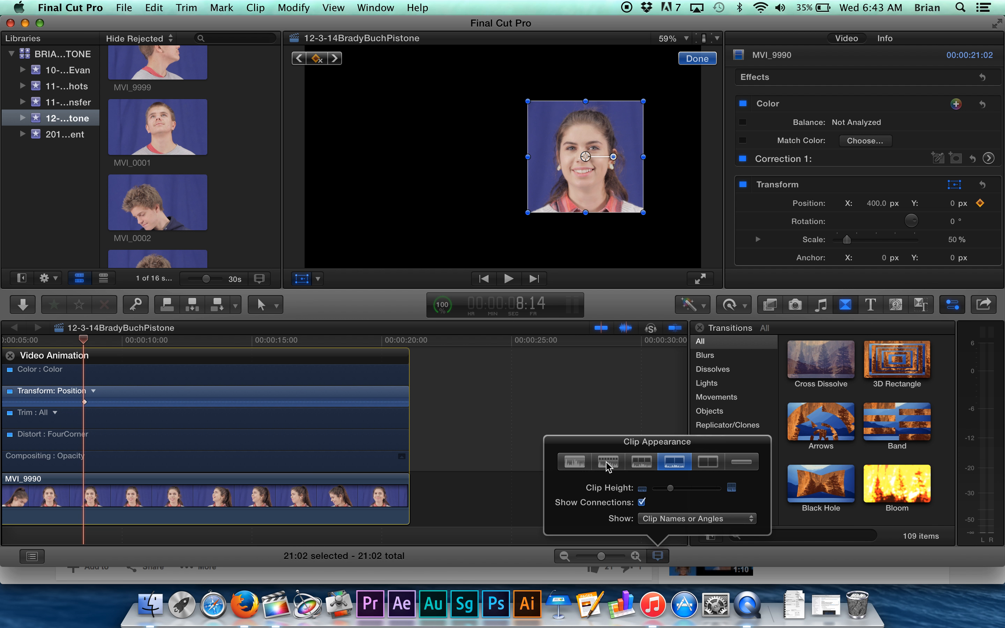
pyautogui.click(708, 461)
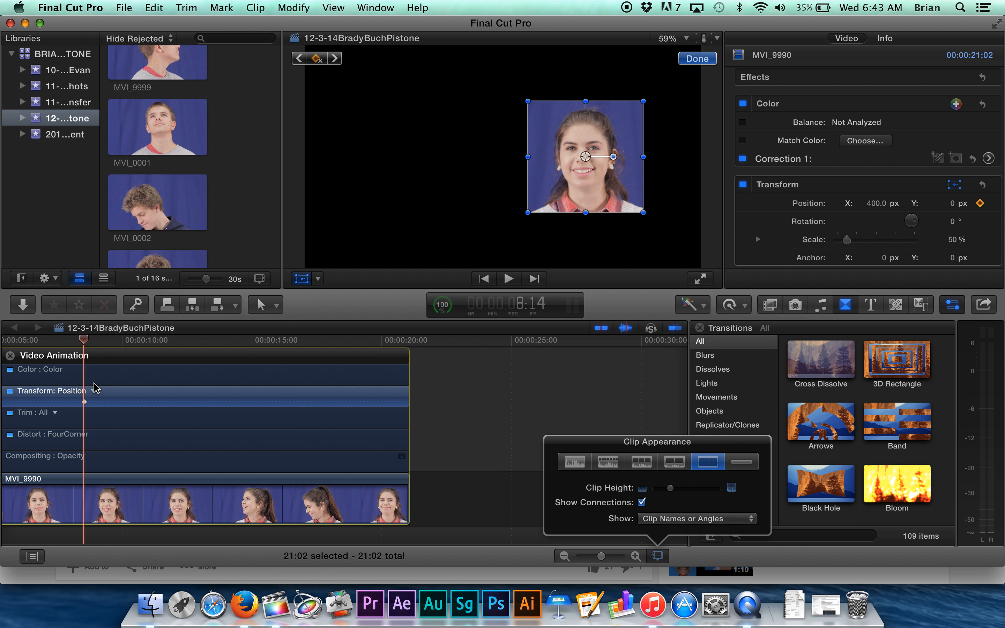
pyautogui.click(108, 397)
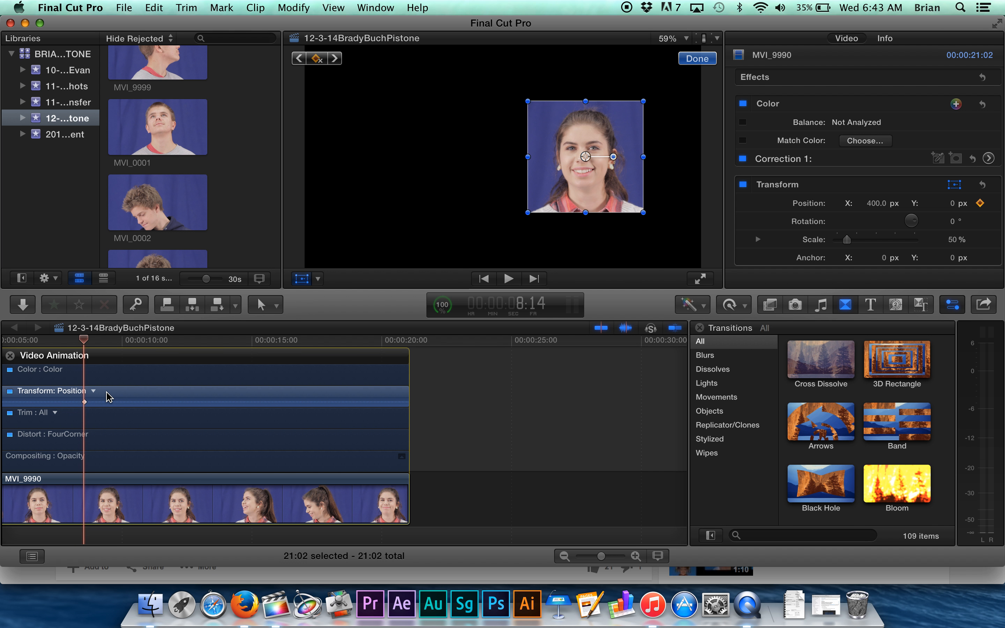
# Try to expand the Transform: Position row in the clip's Video Animation Editor.
pyautogui.click(93, 391)
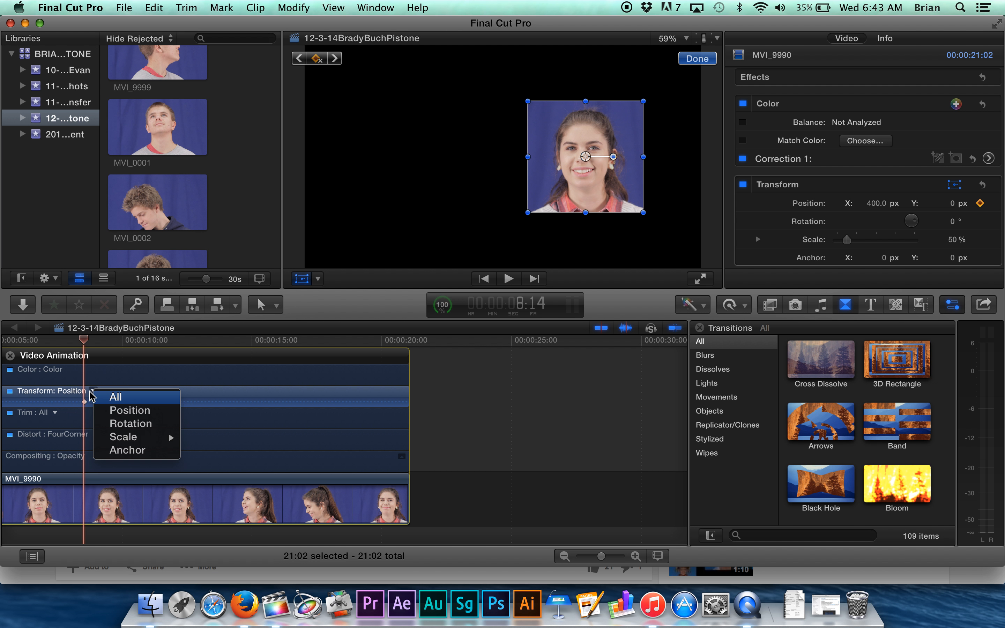
pyautogui.click(12, 393)
pyautogui.click(10, 392)
pyautogui.click(9, 392)
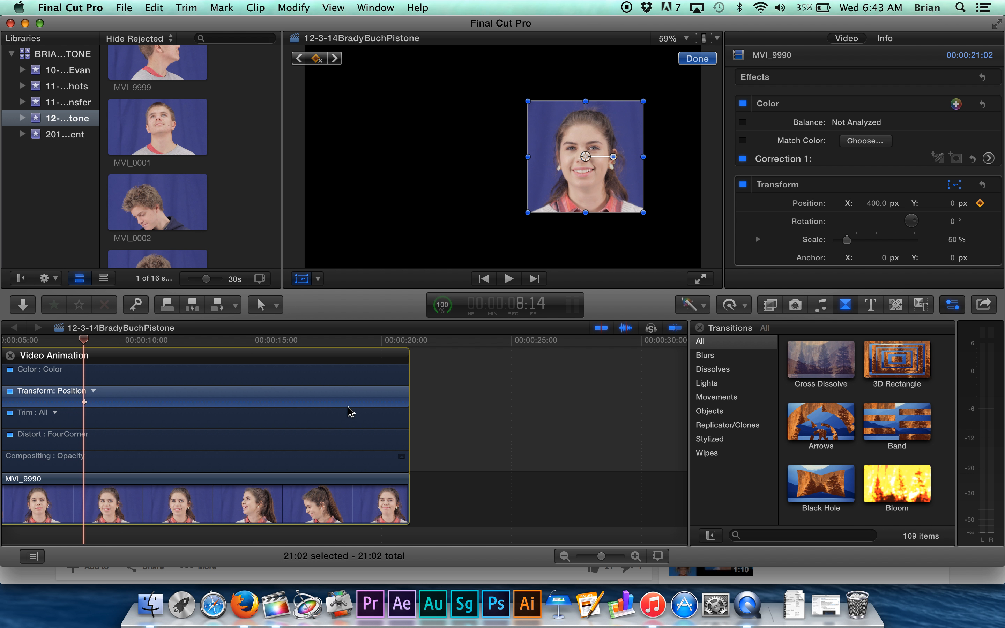
pyautogui.scroll(-4, 407, 461)
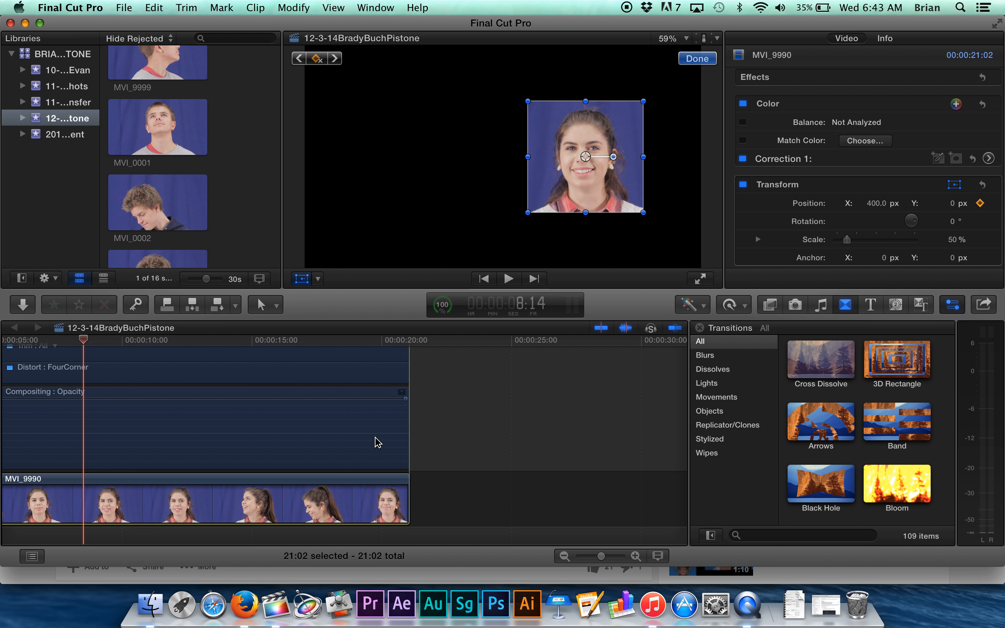
pyautogui.scroll(5, 376, 442)
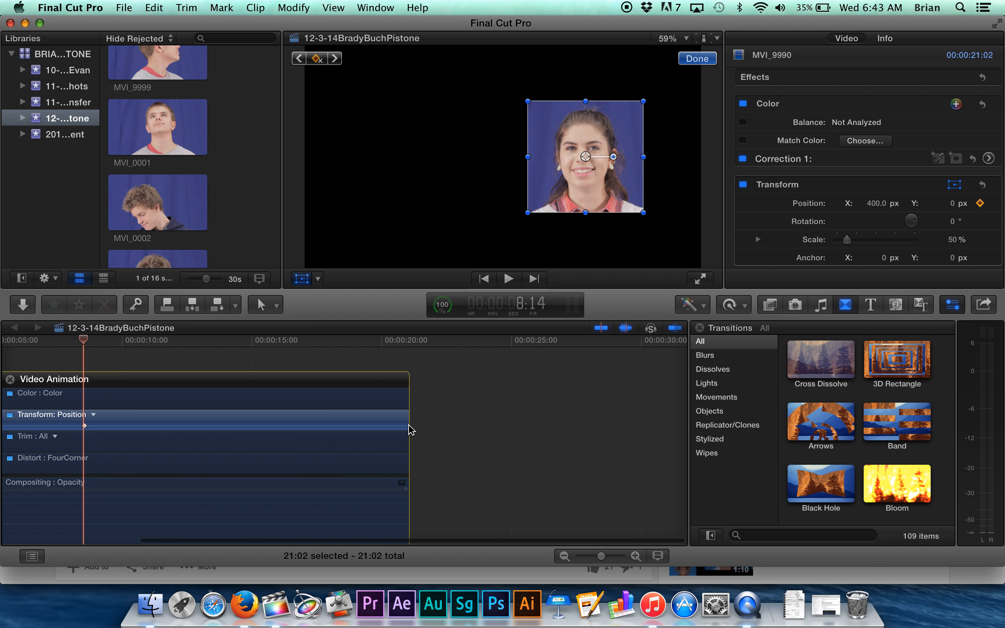
pyautogui.click(402, 418)
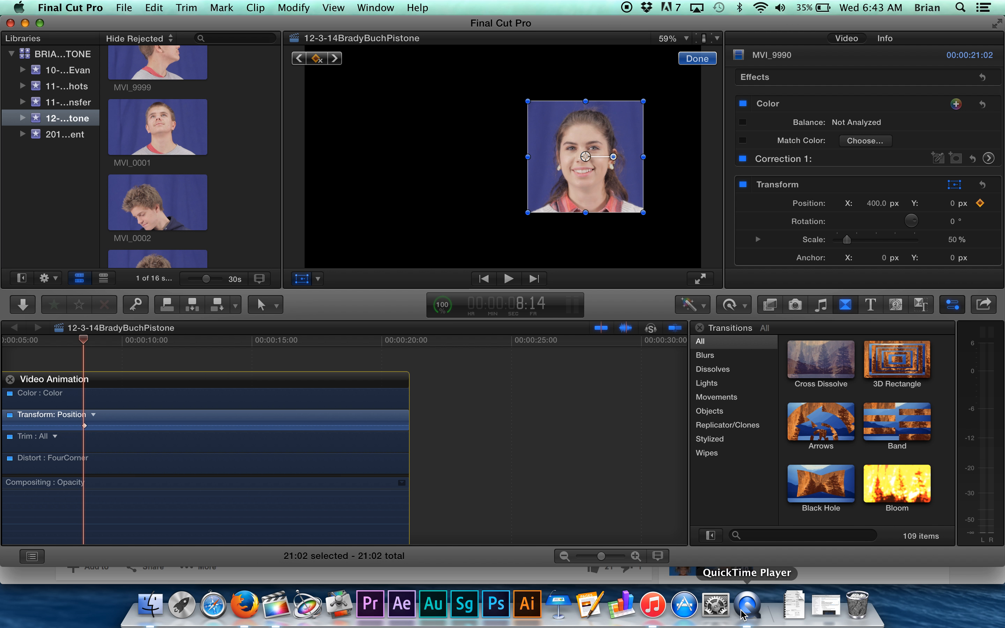
# Reopen the Help Center and read how to move keyframes, expand an effect and adjust keyframes in the Video inspector.
pyautogui.click(831, 612)
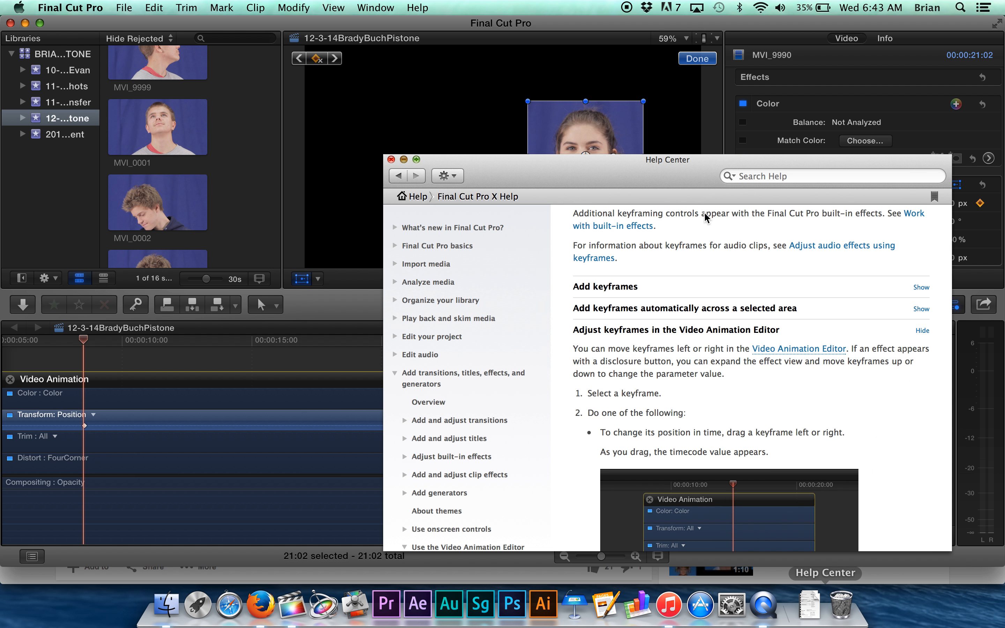
pyautogui.scroll(-5, 741, 288)
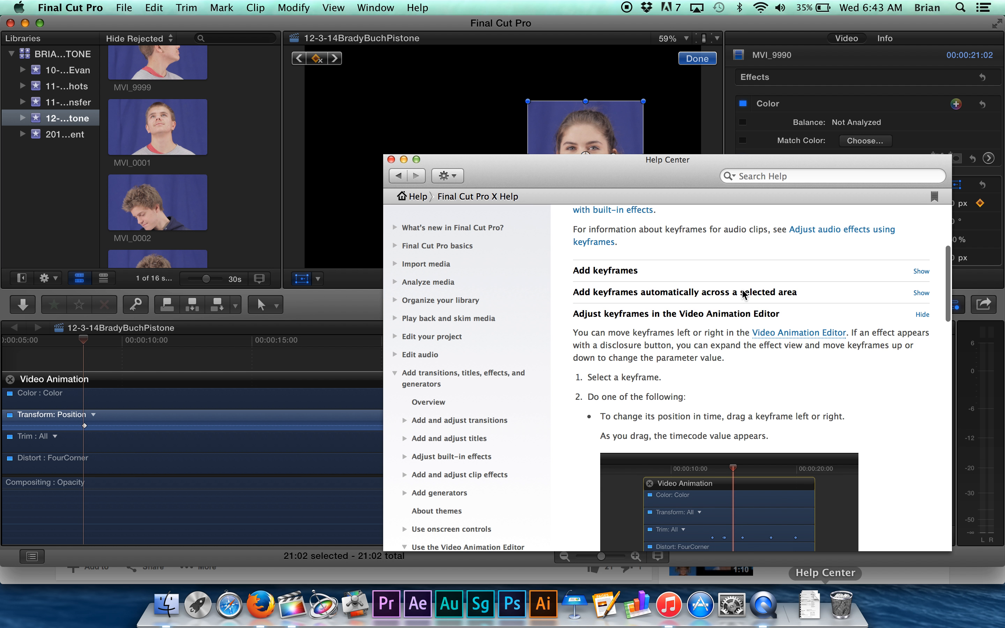
pyautogui.scroll(-1, 742, 290)
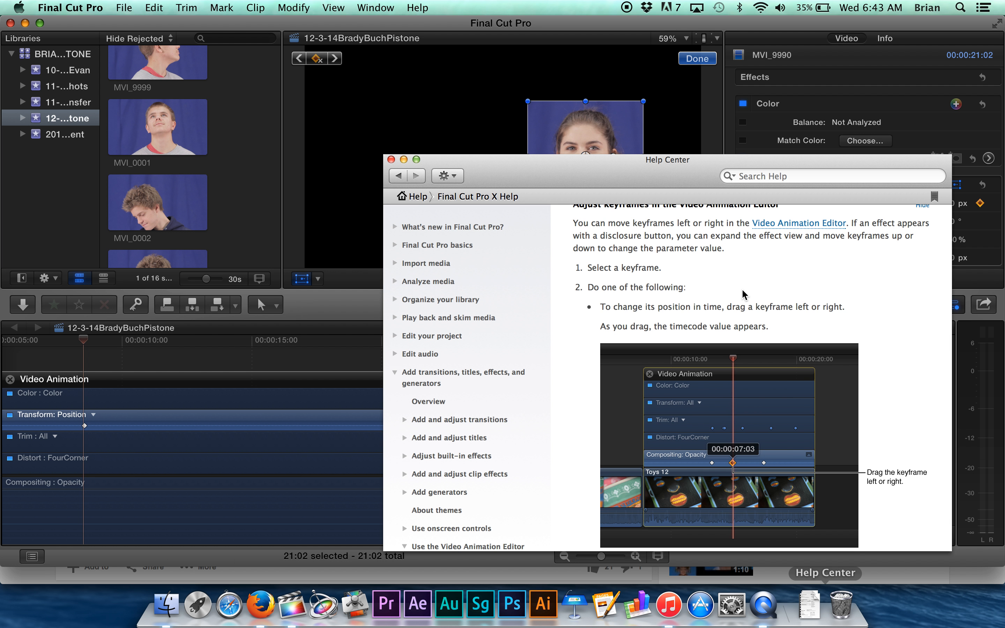
pyautogui.scroll(-8, 741, 289)
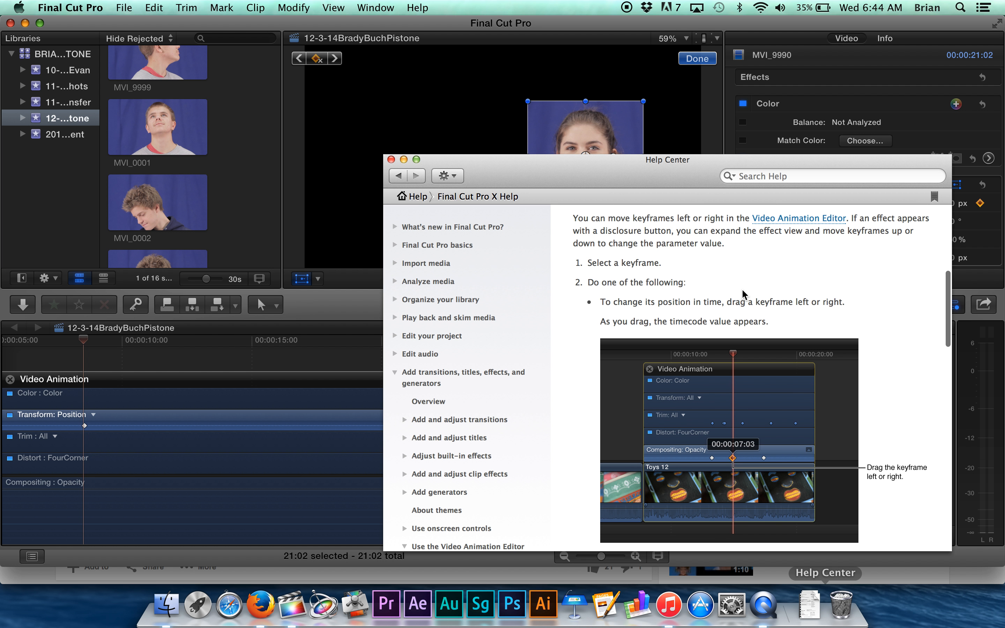
pyautogui.scroll(-4, 742, 289)
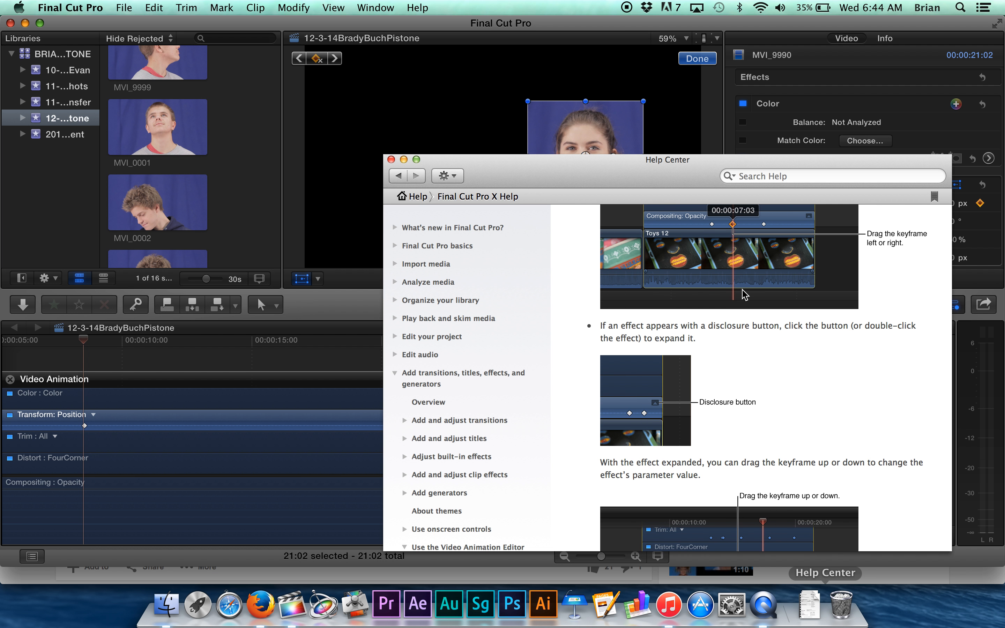
pyautogui.scroll(-4, 742, 289)
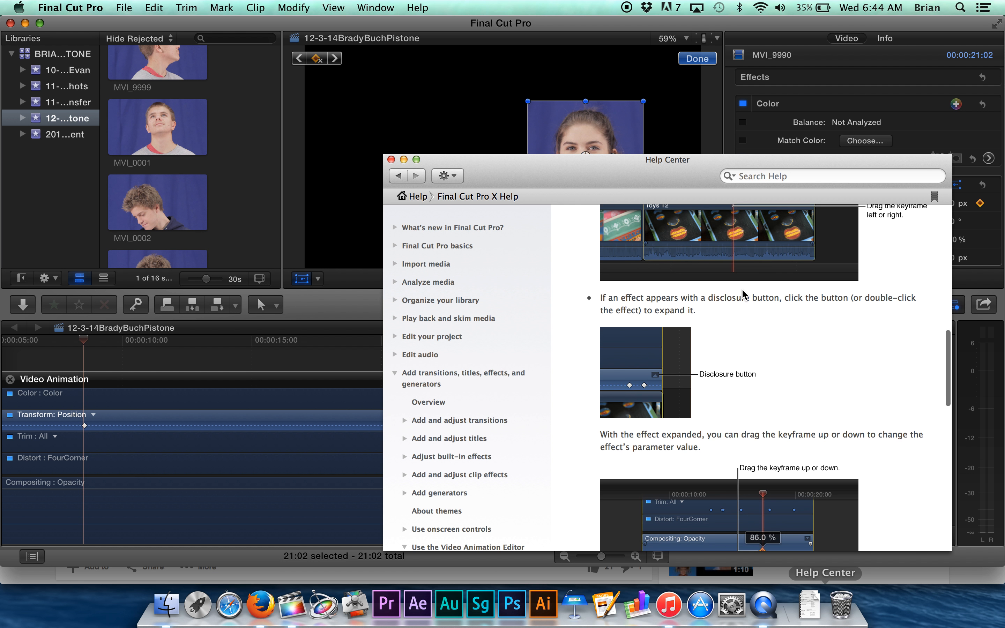
pyautogui.scroll(-12, 742, 290)
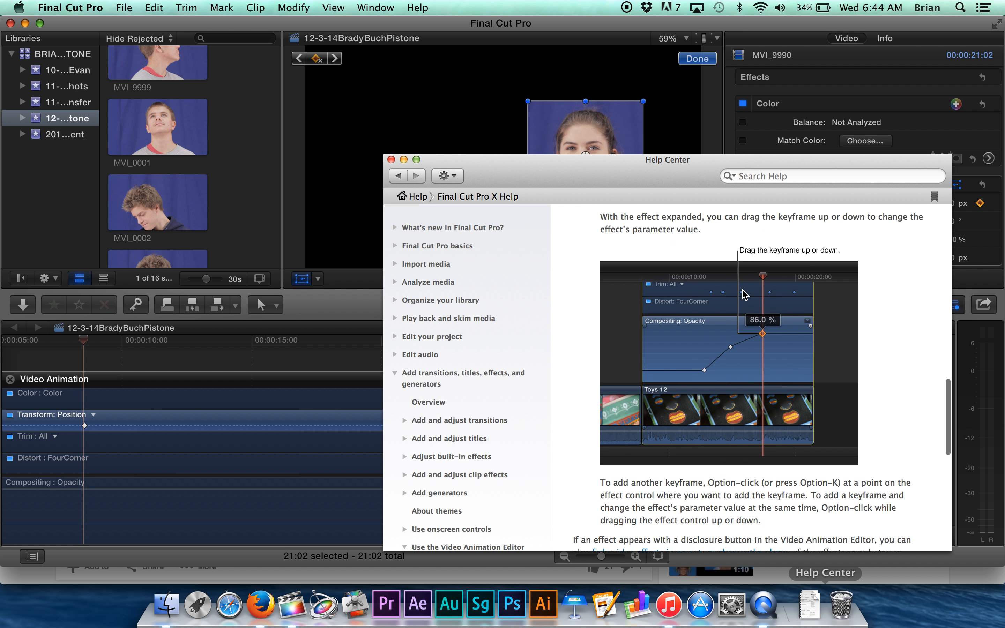
pyautogui.scroll(3, 743, 294)
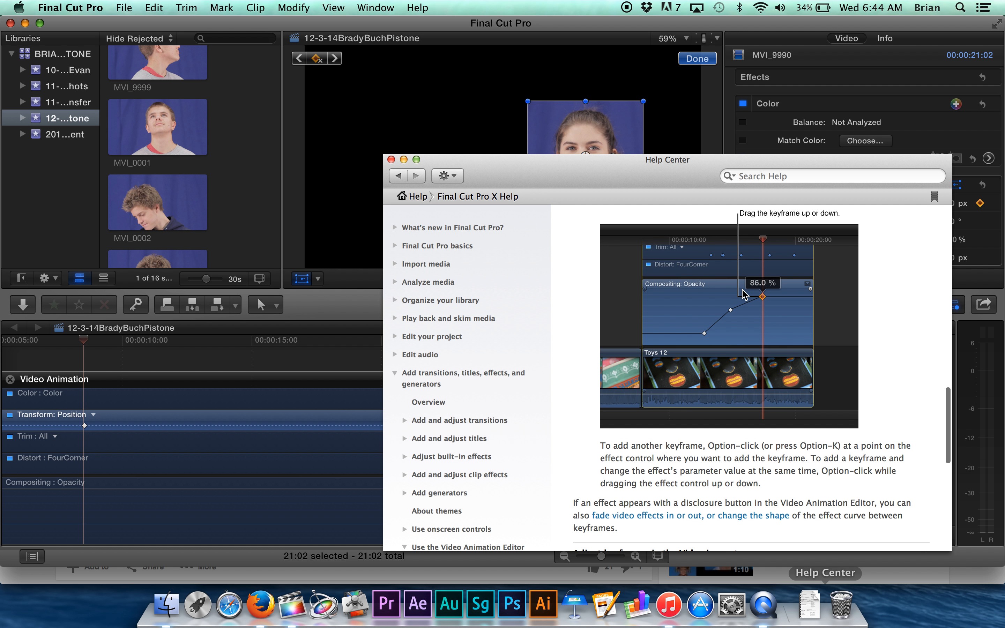
pyautogui.scroll(-6, 743, 295)
pyautogui.scroll(-10, 743, 294)
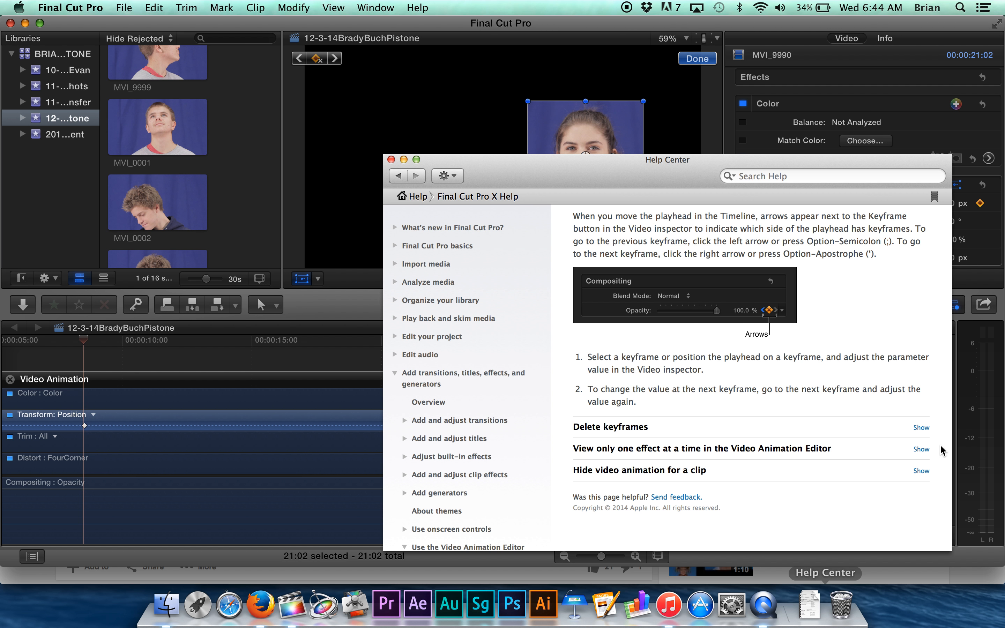
# Read the help section on viewing only one effect at a time, then minimize the Help Center window.
pyautogui.click(921, 449)
pyautogui.scroll(-5, 846, 406)
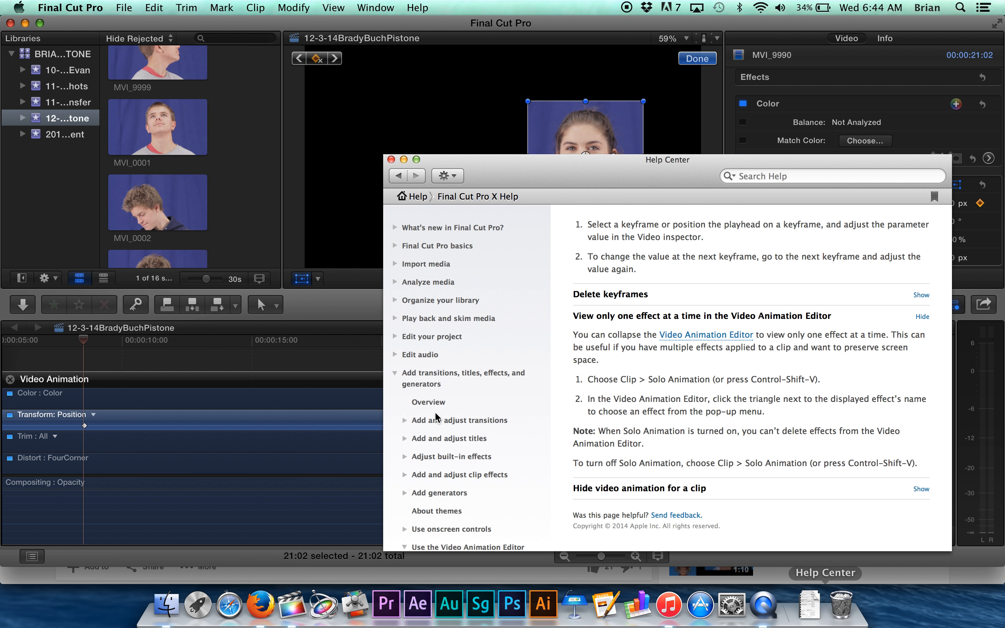
pyautogui.click(218, 417)
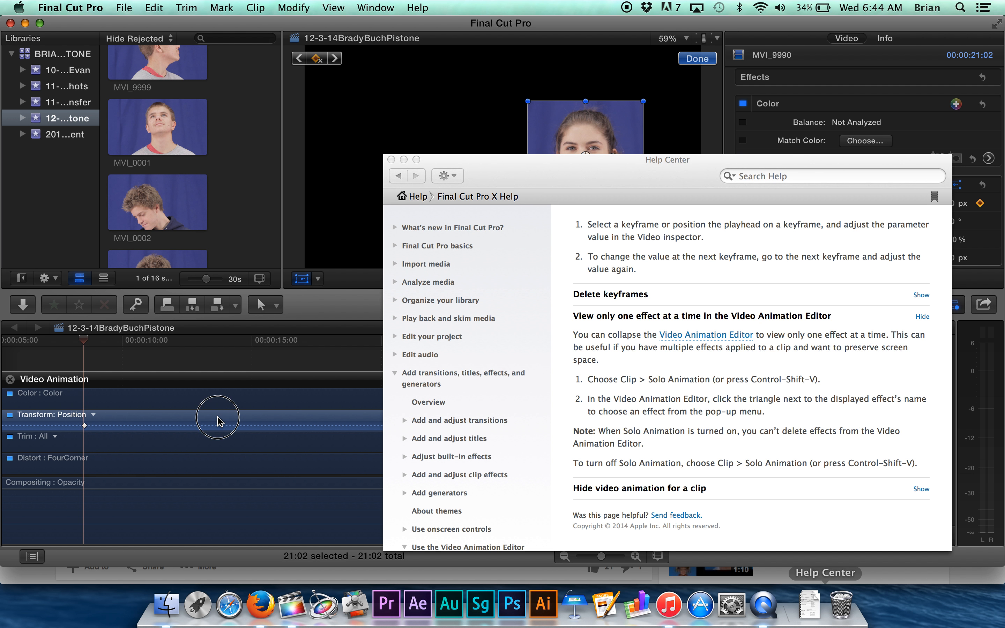
pyautogui.click(404, 160)
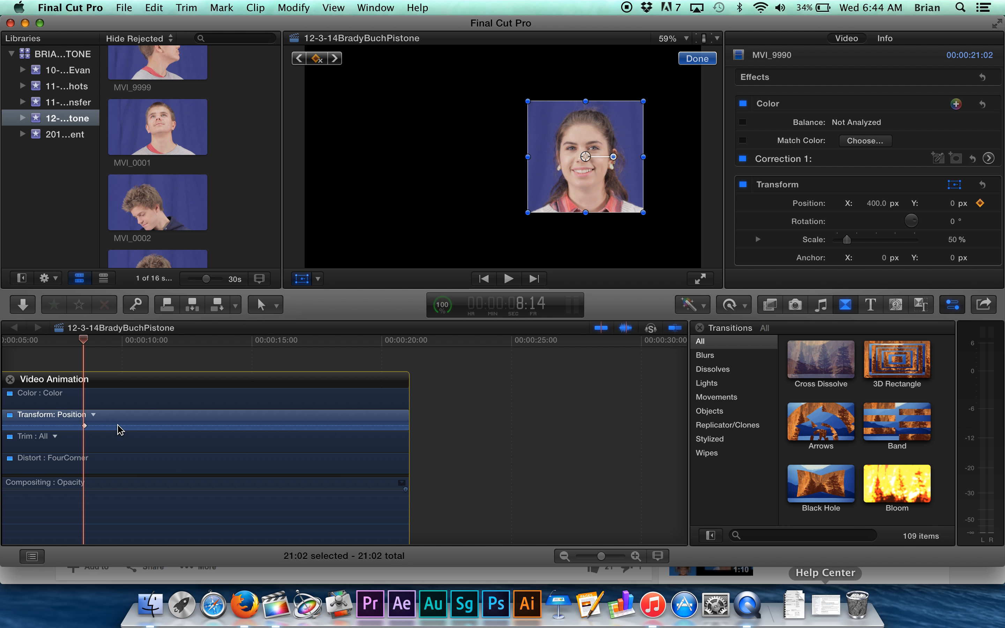
# Turn Solo Animation on for the MVI_9990 clip and switch it off again.
pyautogui.hotkey('ctrl', 'shift', 'v')
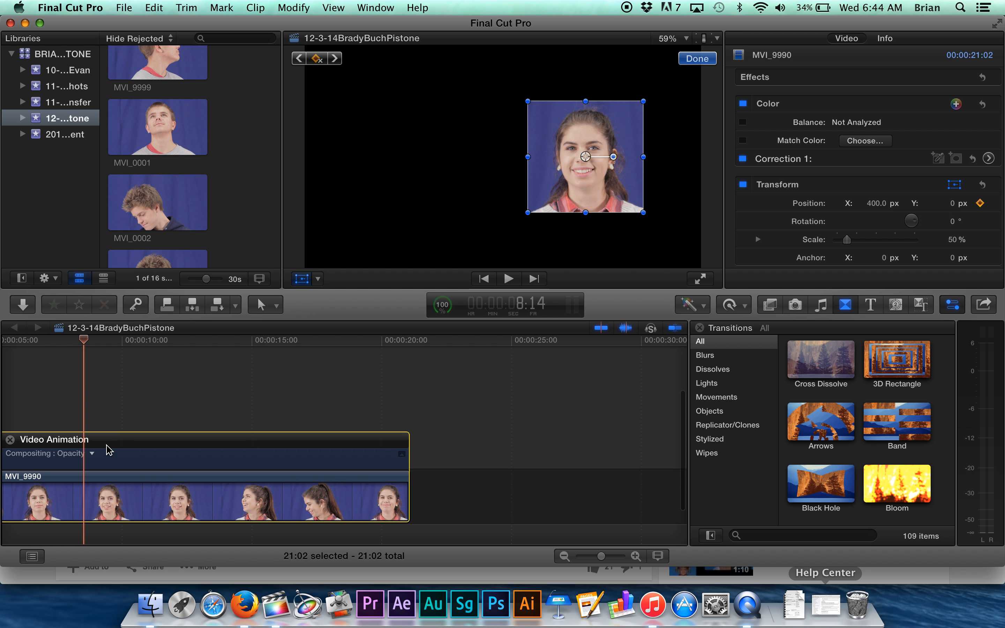
pyautogui.hotkey('ctrl', 'shift', 'v')
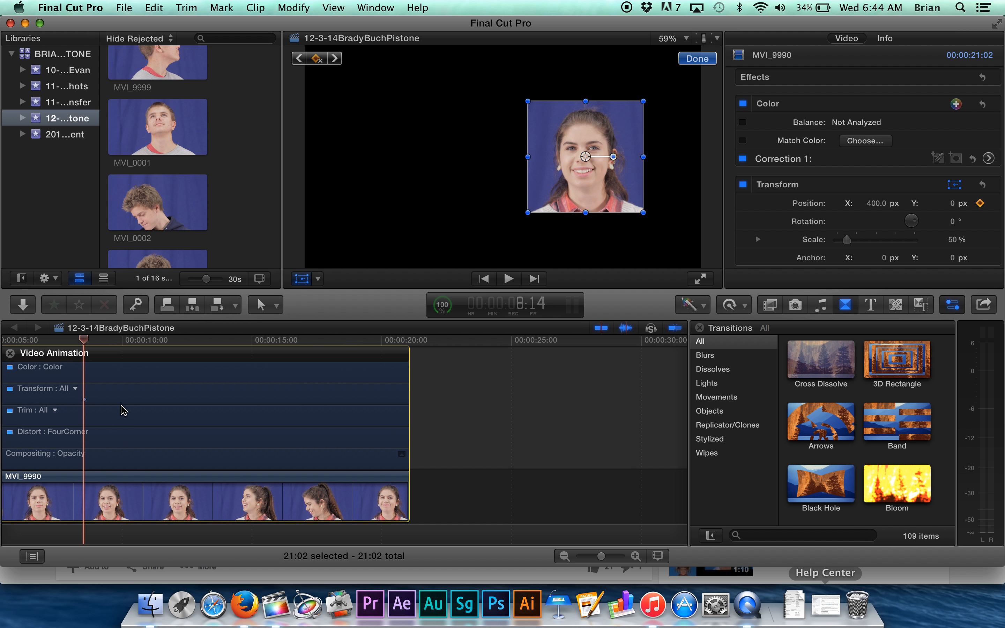
# Limit the Transform row to Position in the Video Animation Editor and put the playhead back on the position keyframe.
pyautogui.click(89, 341)
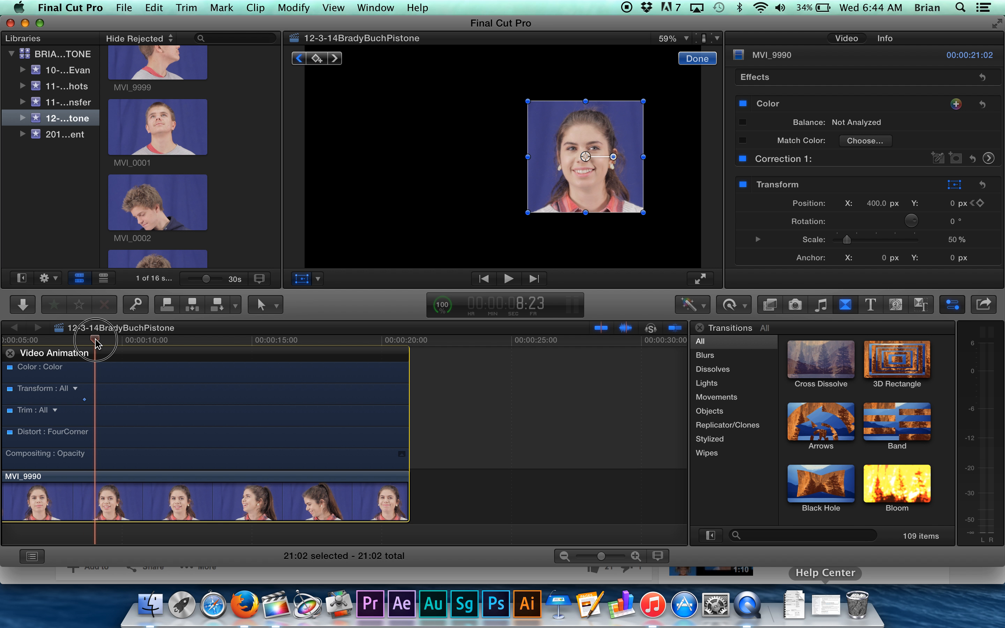
pyautogui.moveTo(87, 343); pyautogui.dragTo(97, 343)
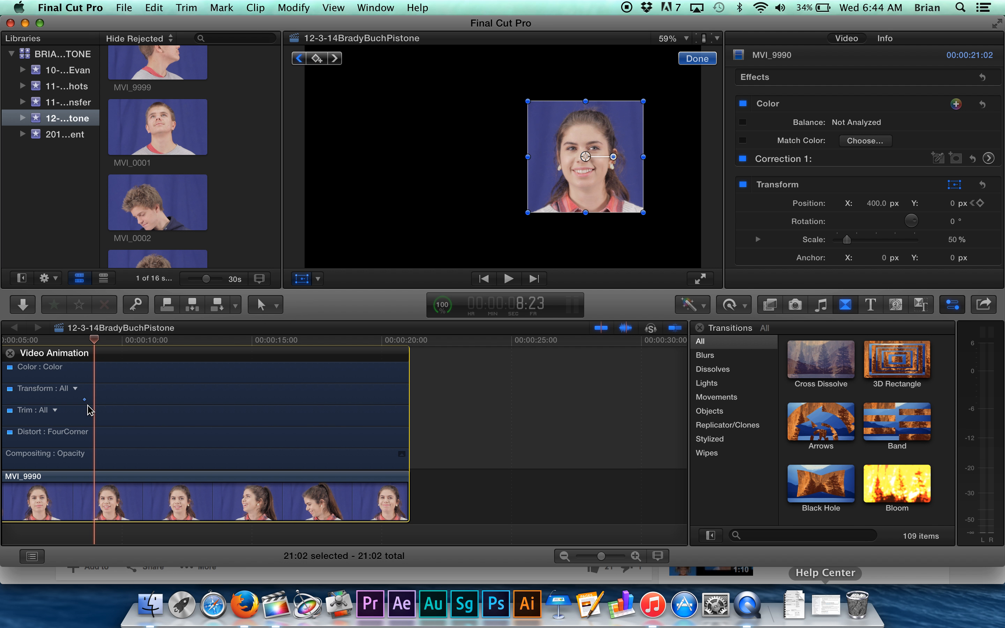
pyautogui.click(75, 390)
pyautogui.click(99, 406)
pyautogui.moveTo(96, 342); pyautogui.dragTo(85, 342)
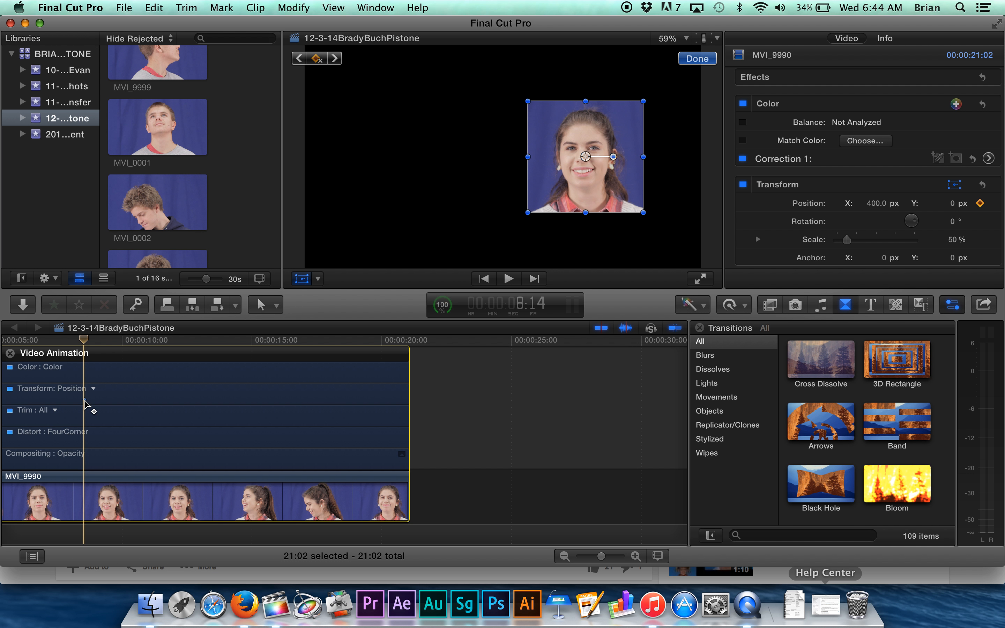
# At the start of the MVI_9990 clip, move its picture horizontally off the left side of the frame, to about X -1248 px.
pyautogui.moveTo(84, 340); pyautogui.dragTo(0, 340)
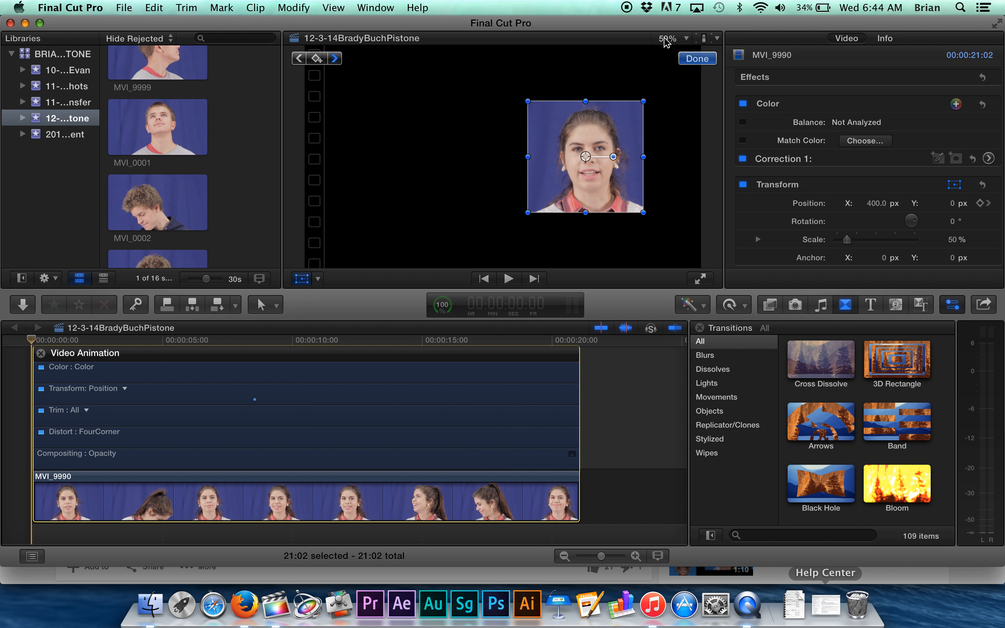
pyautogui.click(521, 52)
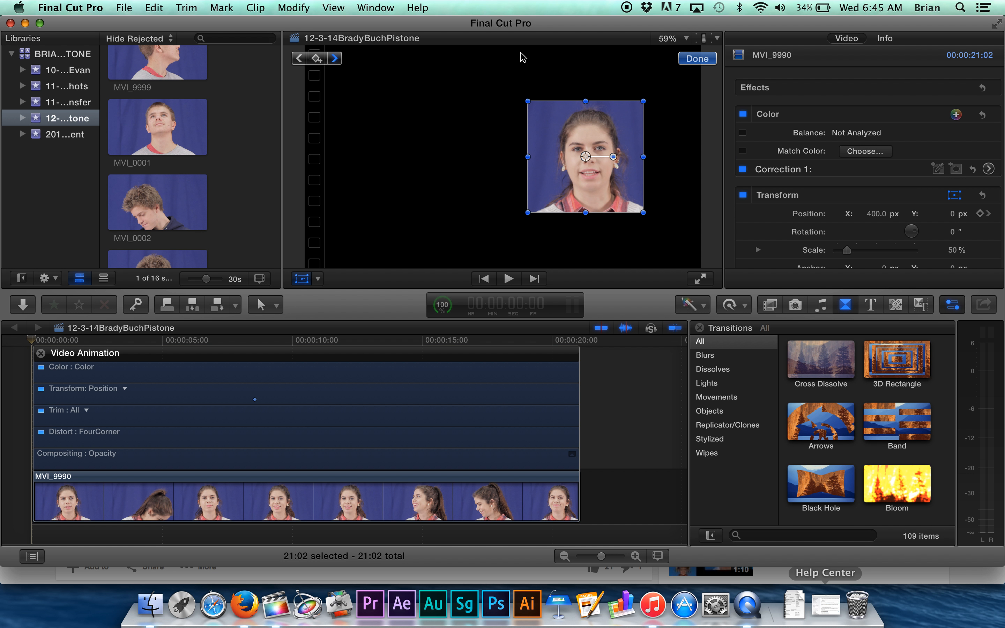
pyautogui.press('super+minus')
pyautogui.press('super+minus')
pyautogui.press('super+minus')
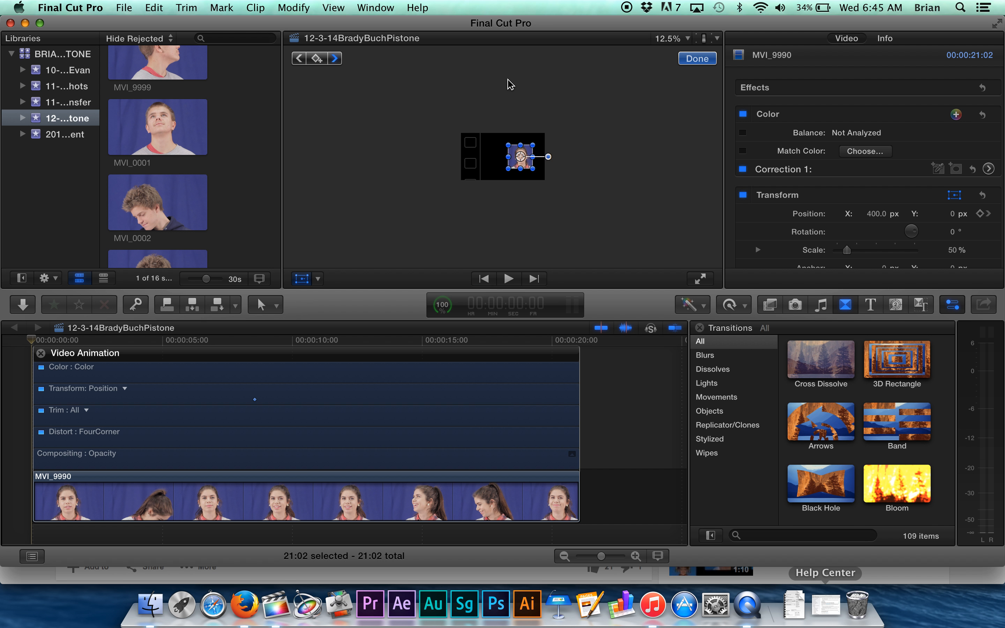
pyautogui.moveTo(520, 156); pyautogui.dragTo(448, 160)
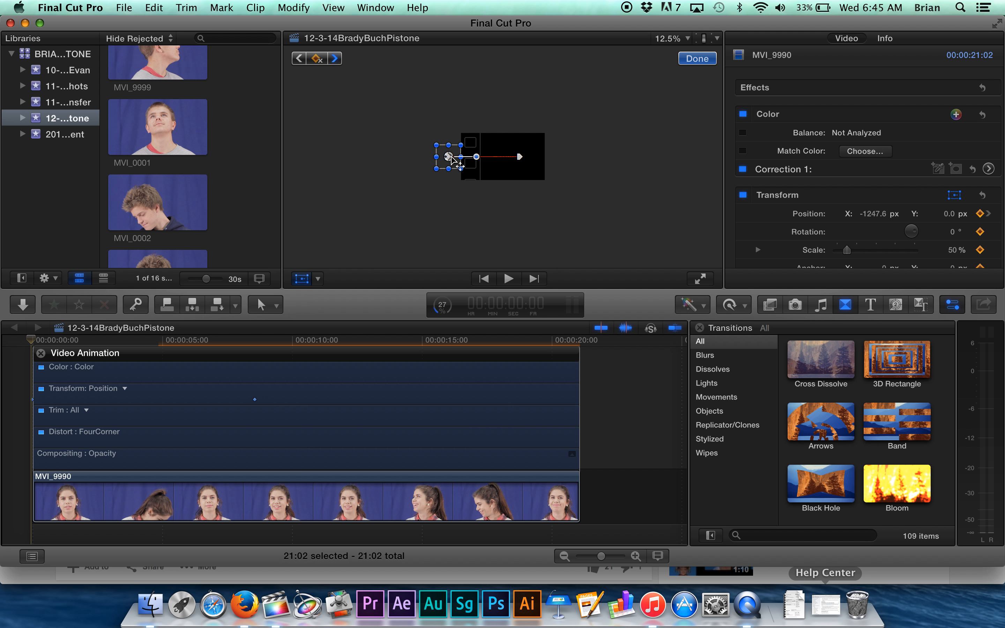
# Set the starting Position X to -1280 px and play the first few seconds of the slide-in.
pyautogui.click(878, 214)
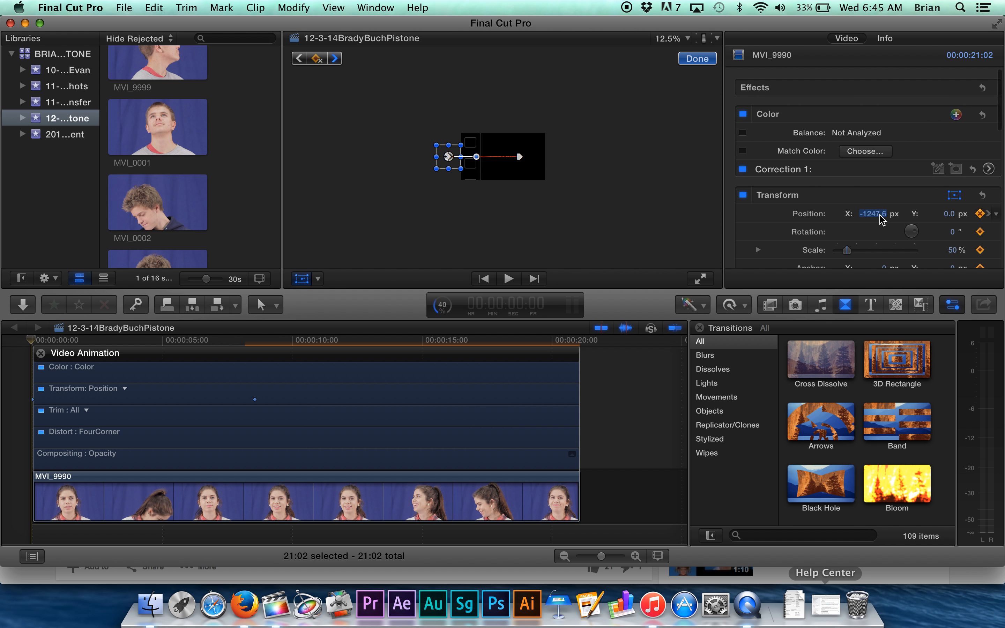
pyautogui.write('-12')
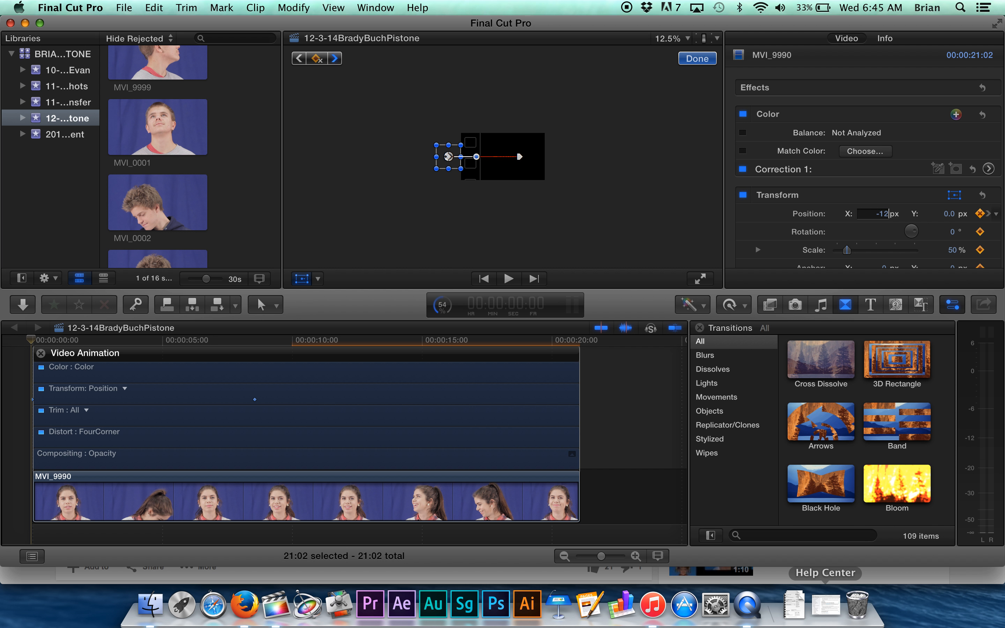
pyautogui.write('80')
pyautogui.press('Return')
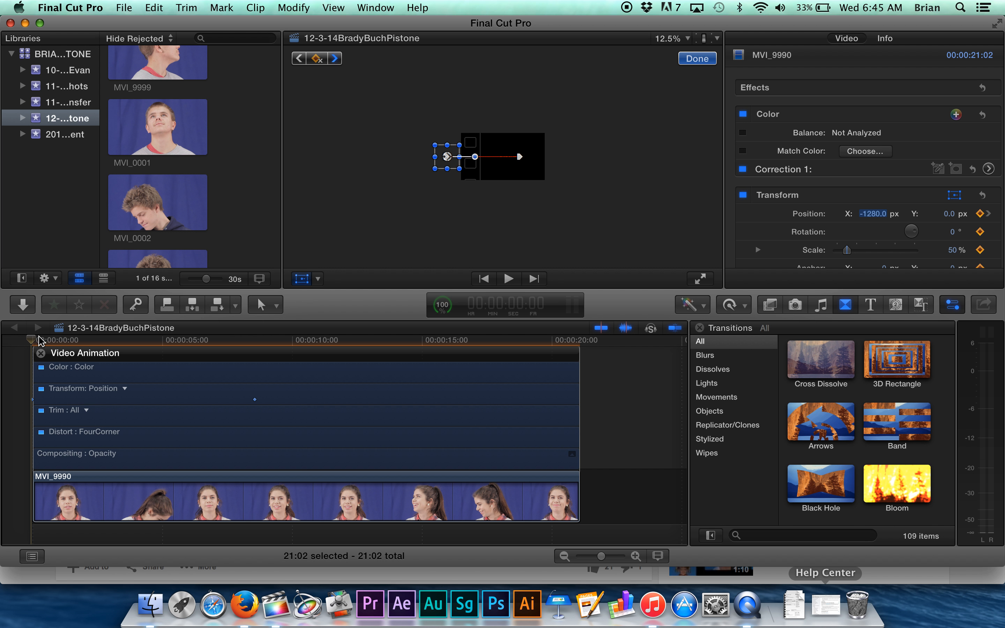
pyautogui.press('space')
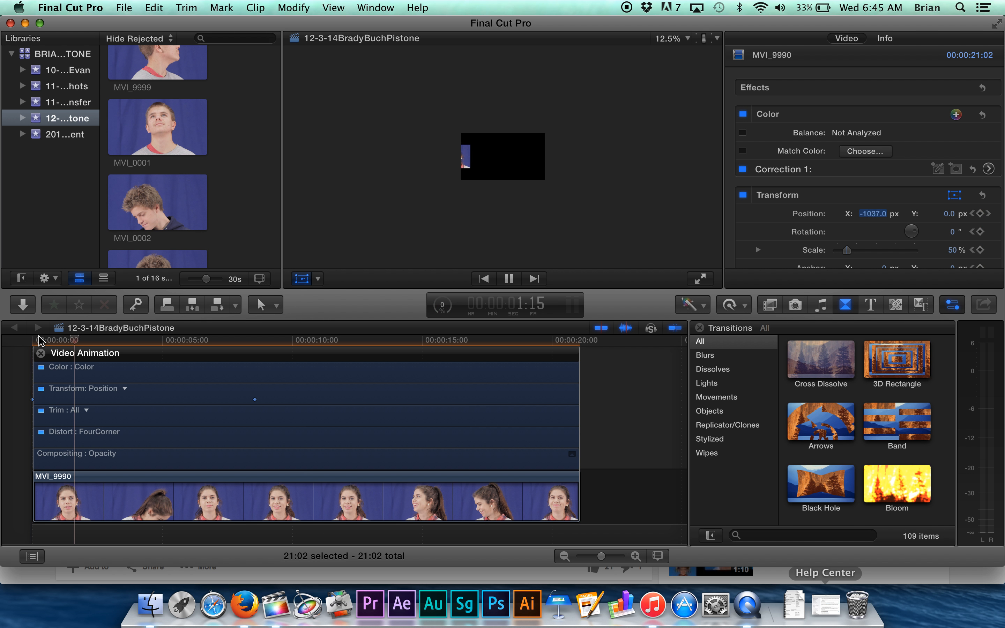
pyautogui.press('space')
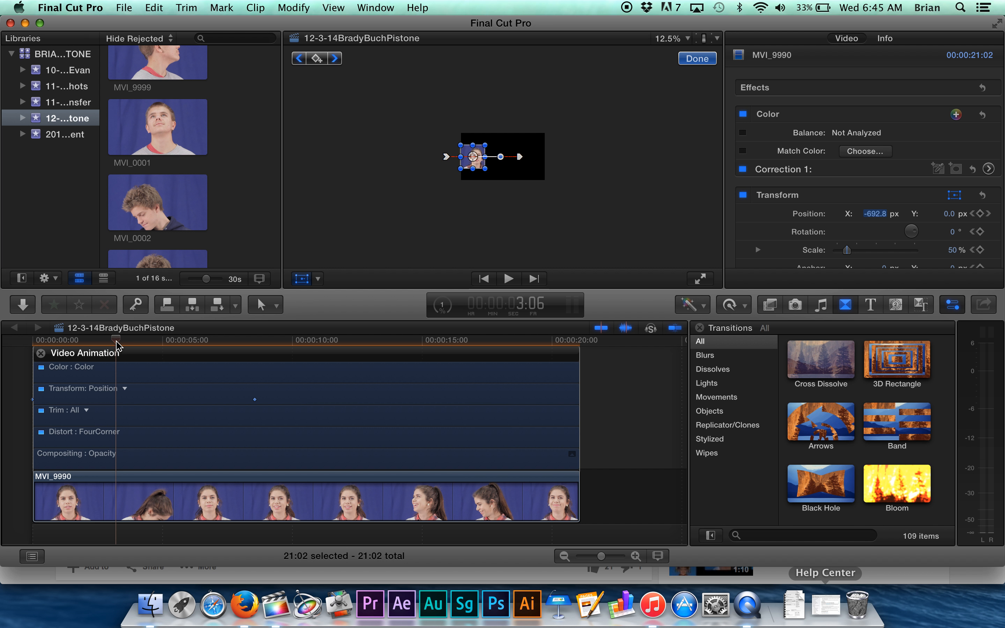
# Move the second position keyframe earlier, to 15 frames from the start of the clip.
pyautogui.click(255, 399)
pyautogui.moveTo(229, 401); pyautogui.dragTo(74, 401)
pyautogui.click(2, 344)
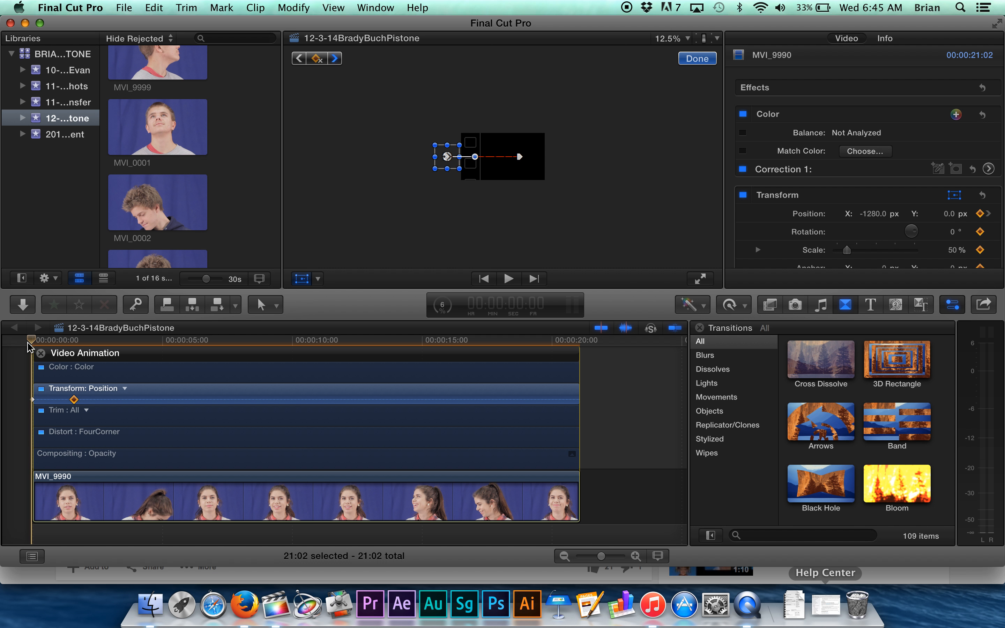
pyautogui.press('Right')
pyautogui.press('Right')
pyautogui.press('Right')
pyautogui.press('Right')
pyautogui.press('Right')
pyautogui.press('Right')
pyautogui.press('Right')
pyautogui.press('Right')
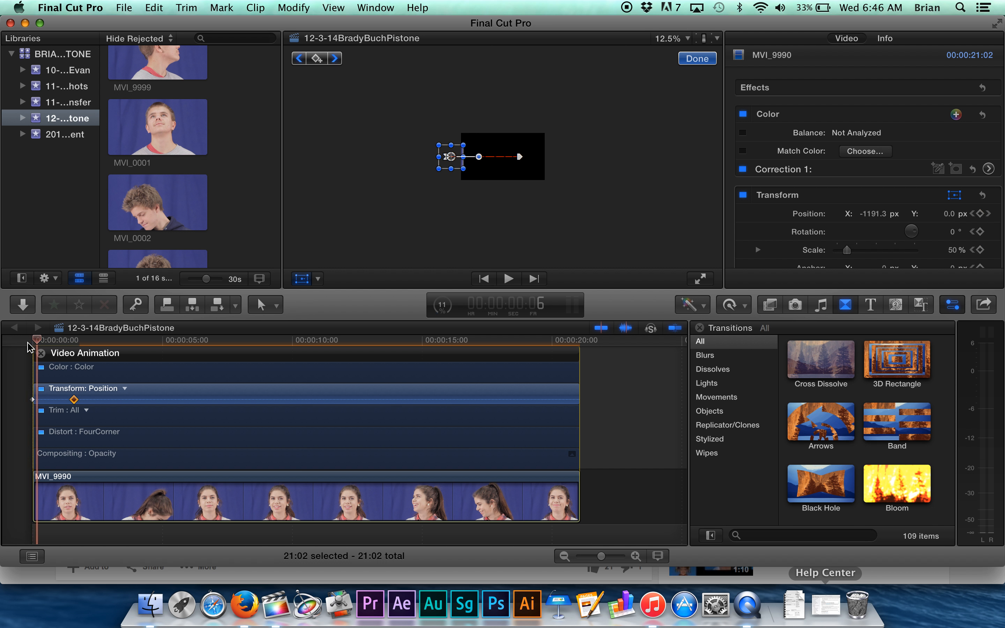
pyautogui.press('Right')
pyautogui.press('Right')
pyautogui.press('Right')
pyautogui.press('Right')
pyautogui.press('Right')
pyautogui.press('Right')
pyautogui.press('Right')
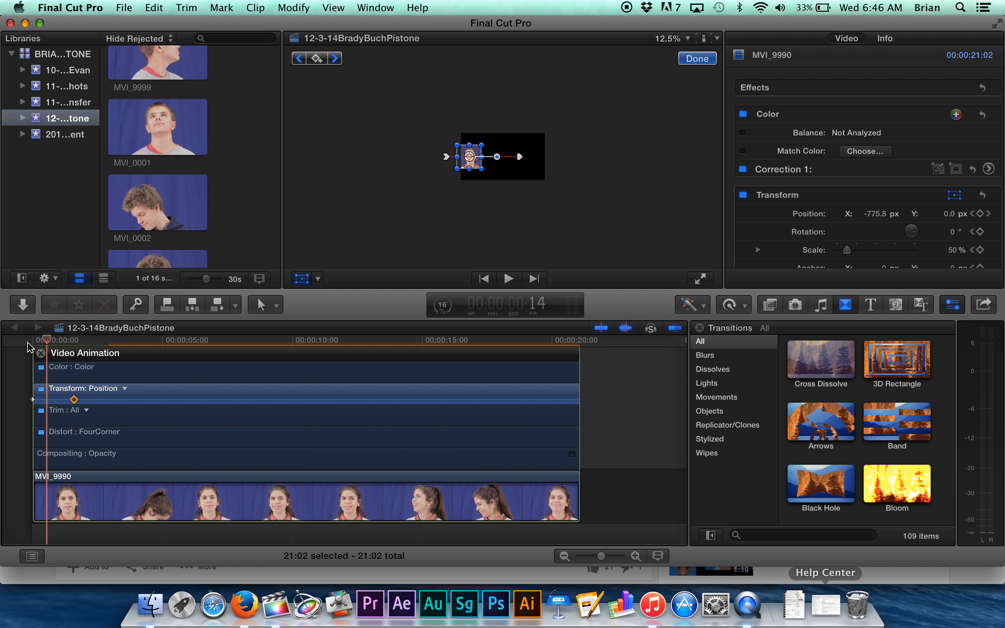
pyautogui.press('super+equal')
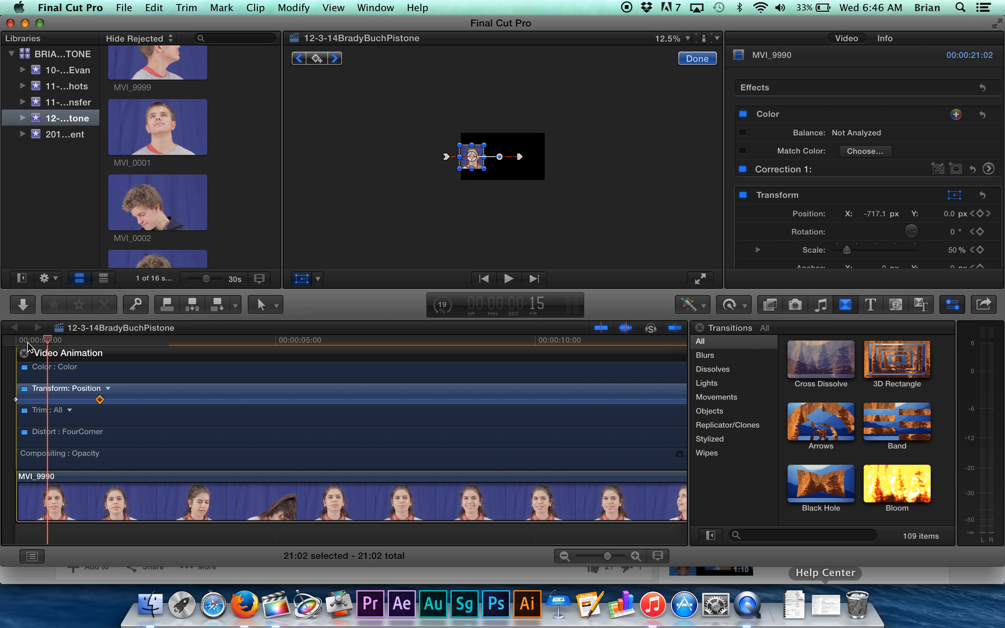
pyautogui.moveTo(152, 399); pyautogui.dragTo(49, 399)
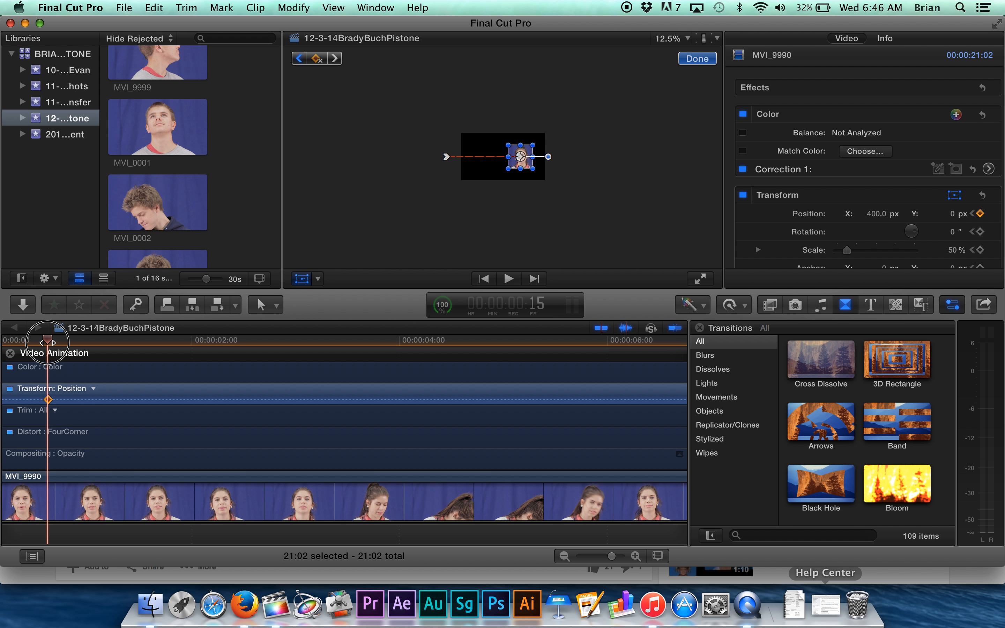
# Play the shortened slide-in from the start, then fit the picture to the viewer and play it again.
pyautogui.moveTo(48, 342); pyautogui.dragTo(2, 331)
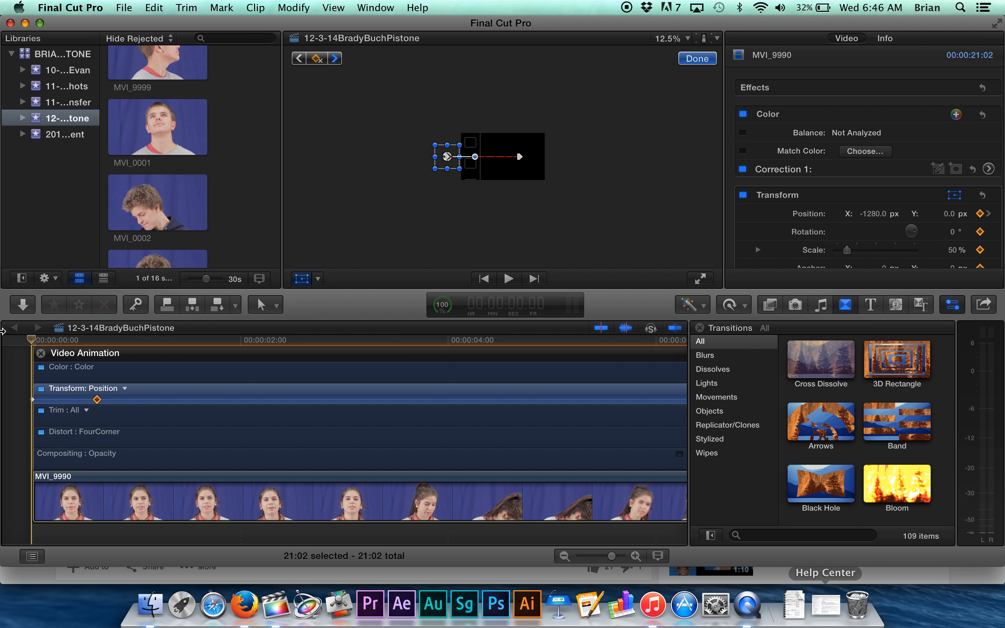
pyautogui.press('space')
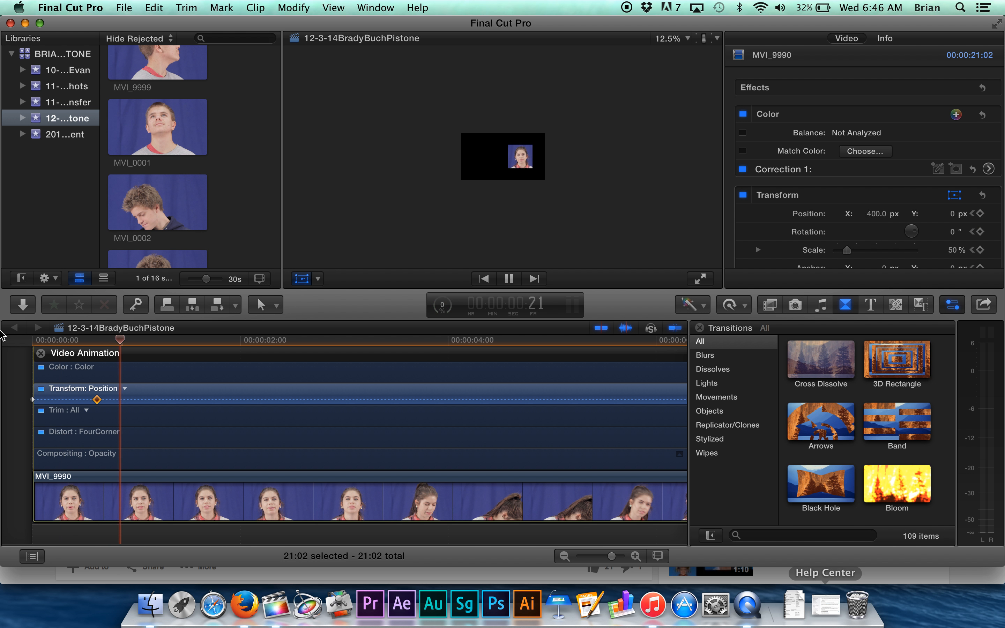
pyautogui.press('space')
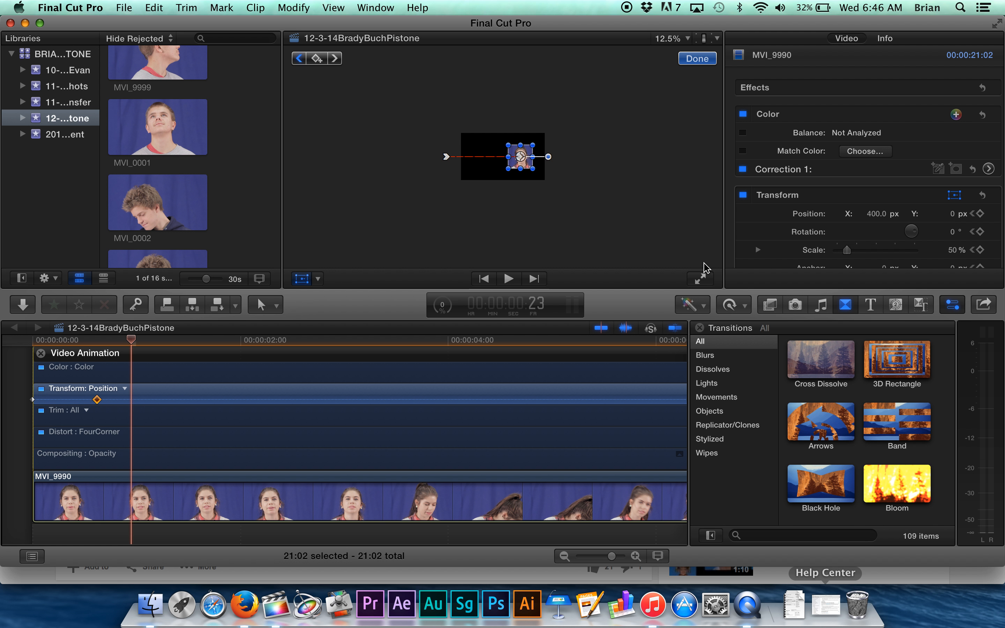
pyautogui.click(638, 143)
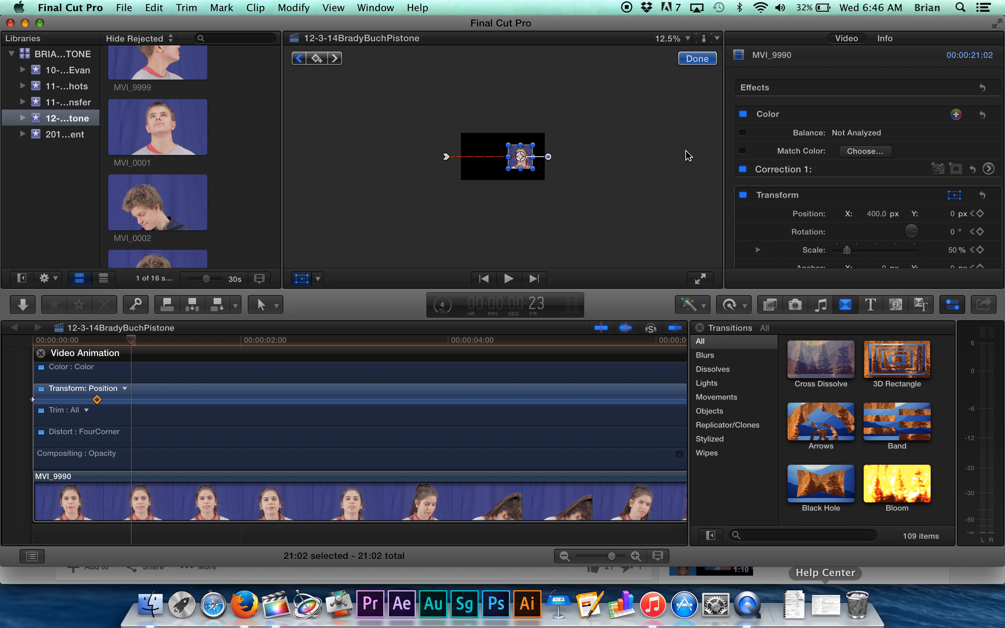
pyautogui.hotkey('shift', 'z')
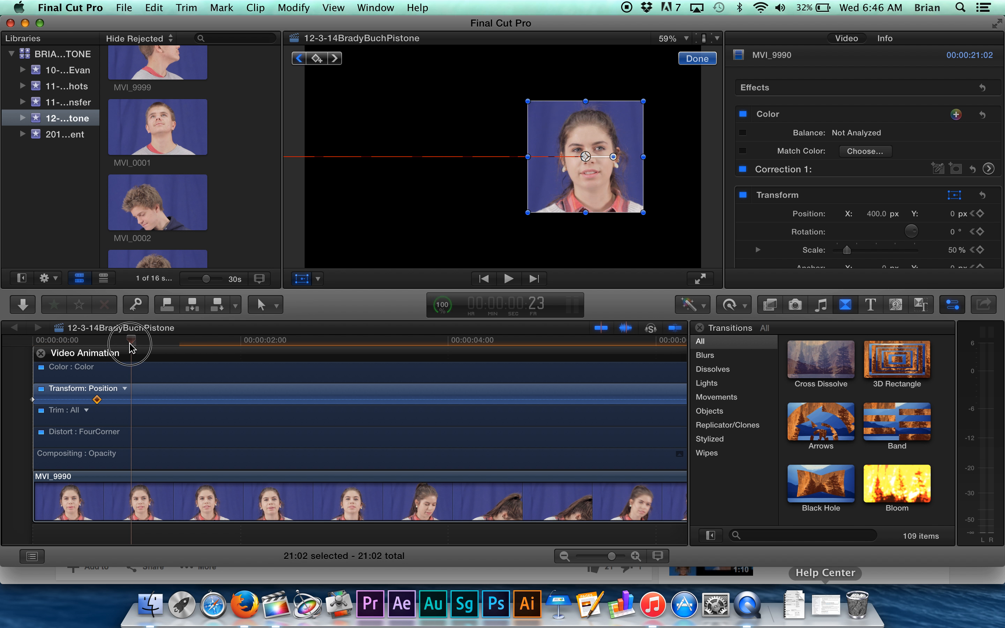
pyautogui.click(3, 344)
pyautogui.press('space')
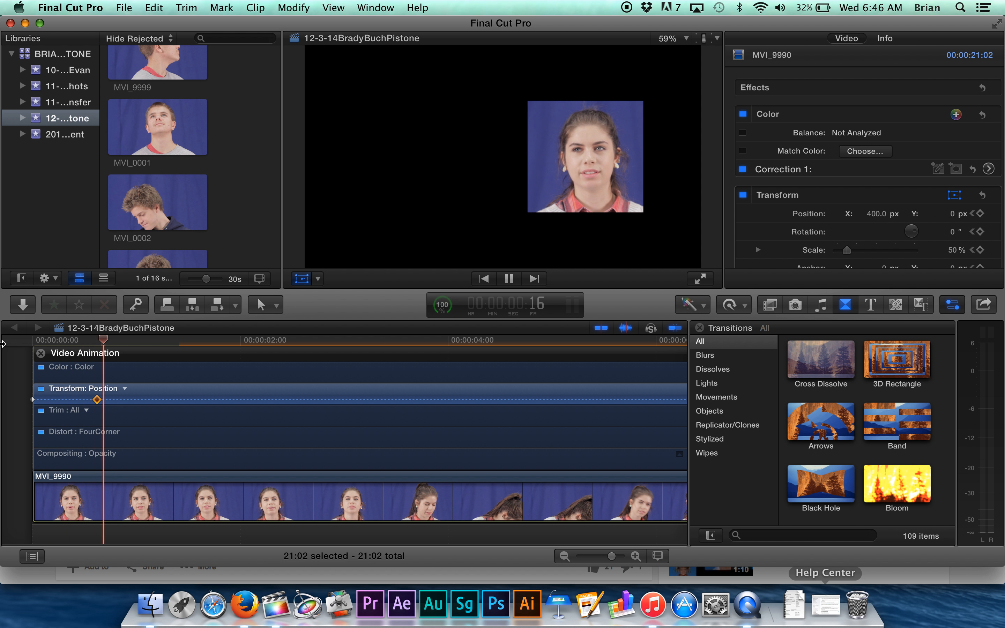
pyautogui.press('space')
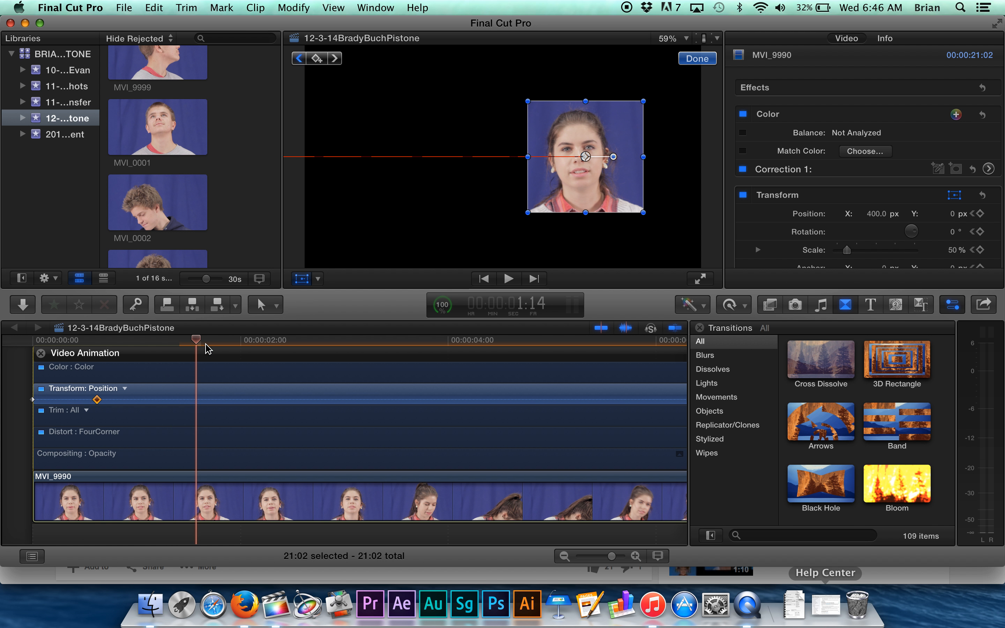
# Move the second position keyframe to 20 frames and play the slower slide-in from the start.
pyautogui.moveTo(207, 348); pyautogui.dragTo(30, 341)
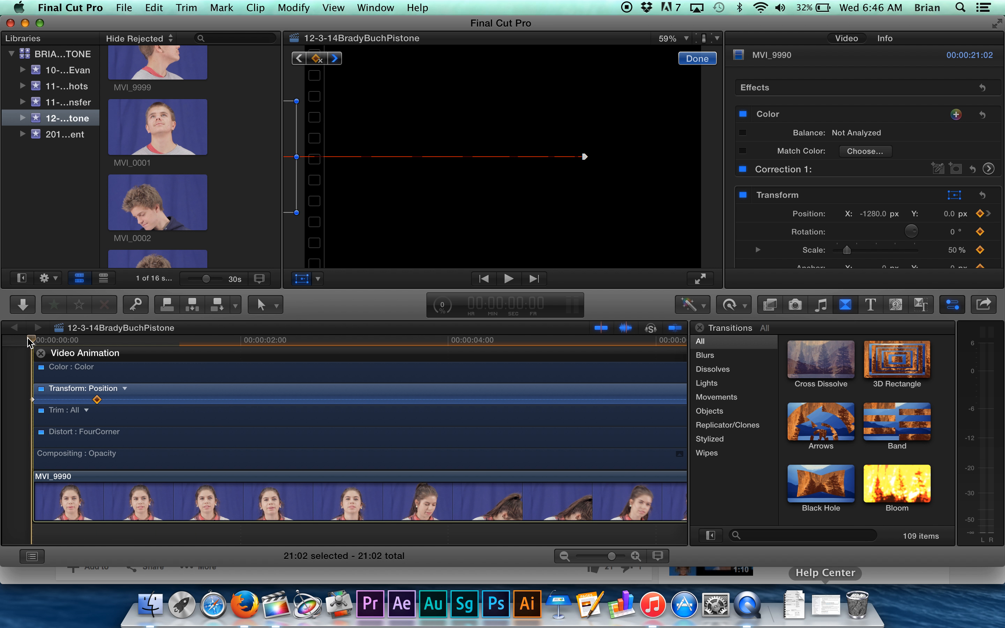
pyautogui.click(97, 340)
pyautogui.press('Right')
pyautogui.press('Right')
pyautogui.press('Right')
pyautogui.press('Right')
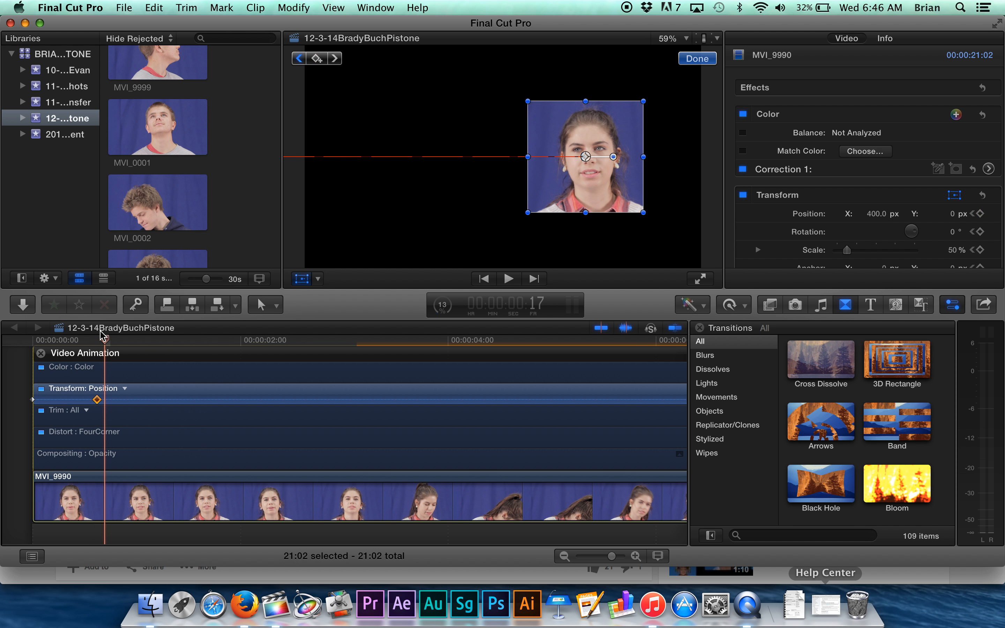
pyautogui.moveTo(99, 400); pyautogui.dragTo(124, 399)
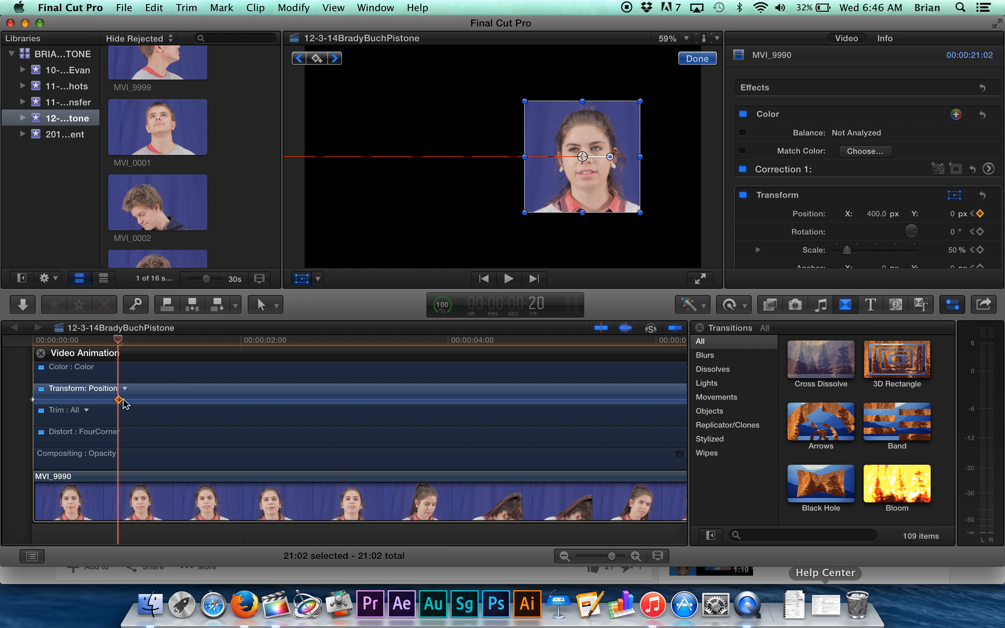
pyautogui.press('Right')
pyautogui.moveTo(118, 399); pyautogui.dragTo(118, 400)
pyautogui.moveTo(116, 342); pyautogui.dragTo(2, 329)
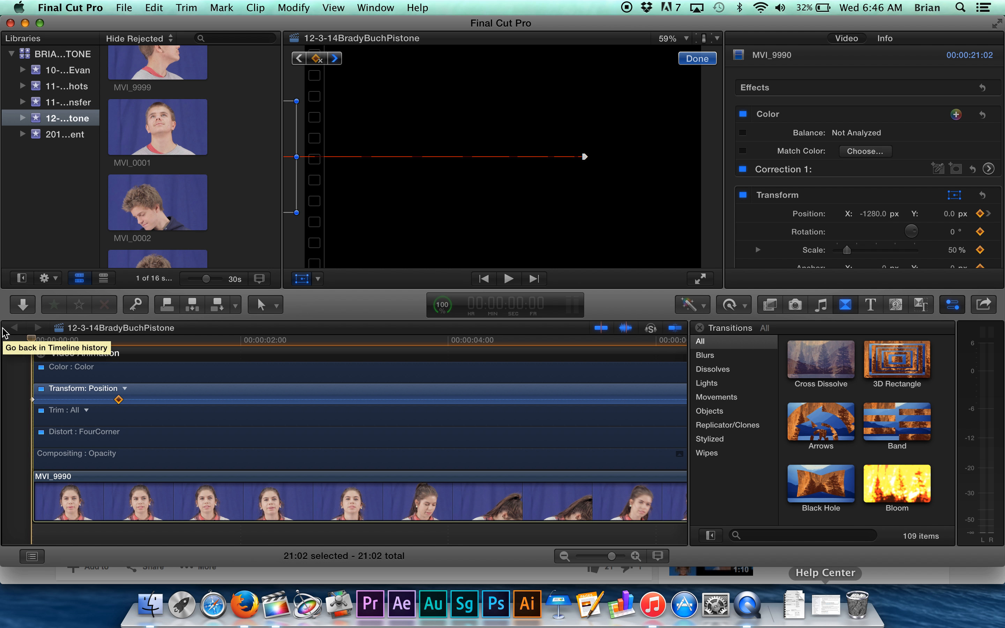
pyautogui.press('space')
pyautogui.press('space')
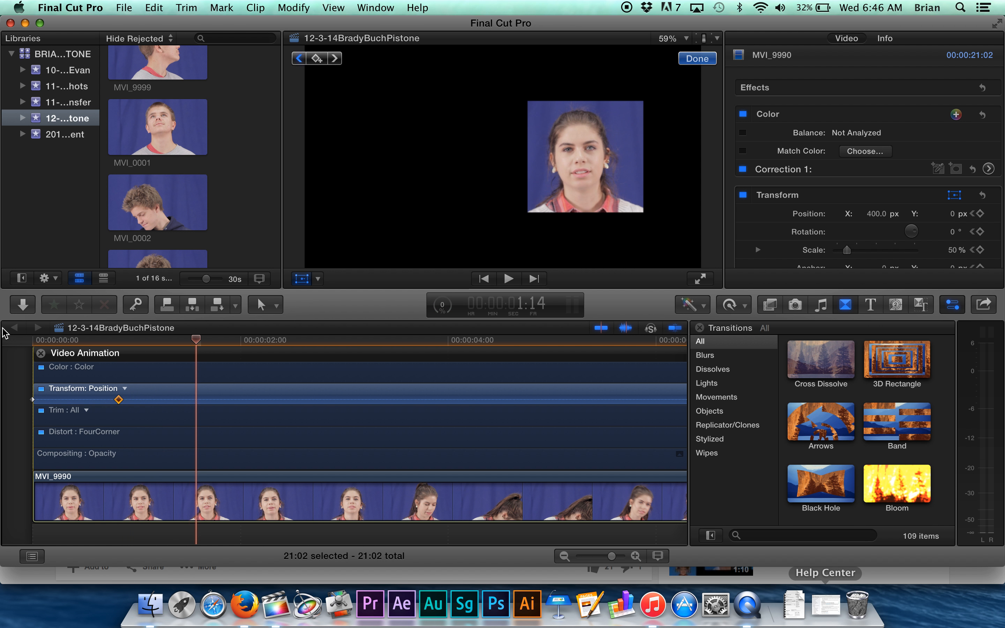
# Switch to the Brady Bunch opening in Firefox, replay it from 0:07 to 0:10, and return to Final Cut Pro.
pyautogui.click(239, 611)
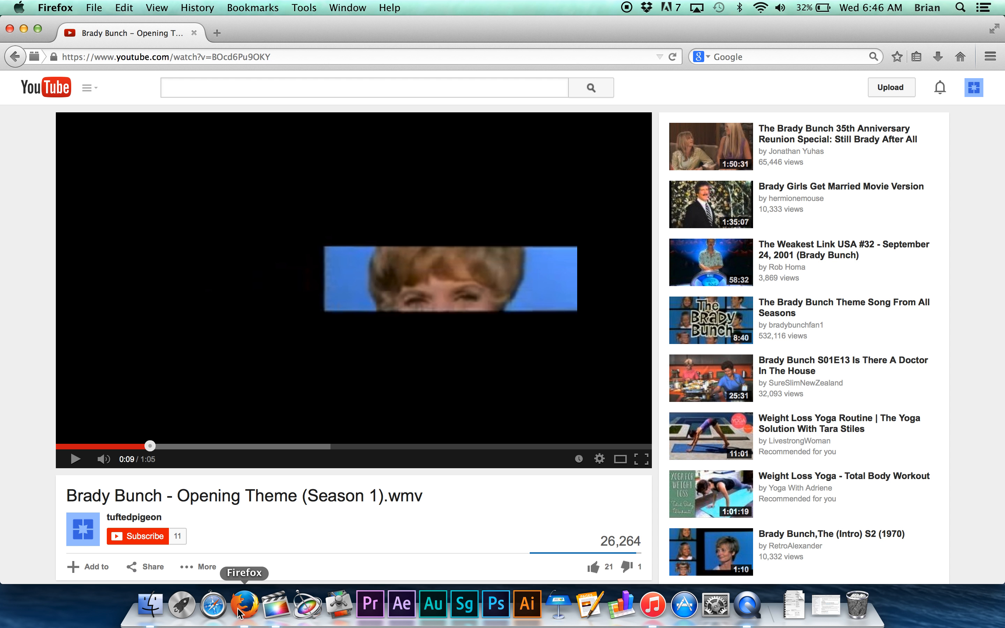
pyautogui.click(143, 447)
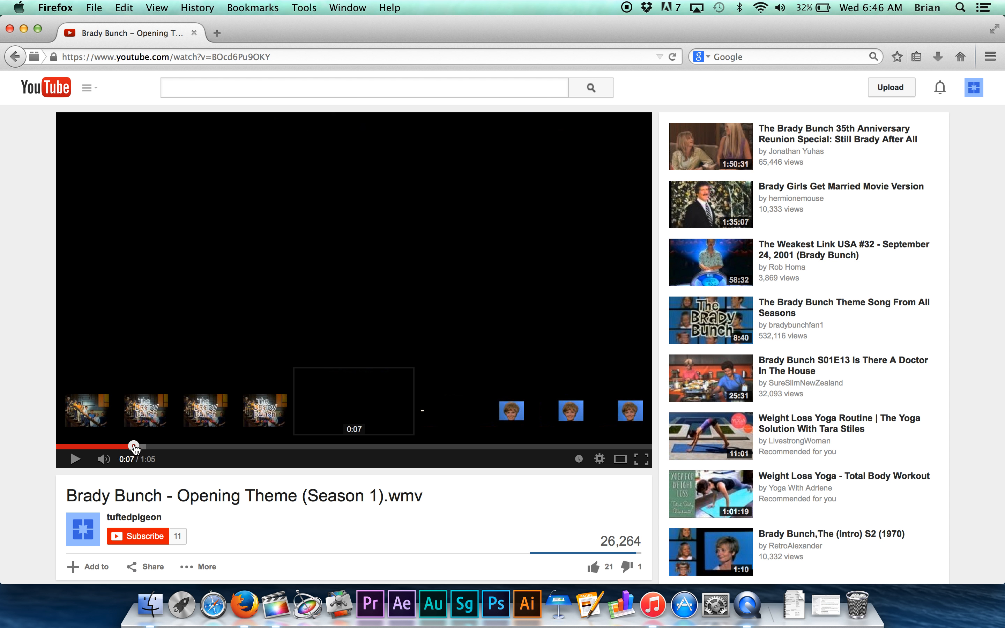
pyautogui.click(75, 459)
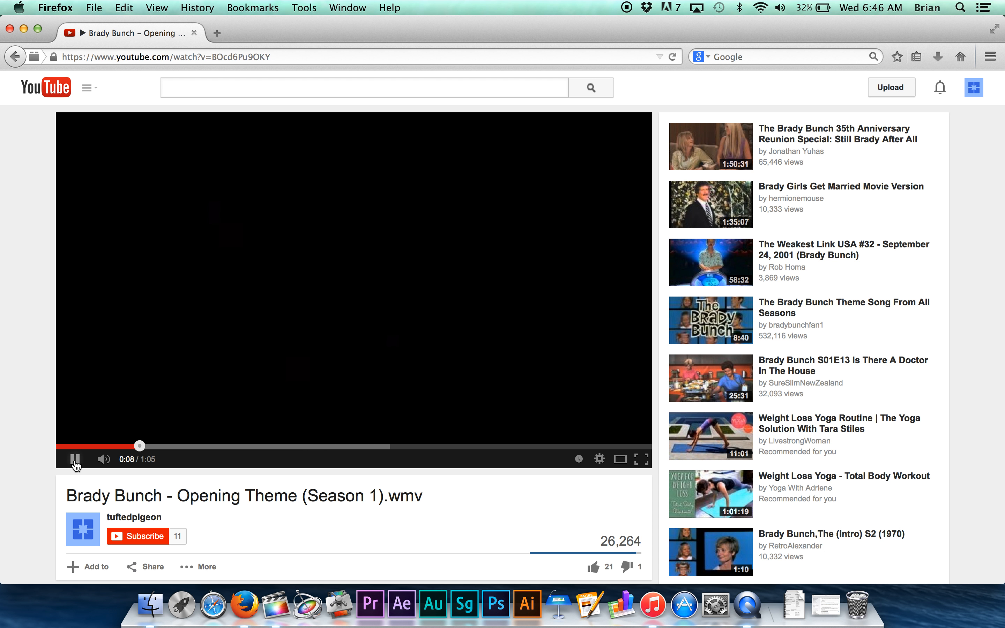
pyautogui.click(74, 460)
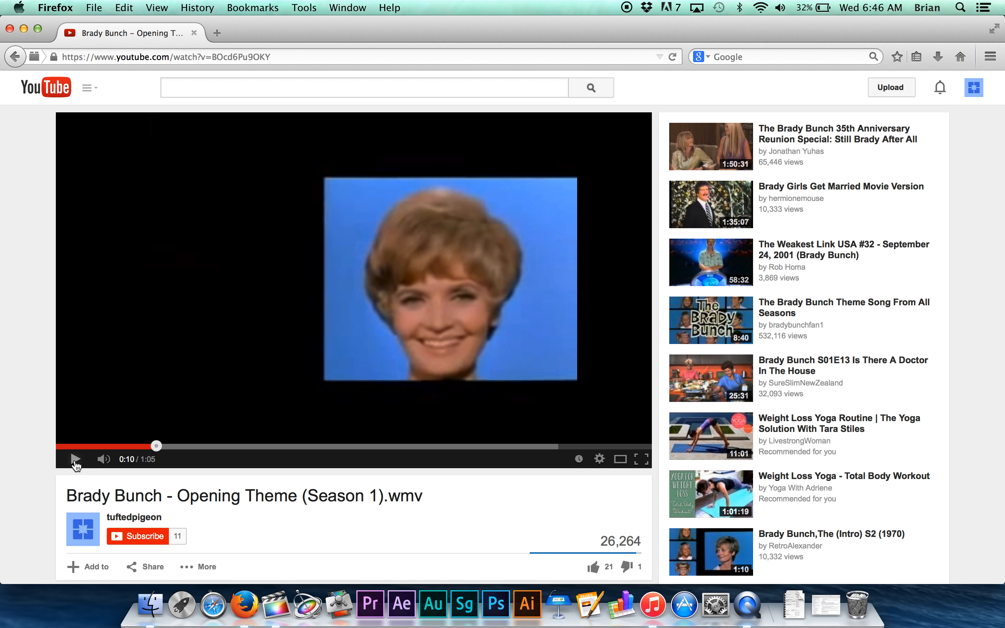
pyautogui.click(275, 606)
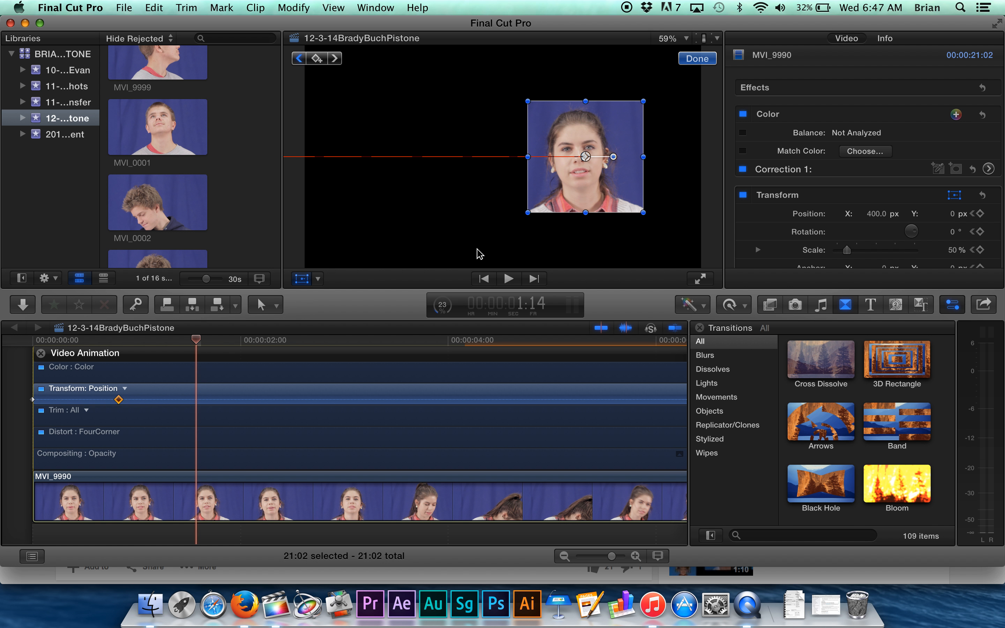
# Put the playhead on the position keyframe at 20 frames and add a keyframe for the Crop Top value of 0 px.
pyautogui.moveTo(196, 340); pyautogui.dragTo(123, 345)
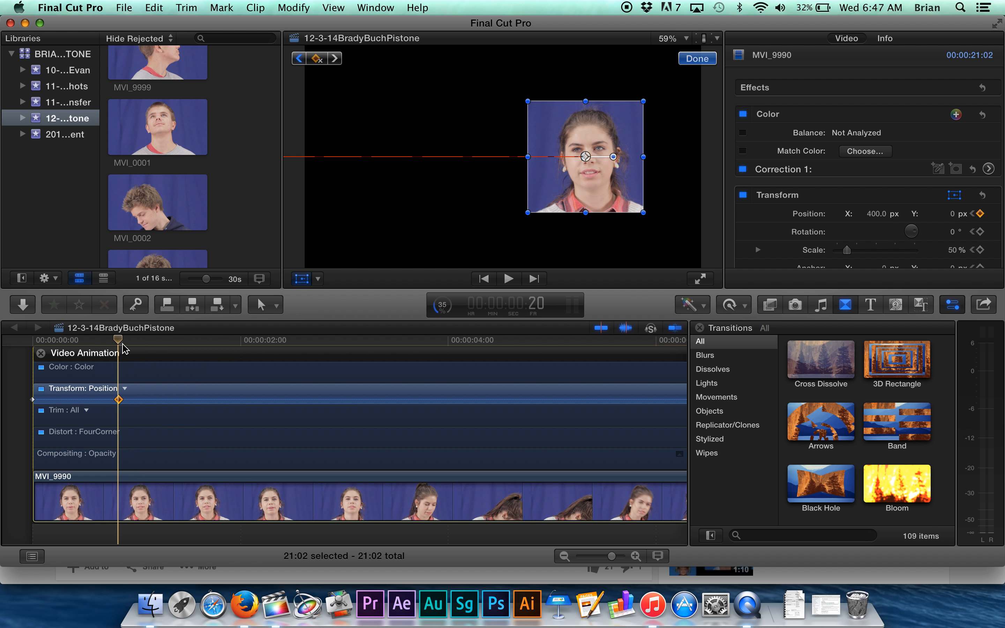
pyautogui.scroll(-5, 867, 163)
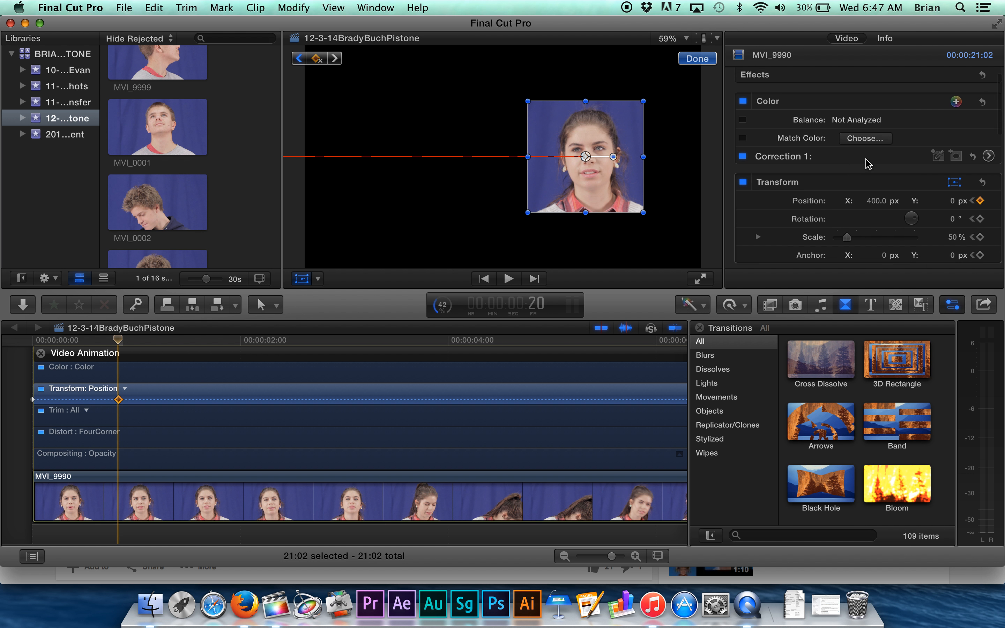
pyautogui.scroll(-1, 868, 163)
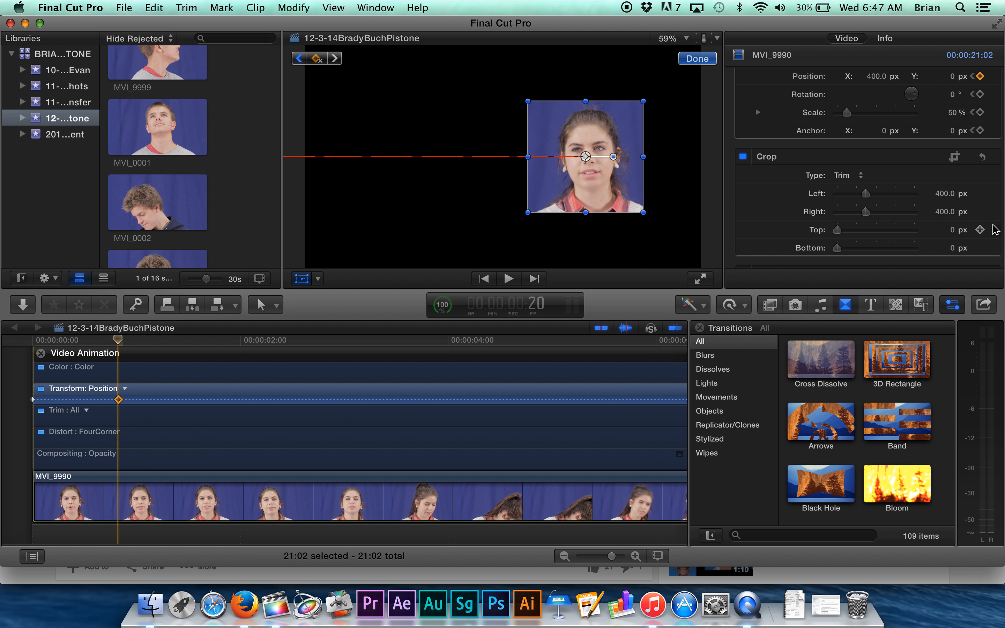
pyautogui.click(980, 229)
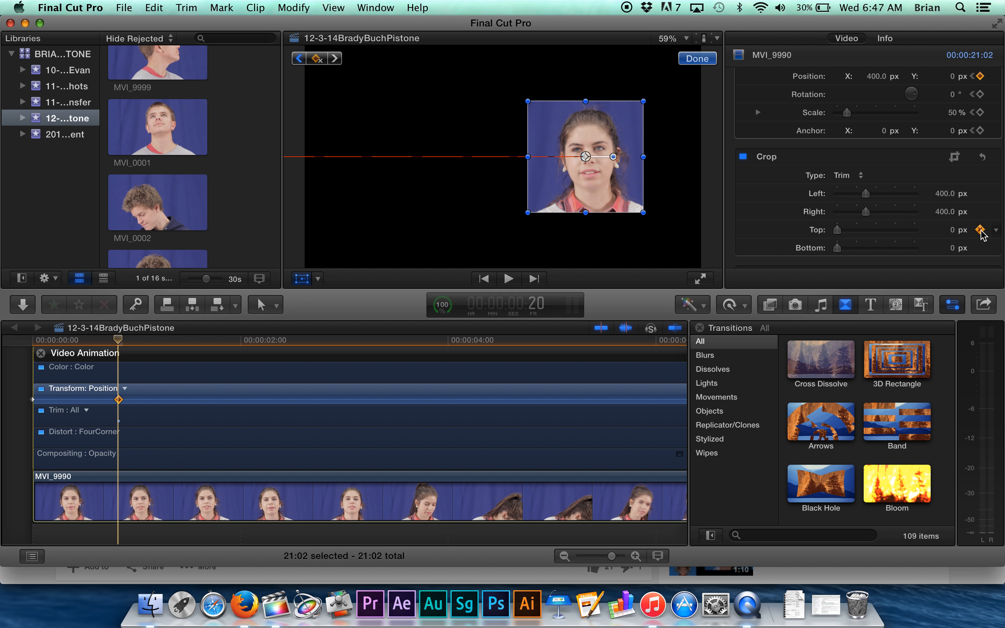
# Keyframe the Crop Bottom at 20 frames and set both the Crop Top and Bottom to 495 px.
pyautogui.moveTo(838, 235); pyautogui.dragTo(875, 242)
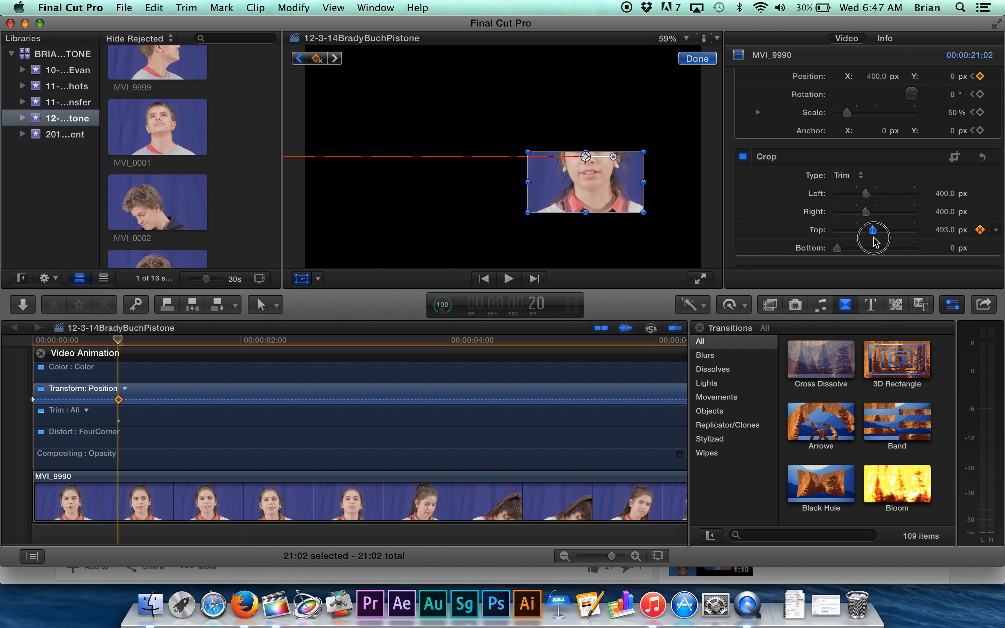
pyautogui.click(943, 232)
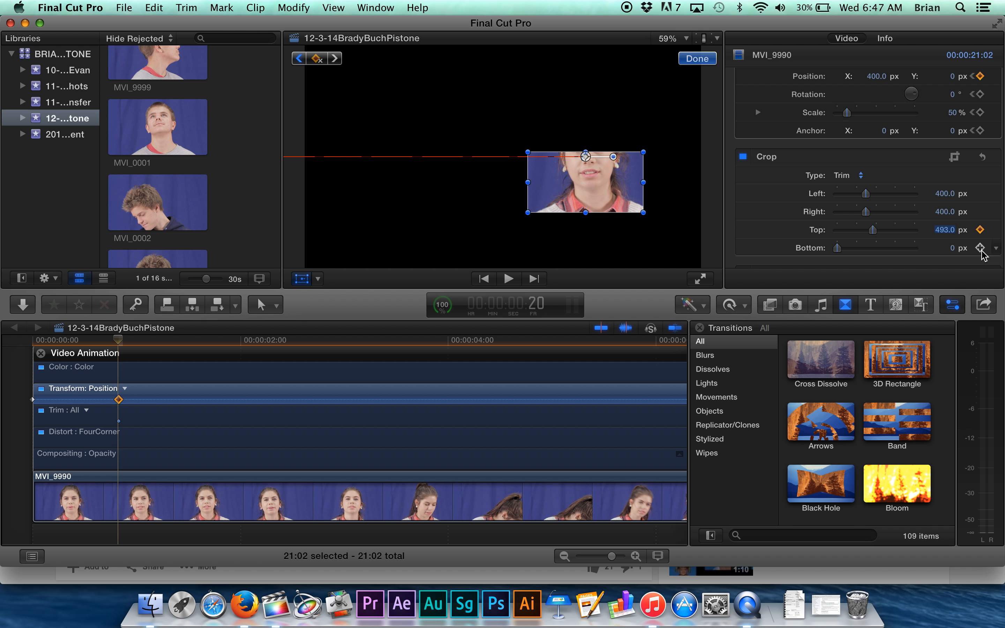
pyautogui.moveTo(837, 248); pyautogui.dragTo(875, 250)
pyautogui.click(941, 249)
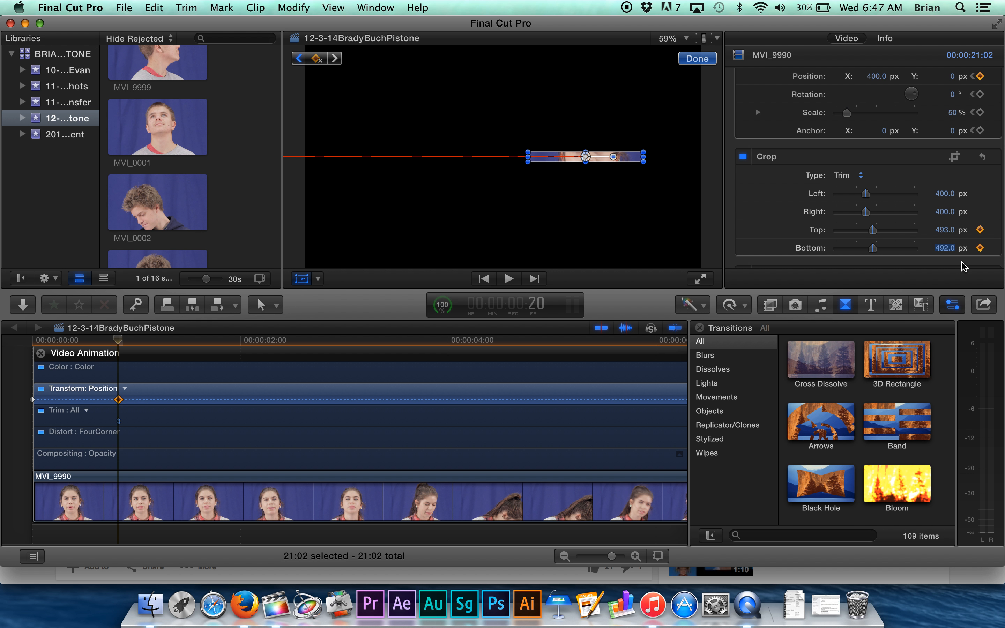
pyautogui.write('495')
pyautogui.hotkey('shift', 'Tab')
pyautogui.write('9')
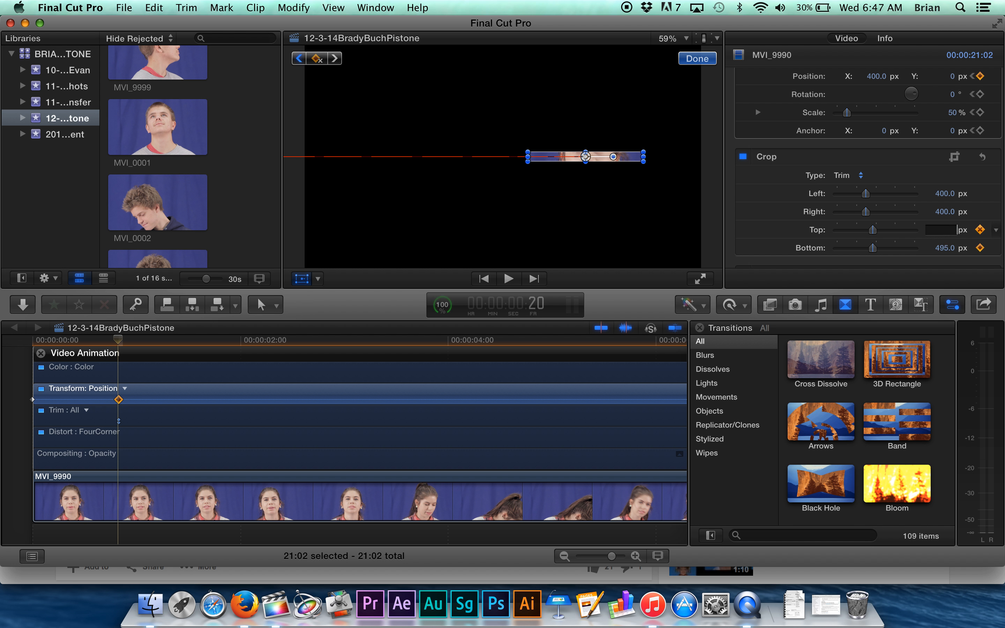
pyautogui.write('5')
pyautogui.press('Return')
# Check which Trim parameters can be shown in the clip's Video Animation, leaving it on All.
pyautogui.scroll(1, 176, 411)
pyautogui.scroll(2, 179, 413)
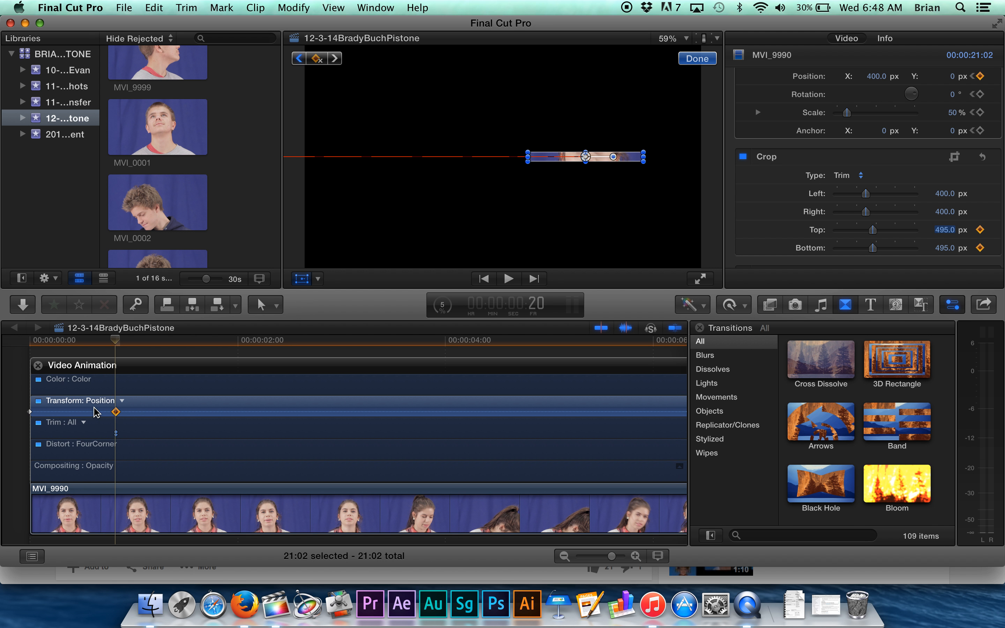
pyautogui.click(84, 423)
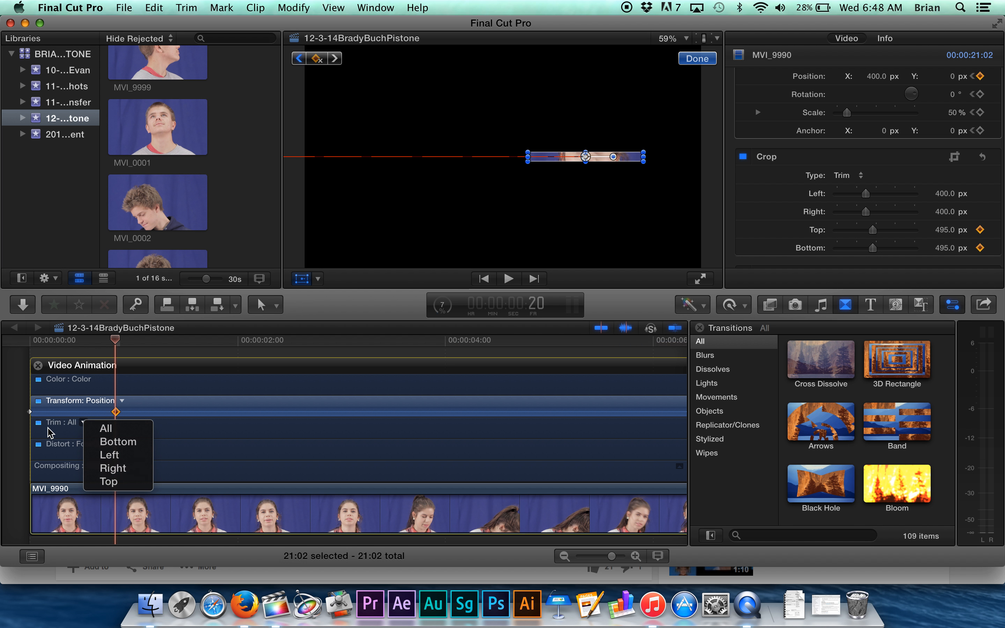
pyautogui.click(58, 429)
pyautogui.click(83, 424)
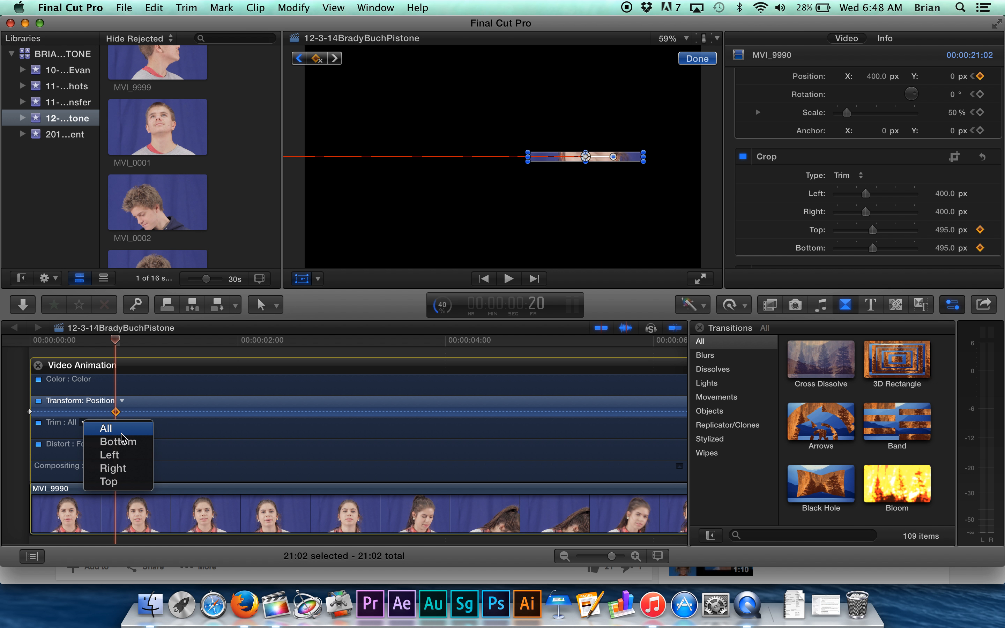
pyautogui.click(173, 430)
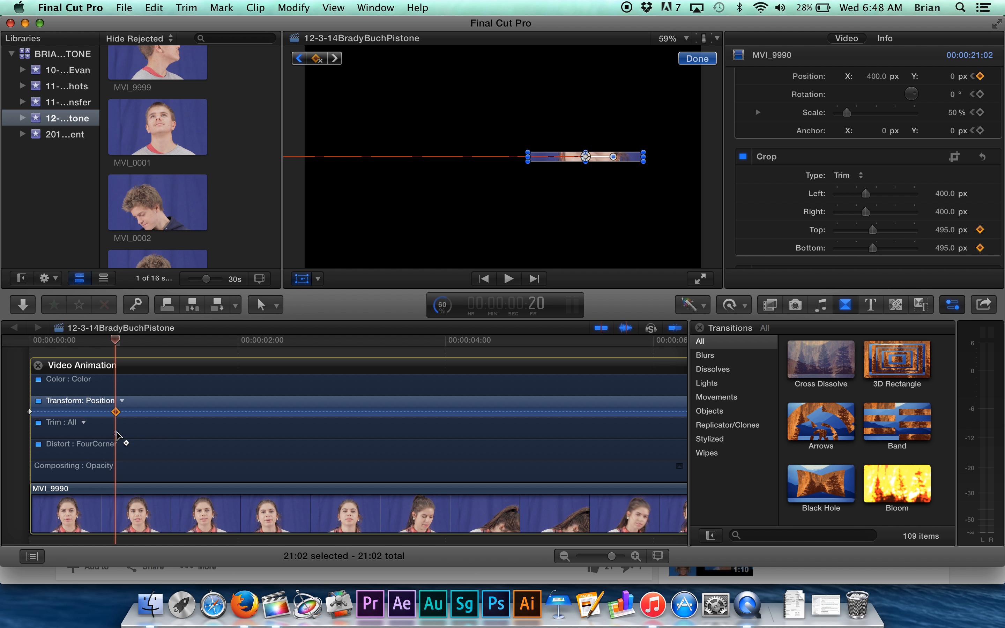
# Step frame by frame back toward the clip's start and forward again to 20 frames to check the cropped strip's slide-in.
pyautogui.press('Left')
pyautogui.press('Left')
pyautogui.press('Left')
pyautogui.press('Left')
pyautogui.press('Left')
pyautogui.press('Left')
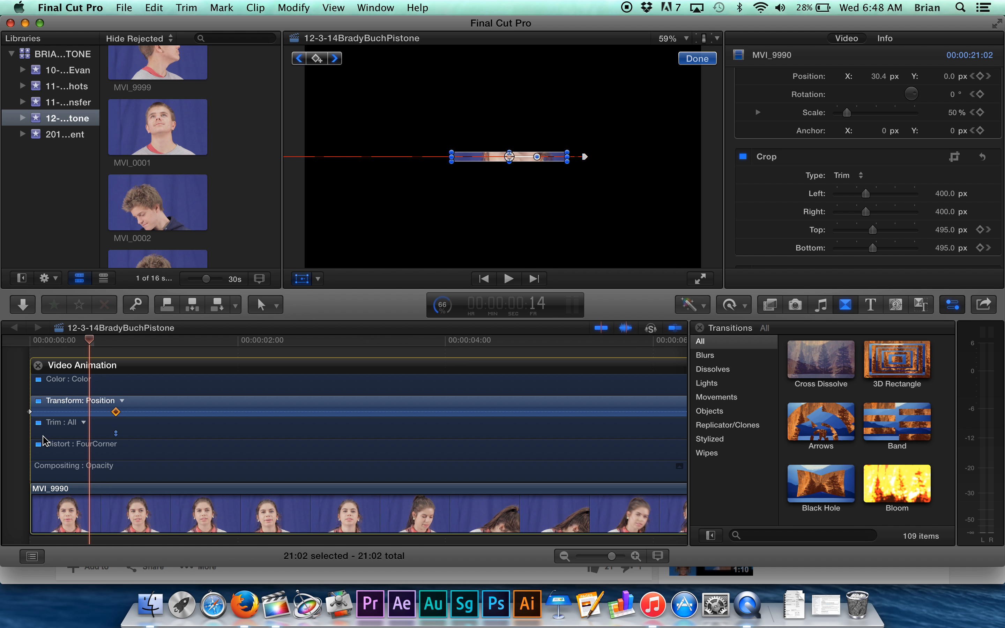
pyautogui.press('Left')
pyautogui.press('Left')
pyautogui.press('Left')
pyautogui.press('Left')
pyautogui.press('Left')
pyautogui.press('Left')
pyautogui.press('Left')
pyautogui.press('Left')
pyautogui.press('Left')
pyautogui.press('Left')
pyautogui.press('Left')
pyautogui.press('Left')
pyautogui.press('Left')
pyautogui.press('Left')
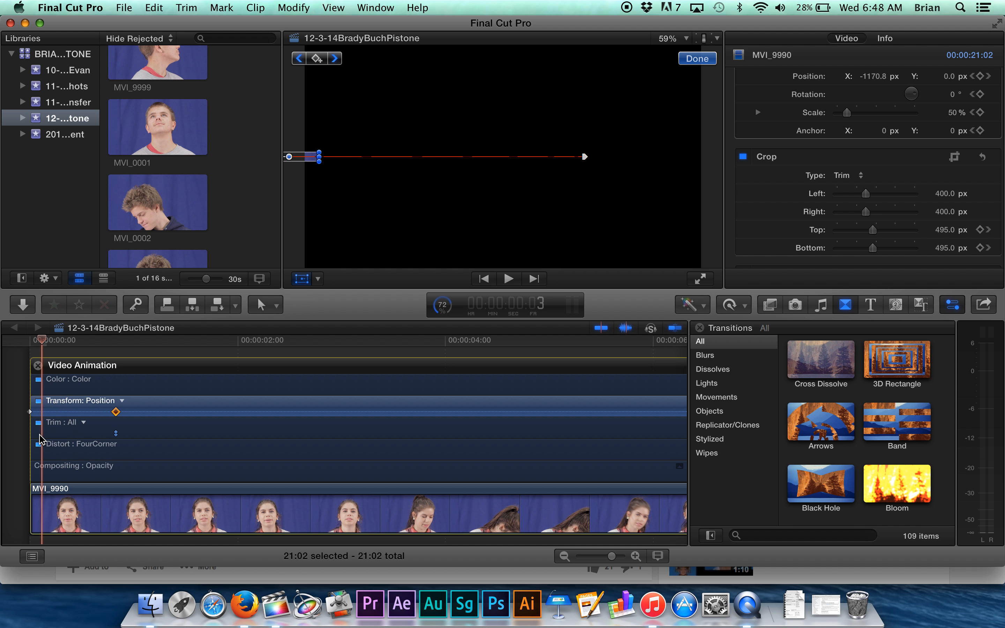
pyautogui.press('Right')
pyautogui.press('Right')
pyautogui.press('Right')
pyautogui.press('Right')
pyautogui.press('Right')
pyautogui.press('Right')
pyautogui.press('Right')
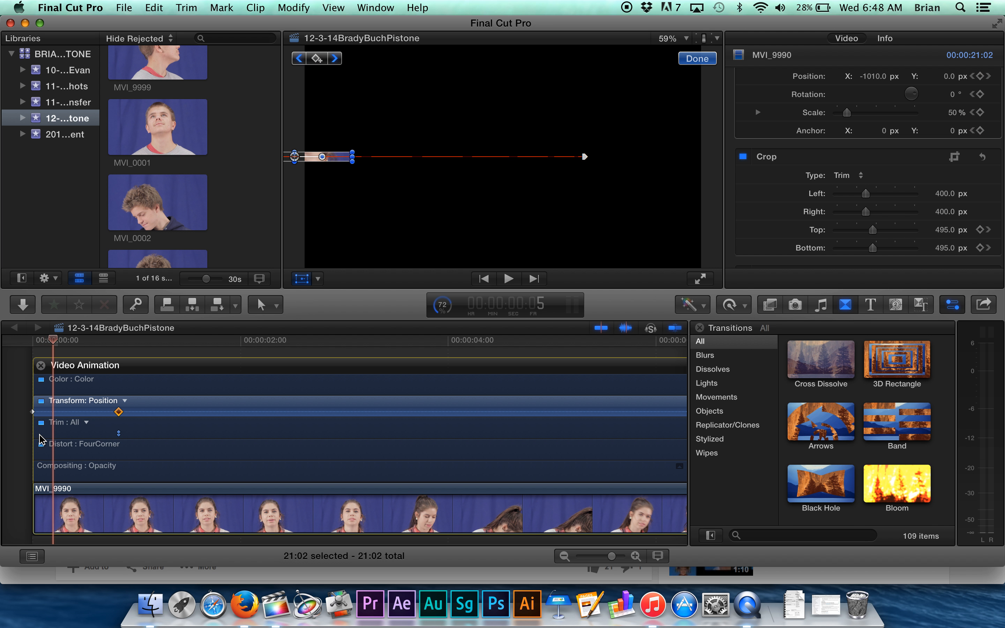
pyautogui.press('Right')
pyautogui.press('Right')
pyautogui.press('Right')
pyautogui.press('Right')
pyautogui.press('Right')
pyautogui.press('Right')
pyautogui.press('Right')
pyautogui.press('Right')
pyautogui.press('Right')
pyautogui.press('Right')
pyautogui.press('Right')
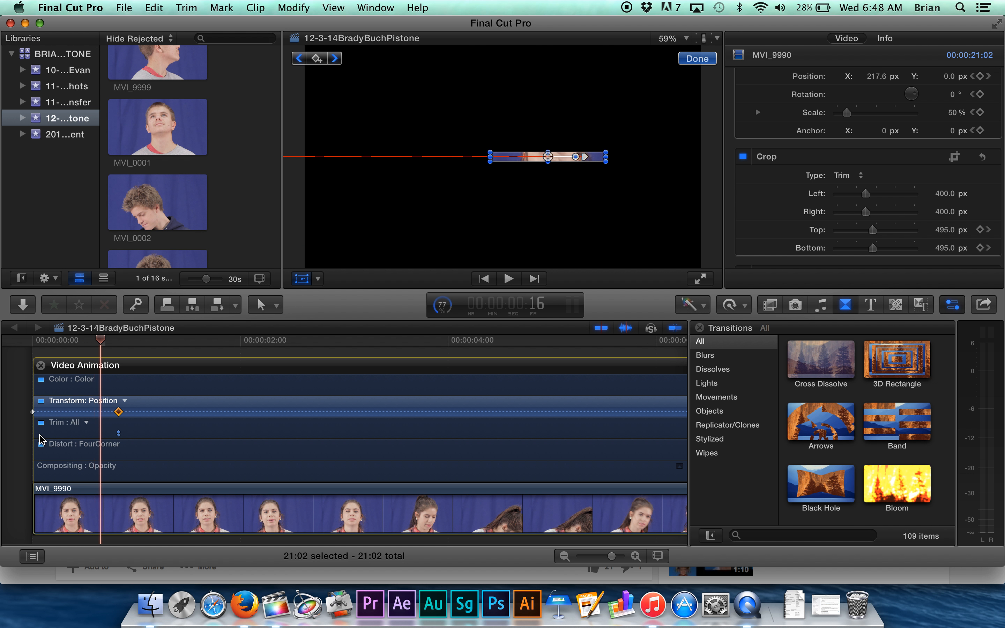
pyautogui.press('Right')
pyautogui.press('Right')
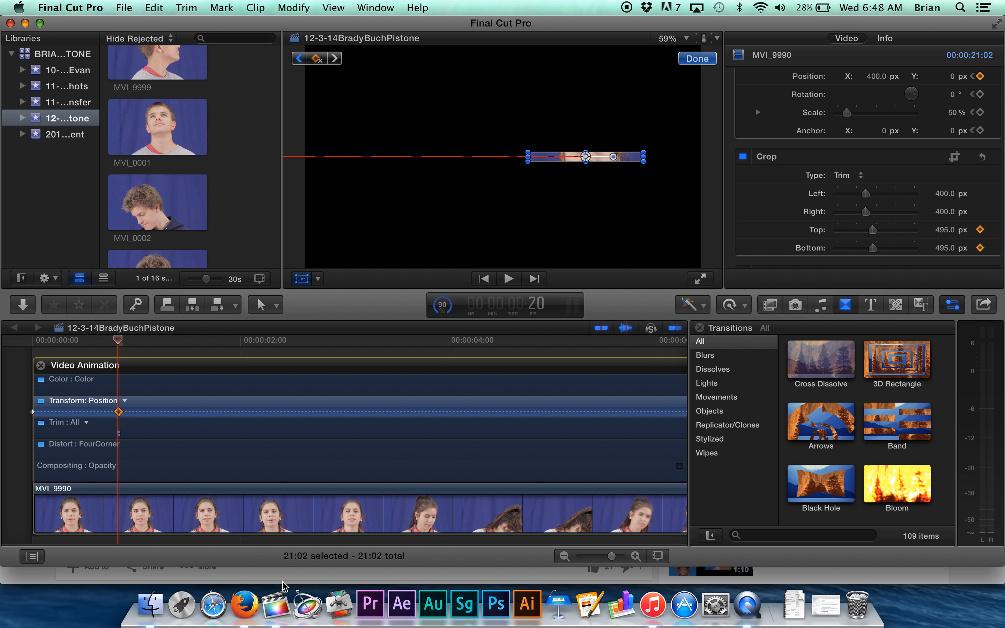
# Switch to the Brady Bunch opening in Firefox, replay it from about 0:08 to 0:11, and return to Final Cut Pro.
pyautogui.click(244, 604)
pyautogui.click(153, 446)
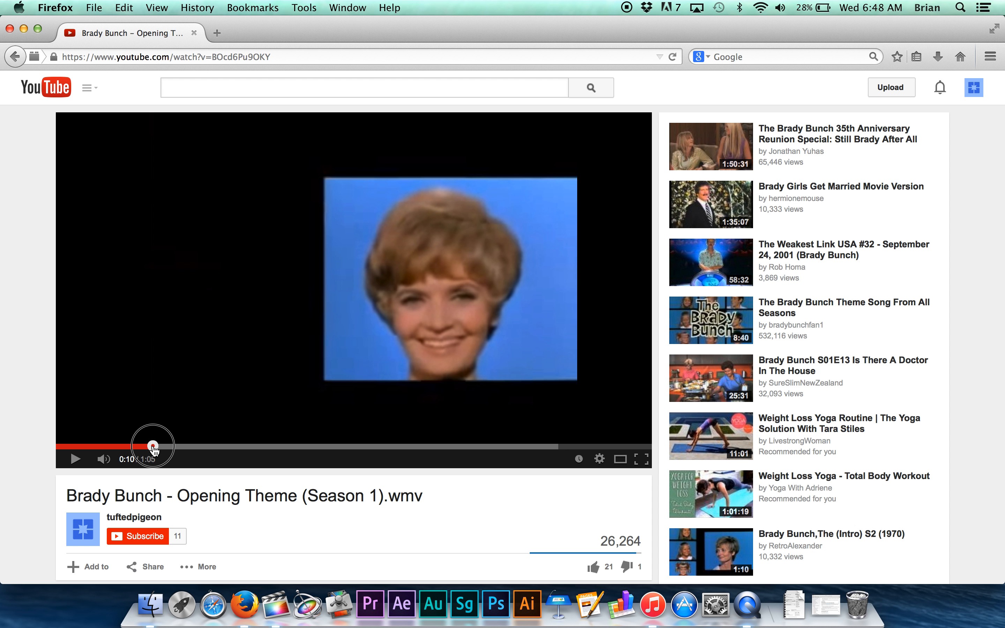
pyautogui.click(74, 459)
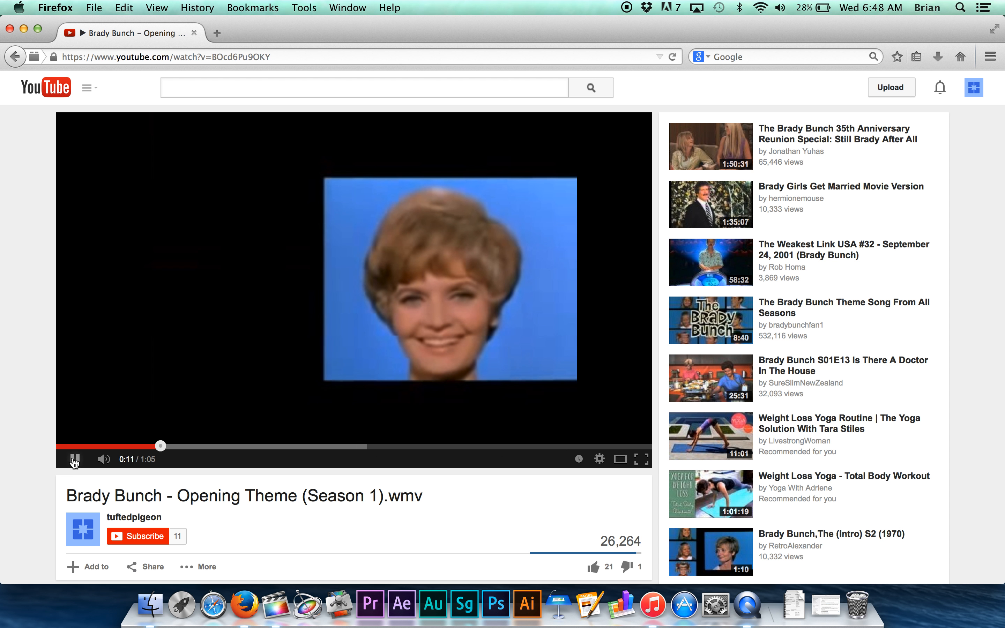
pyautogui.click(141, 447)
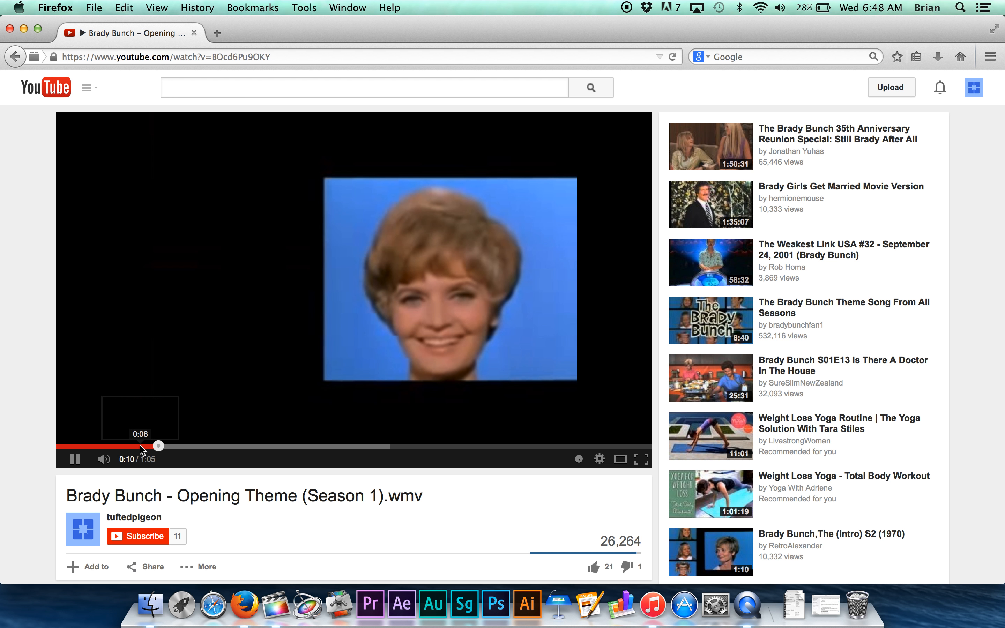
pyautogui.click(141, 447)
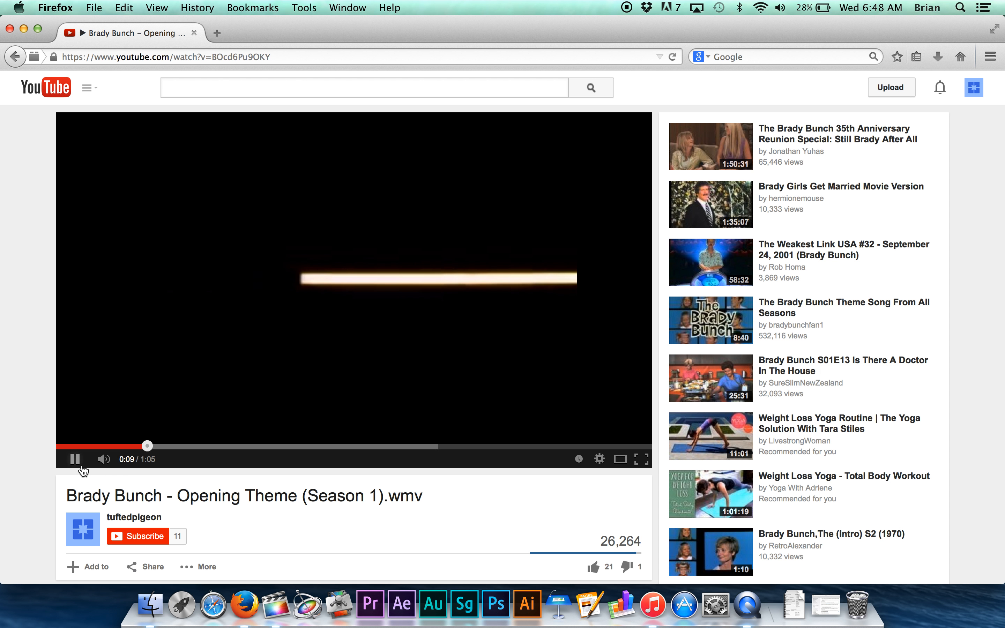
pyautogui.click(83, 468)
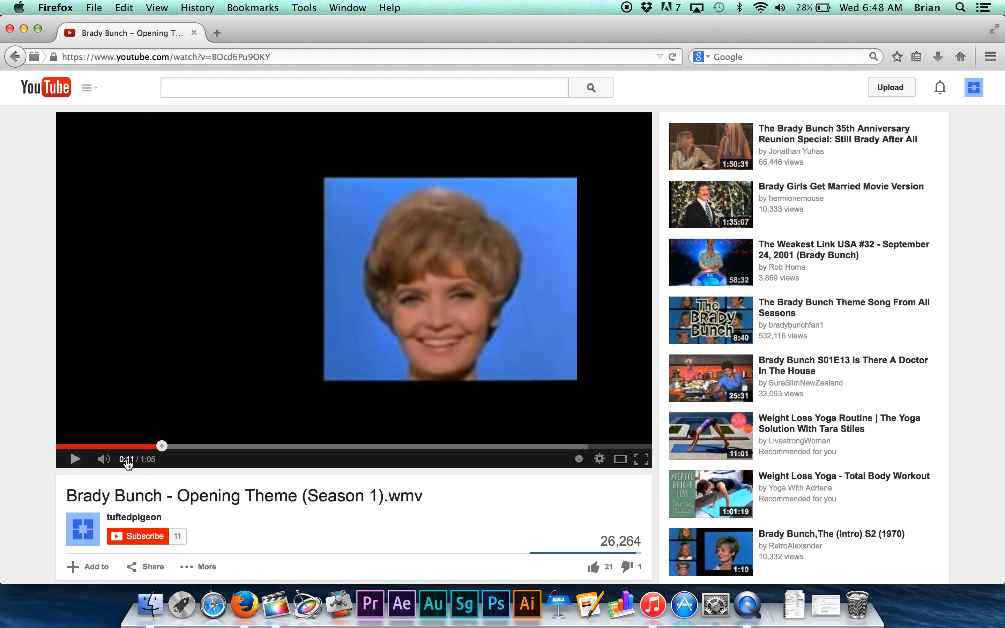
pyautogui.click(275, 604)
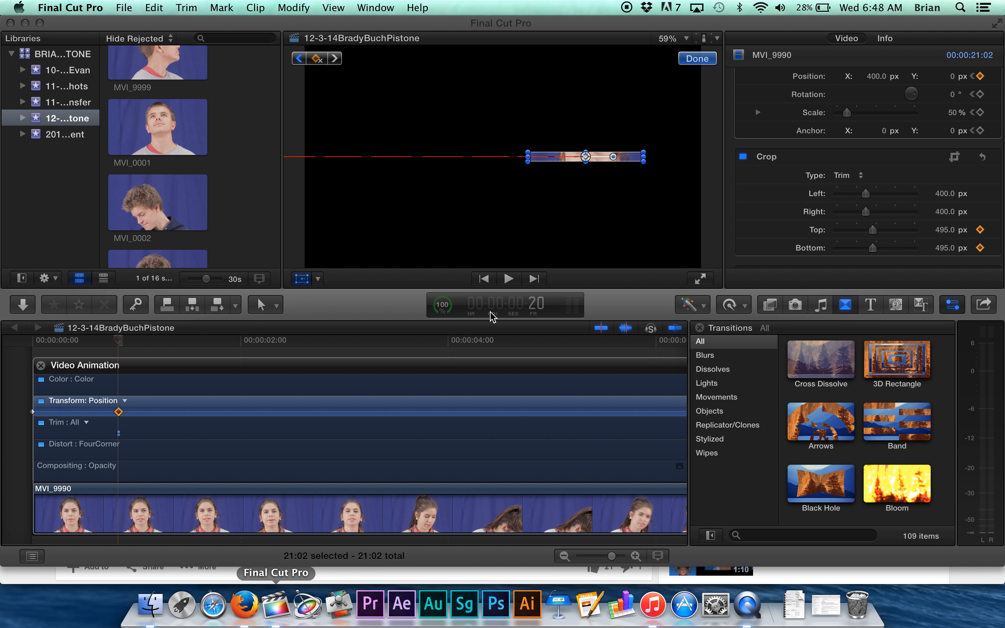
# Move the playhead five frames forward to 1:01 and keyframe the Crop Top and Bottom at 0 px.
pyautogui.press('Right')
pyautogui.press('Right')
pyautogui.press('Right')
pyautogui.press('Right')
pyautogui.press('Right')
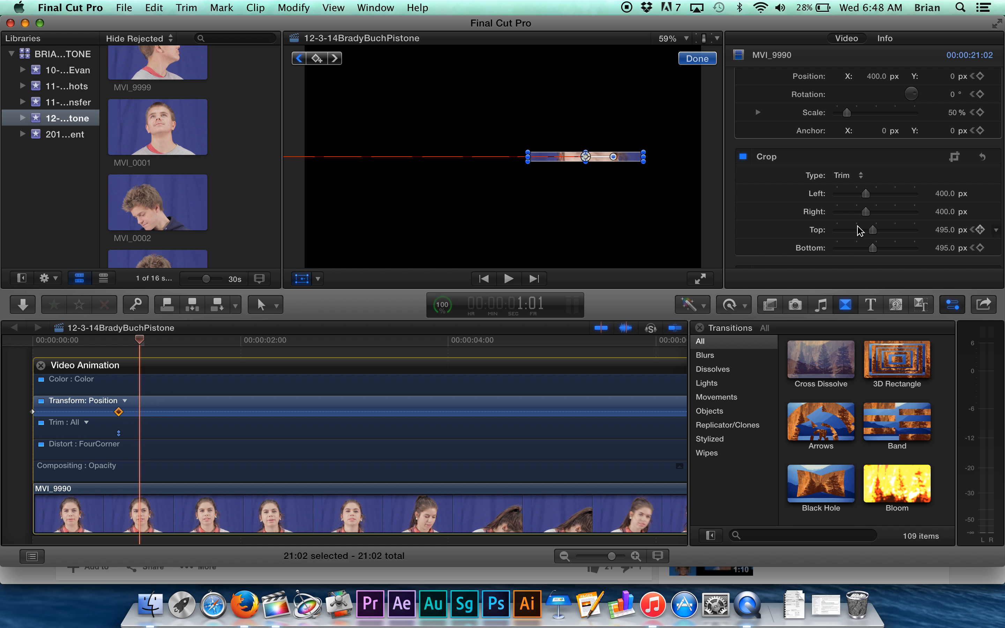
pyautogui.moveTo(872, 231); pyautogui.dragTo(804, 249)
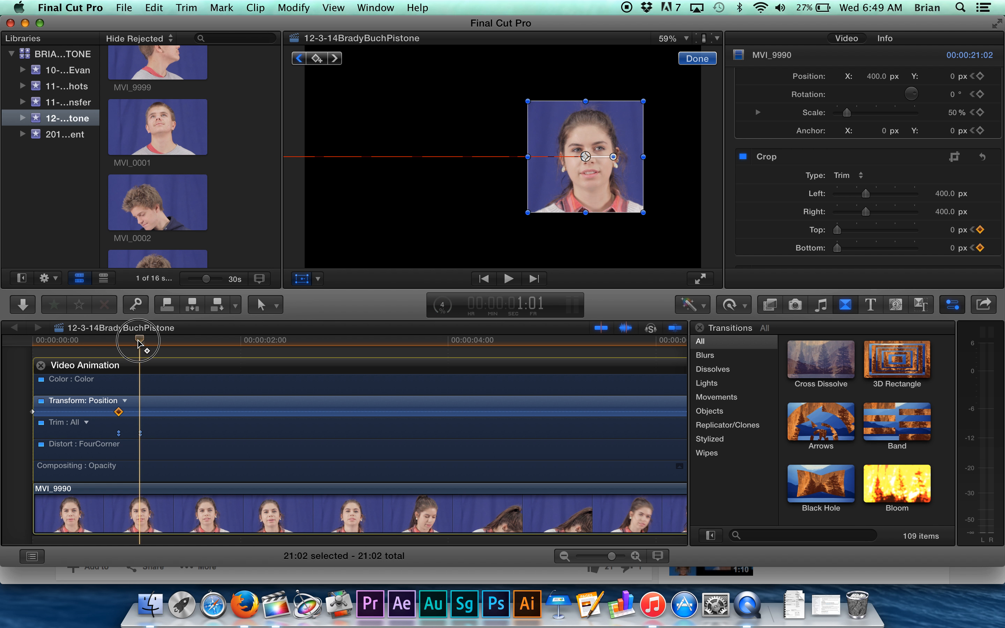
# Step frame by frame back to 16 frames and forward to 1:01 to check how the crop opens.
pyautogui.press('Left')
pyautogui.press('Left')
pyautogui.press('Left')
pyautogui.press('Left')
pyautogui.press('Left')
pyautogui.press('Left')
pyautogui.press('Left')
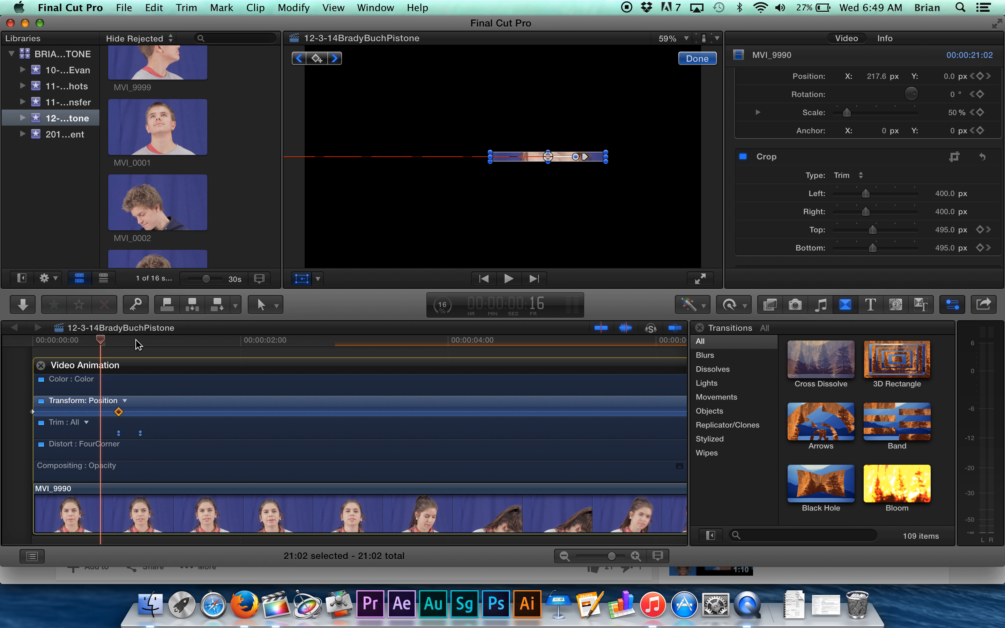
pyautogui.press('Right')
pyautogui.press('Right')
pyautogui.press('Right')
pyautogui.press('Right')
pyautogui.press('Right')
pyautogui.press('Right')
pyautogui.press('Right')
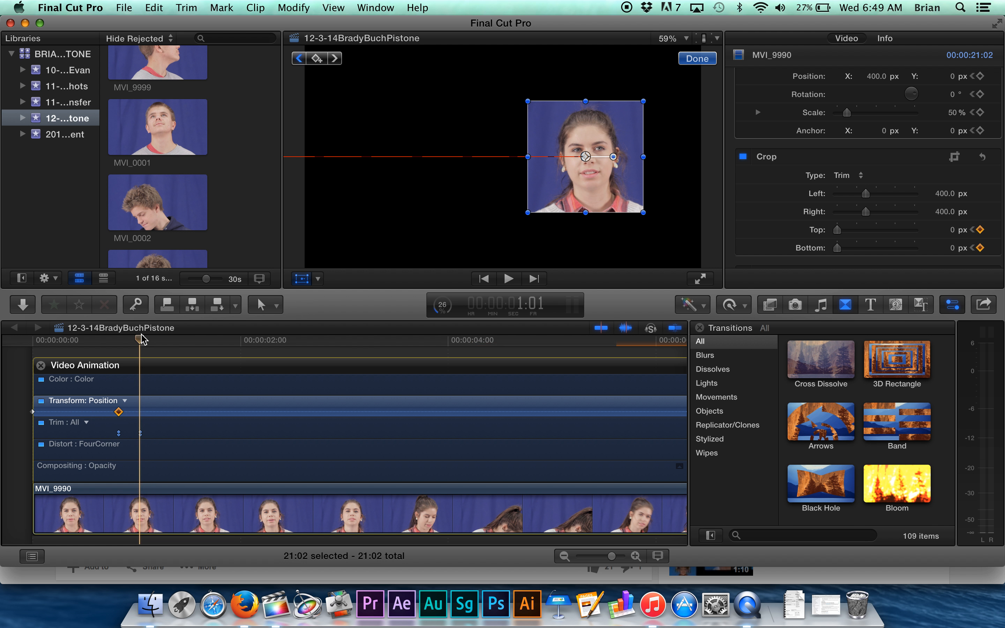
# Play the slide-in and crop opening from the start of the timeline to about 1:18.
pyautogui.moveTo(138, 351); pyautogui.dragTo(34, 339)
pyautogui.press('space')
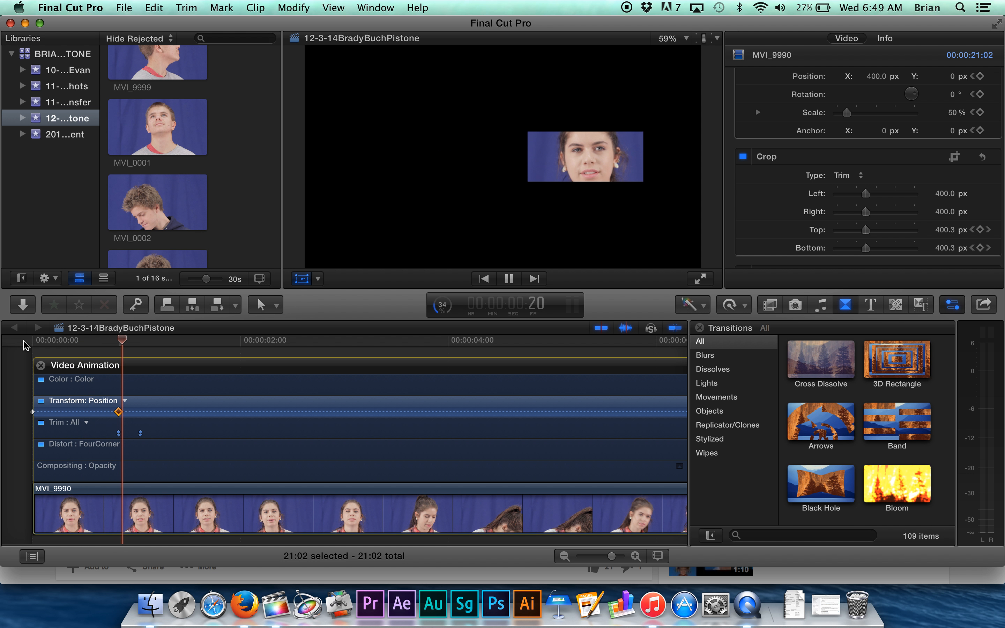
pyautogui.press('space')
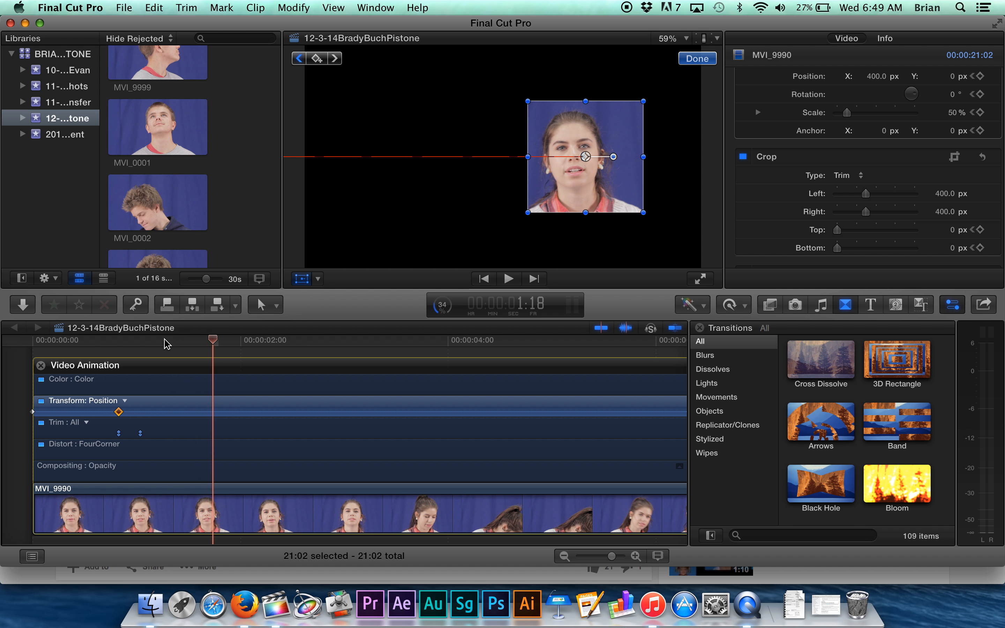
# Return the playhead to 20 frames and look through the Stylize, Looks and Light video effects, previewing Intro Flashes on the clip.
pyautogui.moveTo(213, 342); pyautogui.dragTo(122, 345)
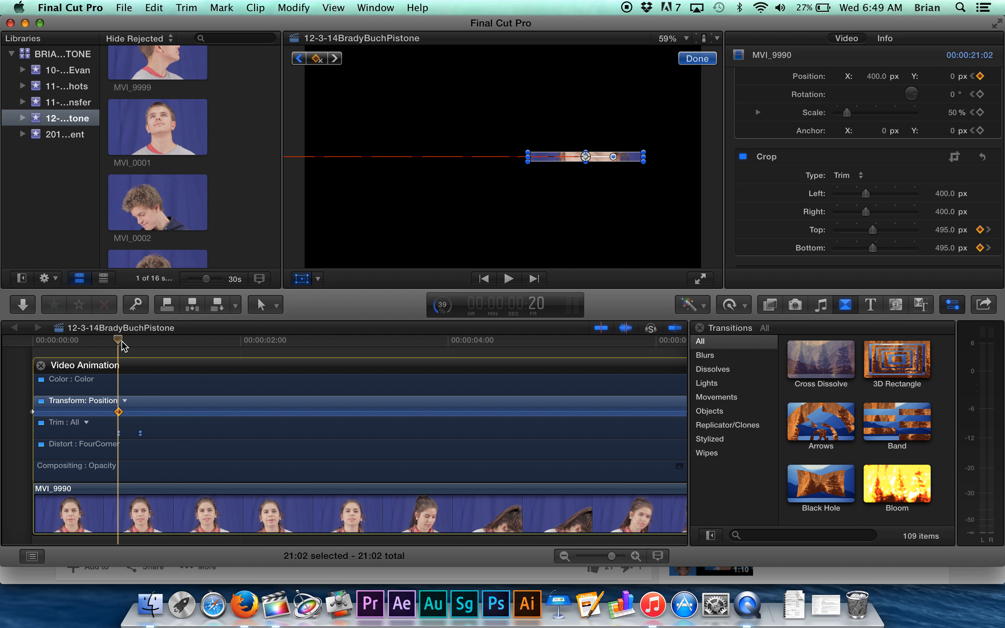
pyautogui.click(710, 354)
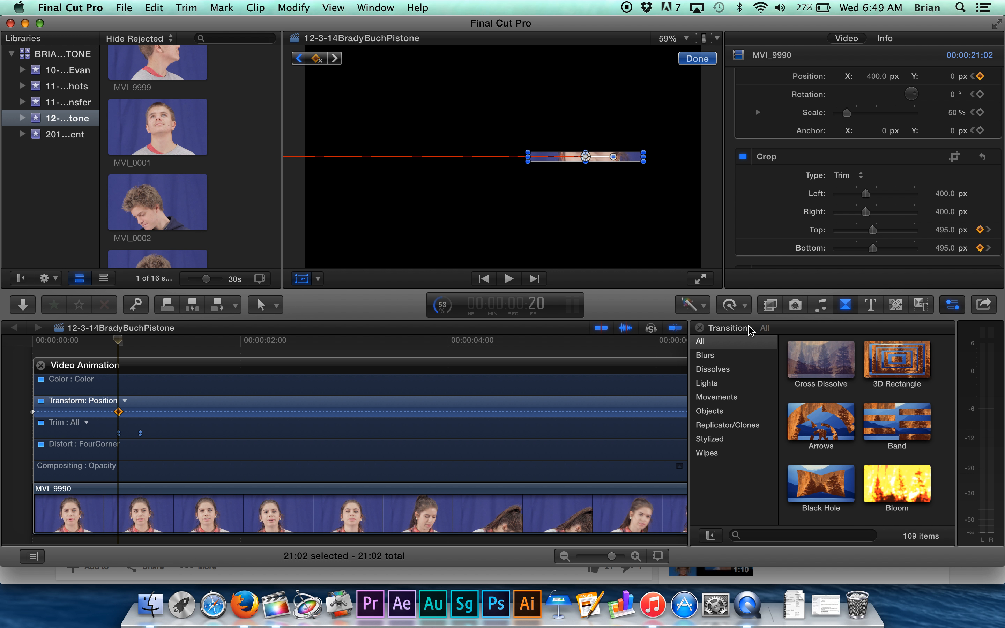
pyautogui.click(772, 308)
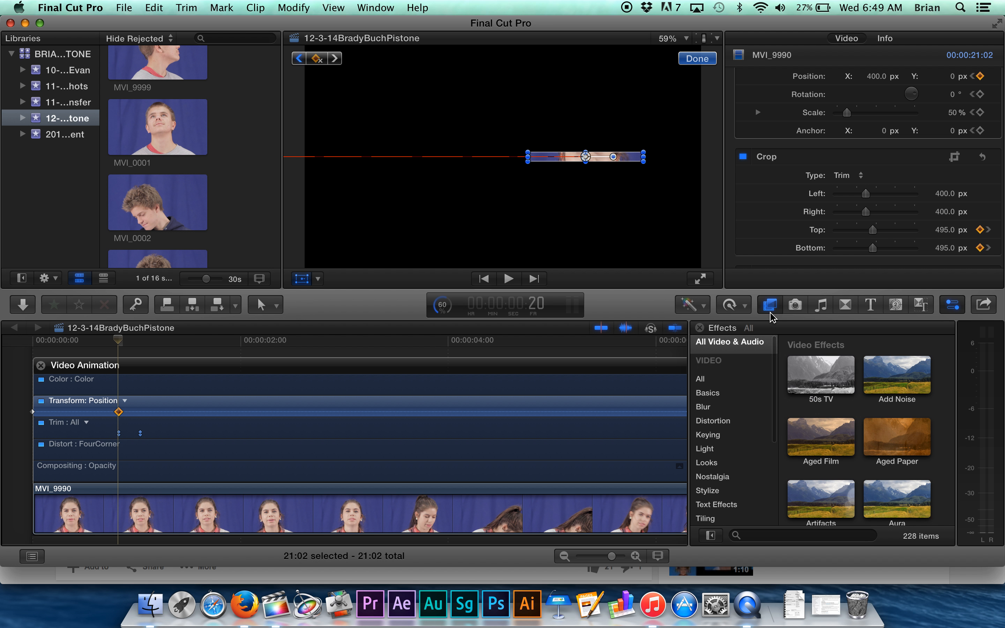
pyautogui.scroll(-2, 724, 397)
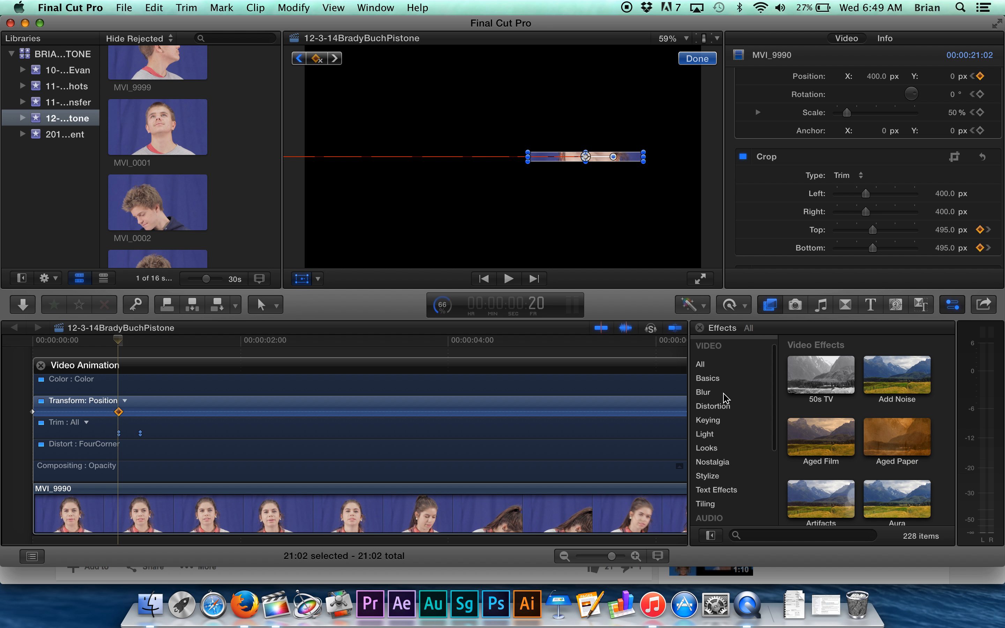
pyautogui.scroll(-5, 723, 412)
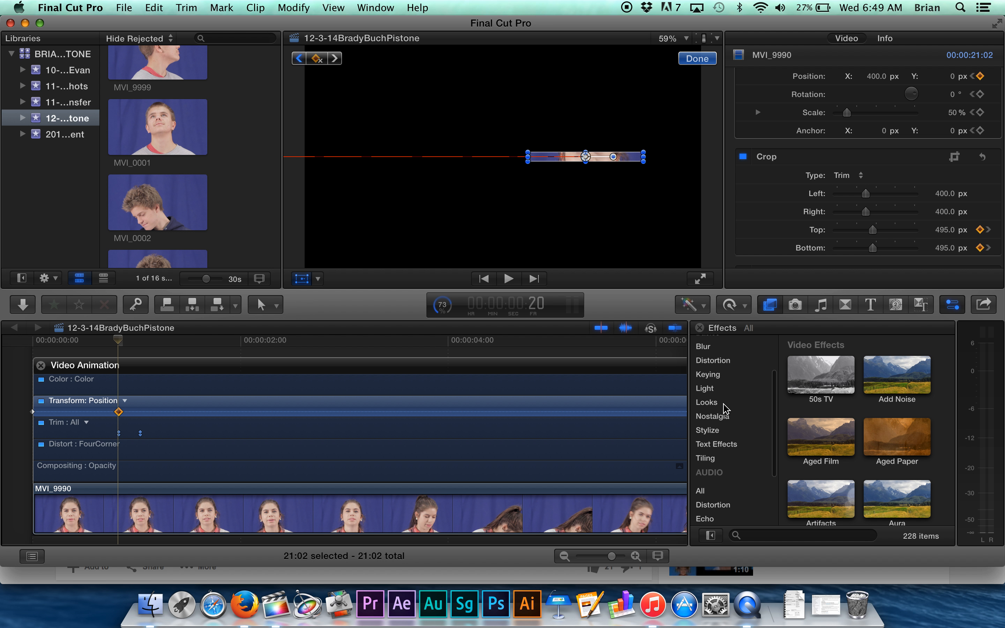
pyautogui.click(715, 431)
pyautogui.scroll(3, 726, 420)
pyautogui.click(715, 428)
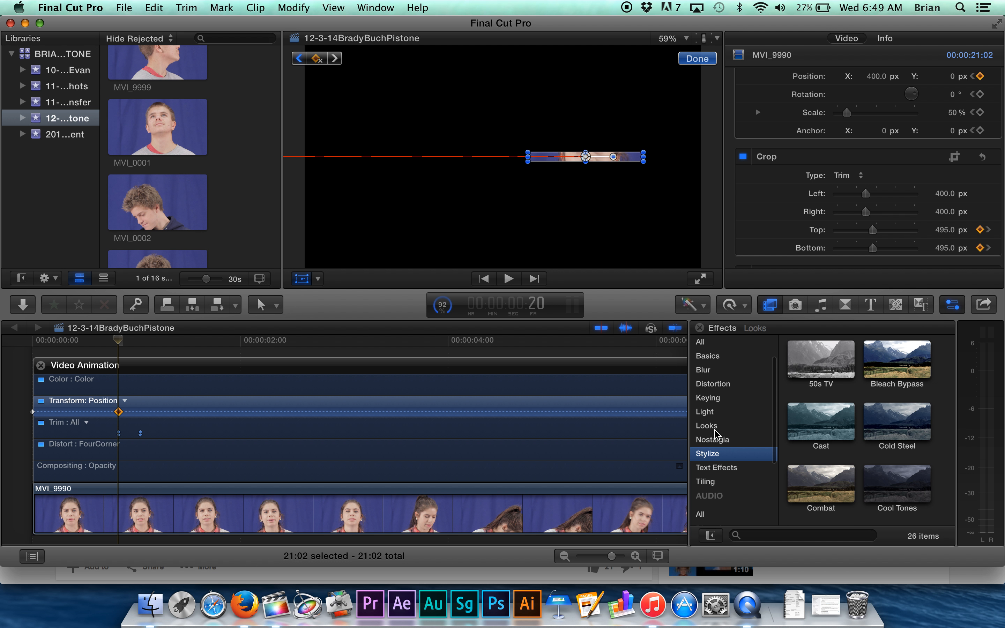
pyautogui.click(712, 413)
pyautogui.scroll(-5, 836, 395)
pyautogui.scroll(-3, 836, 395)
pyautogui.scroll(3, 837, 395)
pyautogui.click(837, 395)
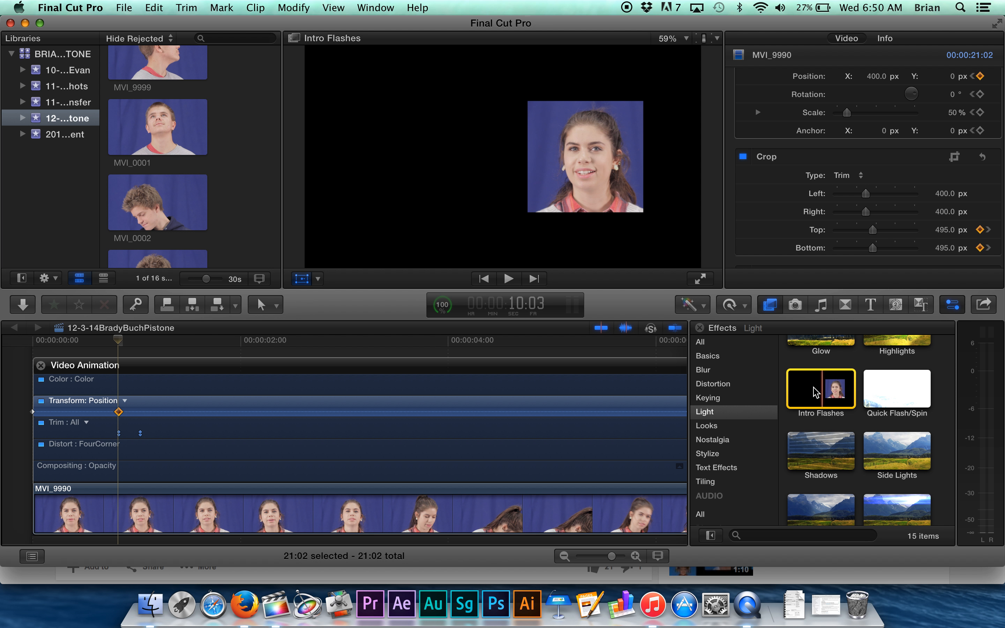
# Look through the Keying and Basics video effects for one that suits the narrow cropped strip.
pyautogui.click(720, 399)
pyautogui.scroll(1, 716, 390)
pyautogui.scroll(2, 715, 387)
pyautogui.click(712, 392)
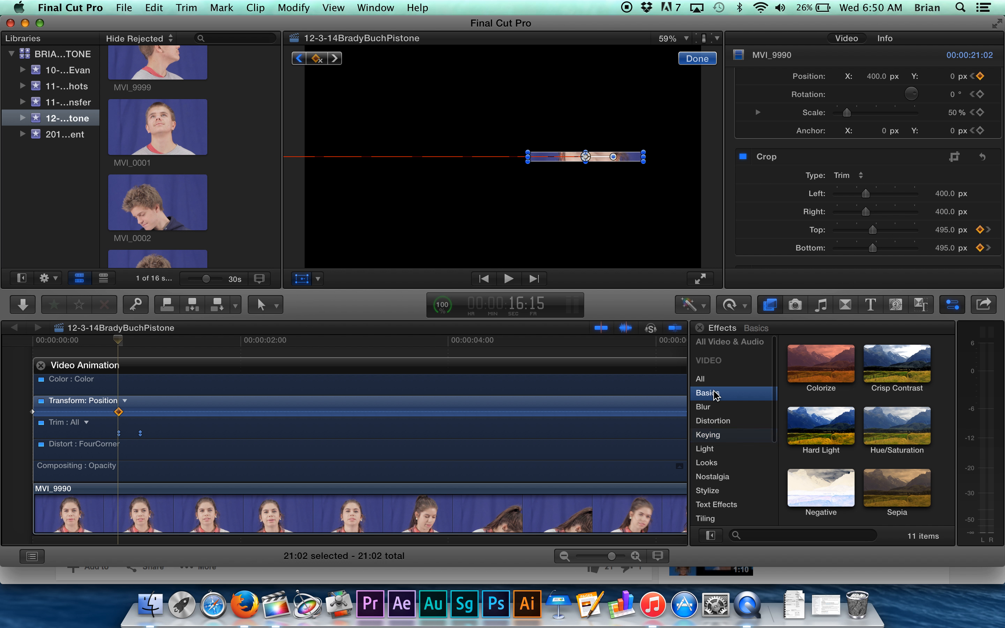
pyautogui.scroll(-3, 824, 401)
pyautogui.scroll(-3, 824, 400)
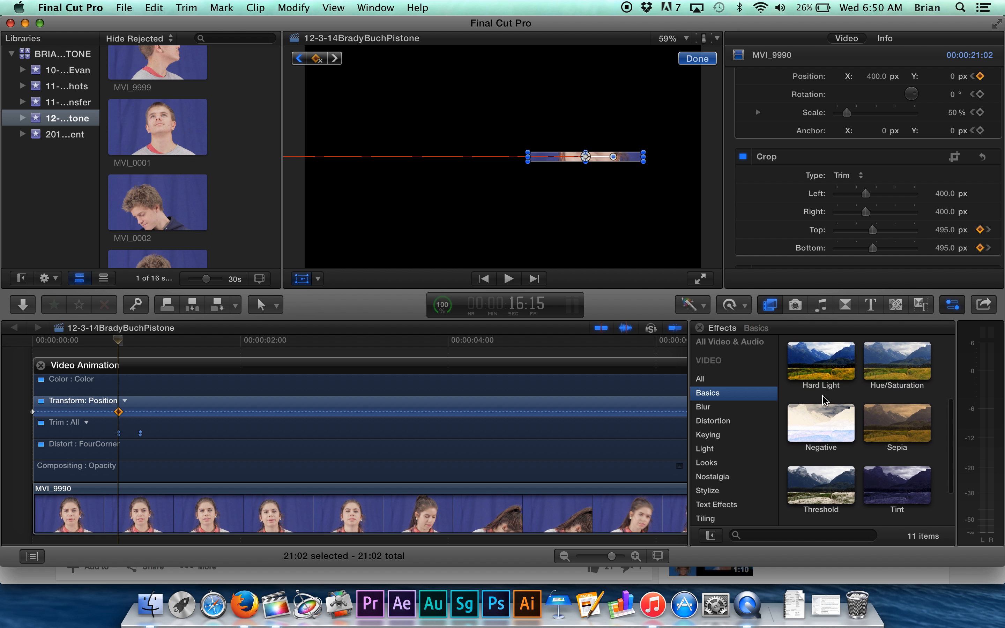
pyautogui.scroll(5, 824, 400)
pyautogui.scroll(2, 824, 401)
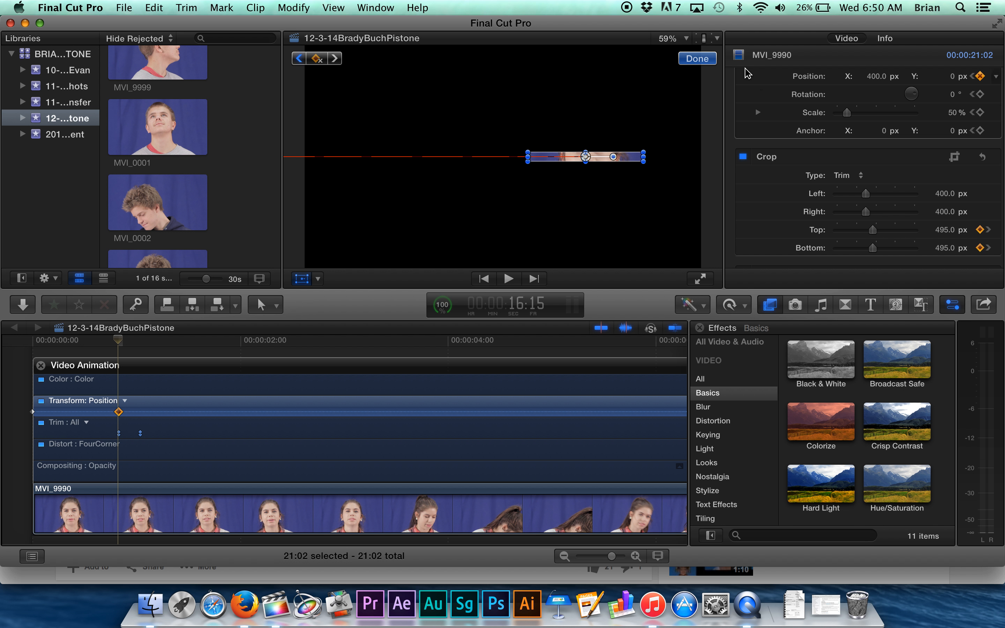
# Examine the MVI_9990 clip's Correction 1 exposure controls and colour presets, and its remaining video settings down to Compositing.
pyautogui.click(138, 514)
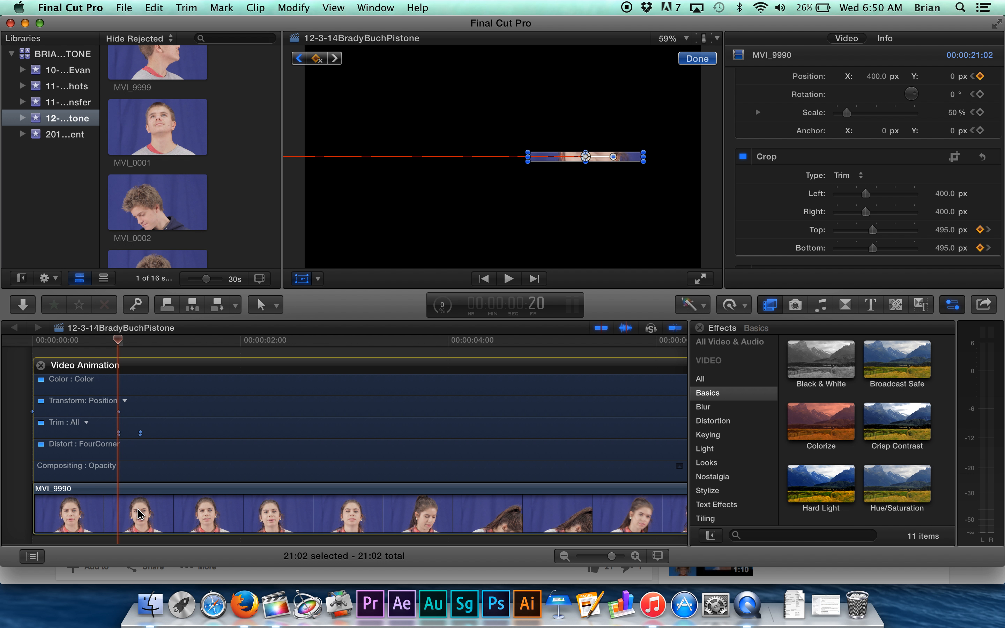
pyautogui.scroll(8, 853, 120)
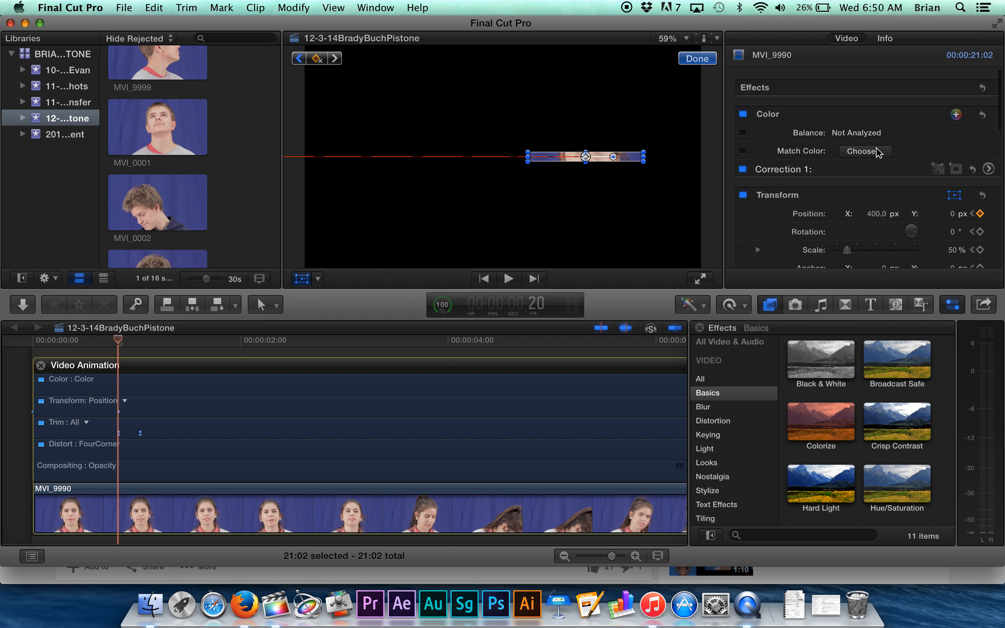
pyautogui.click(988, 170)
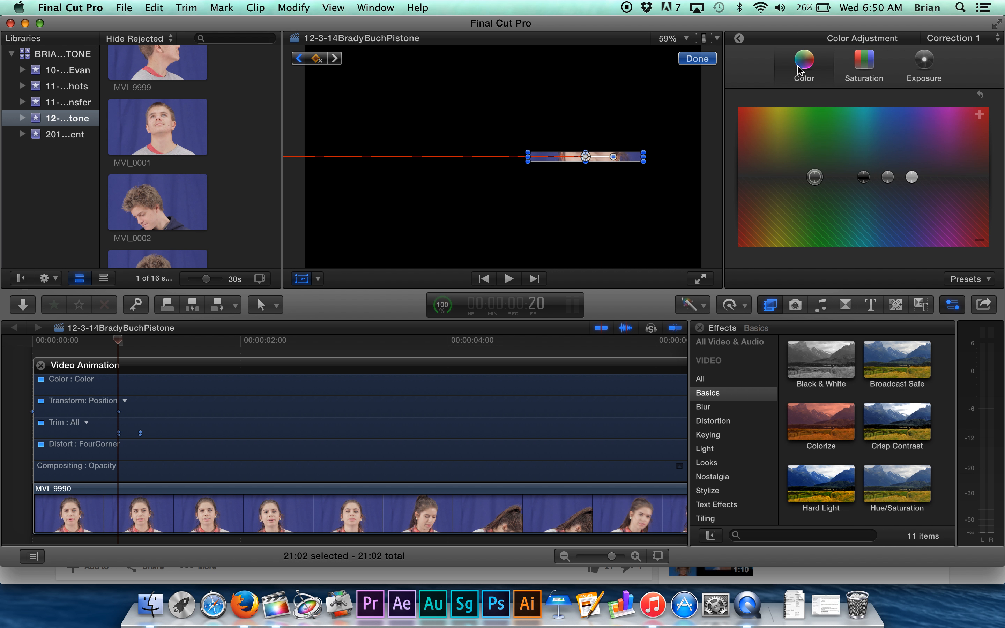
pyautogui.click(926, 66)
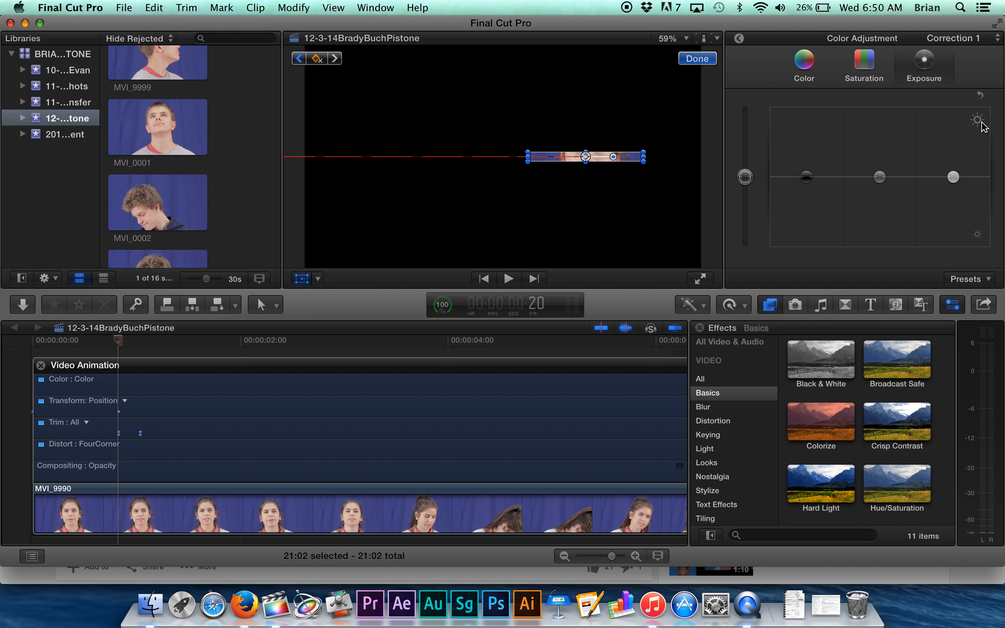
pyautogui.click(984, 277)
pyautogui.click(999, 258)
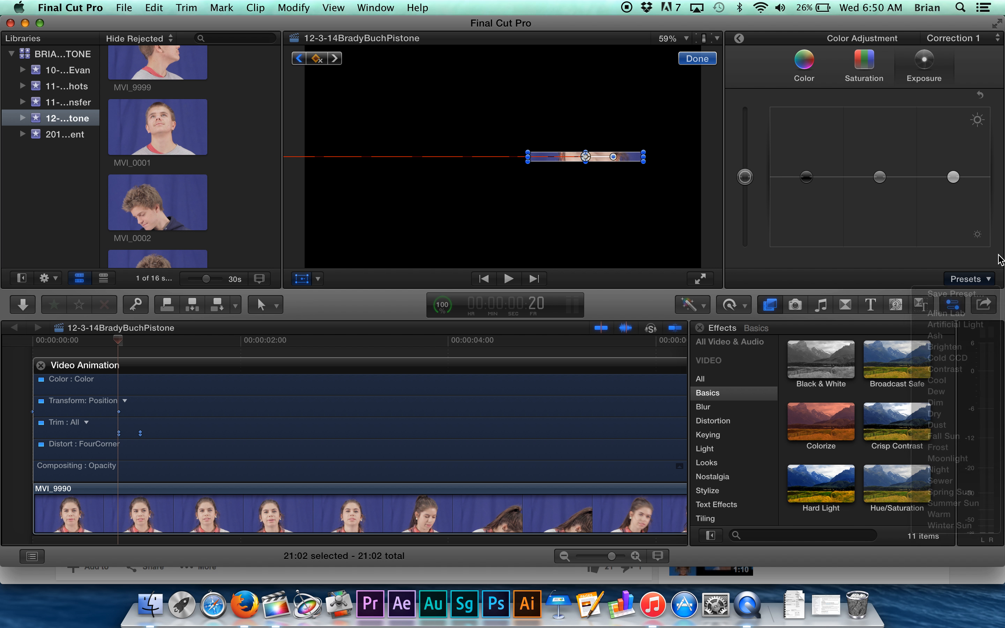
pyautogui.click(740, 39)
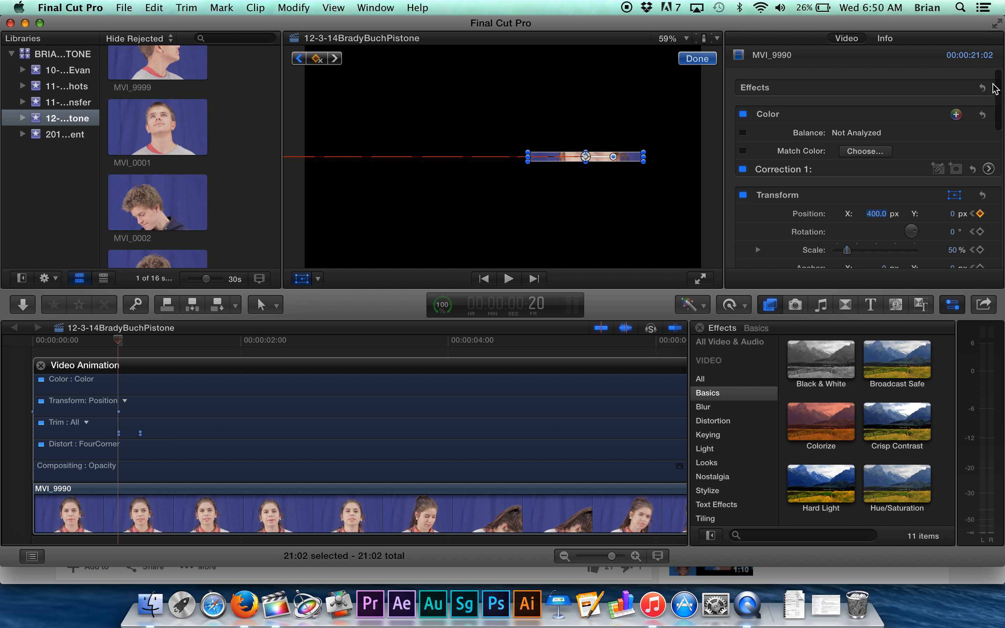
pyautogui.scroll(-10, 913, 95)
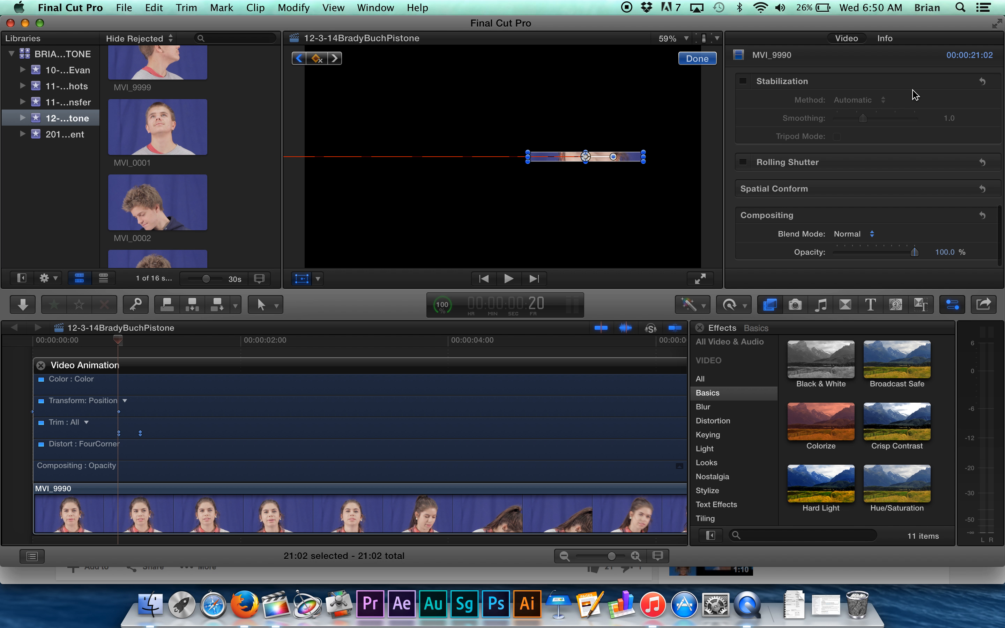
pyautogui.scroll(3, 913, 94)
pyautogui.scroll(5, 913, 95)
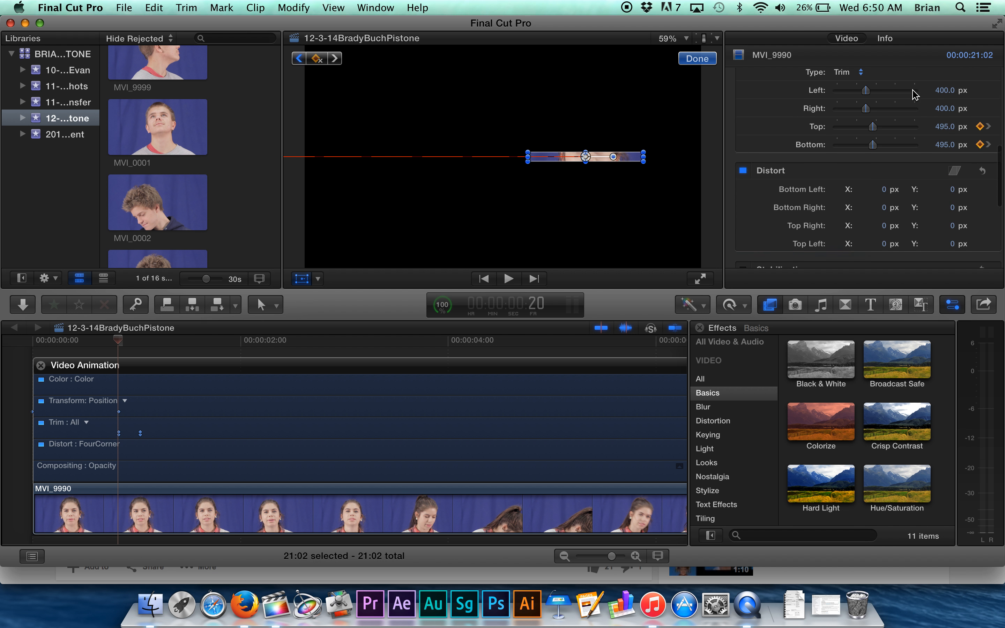
pyautogui.scroll(-1, 818, 420)
# Look through the Basics, Stylize, Text Effects and Tiling video effects for one that whitens the cropped strip.
pyautogui.scroll(-5, 818, 420)
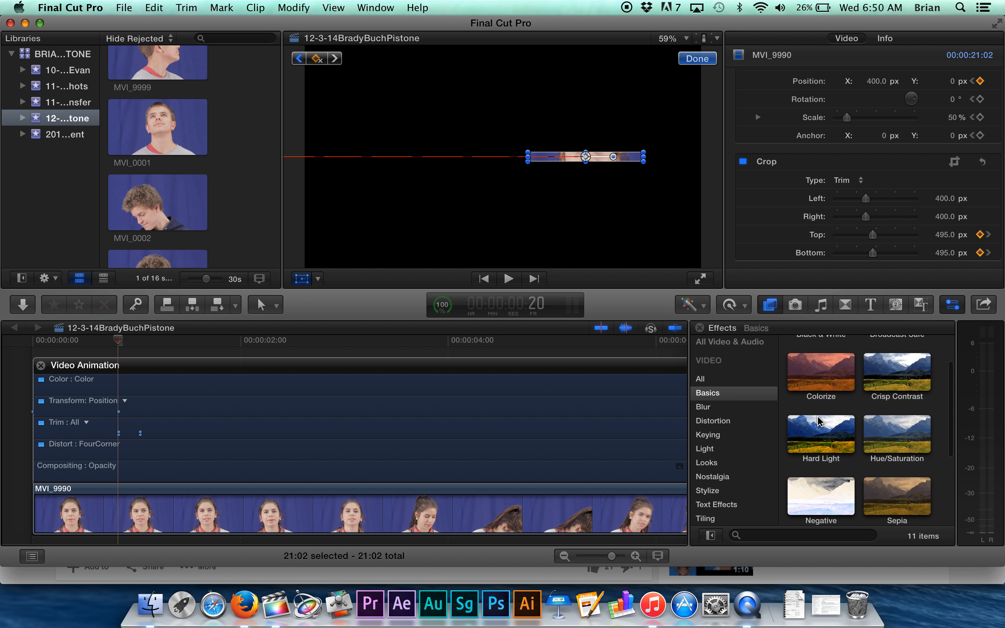
pyautogui.scroll(-2, 817, 448)
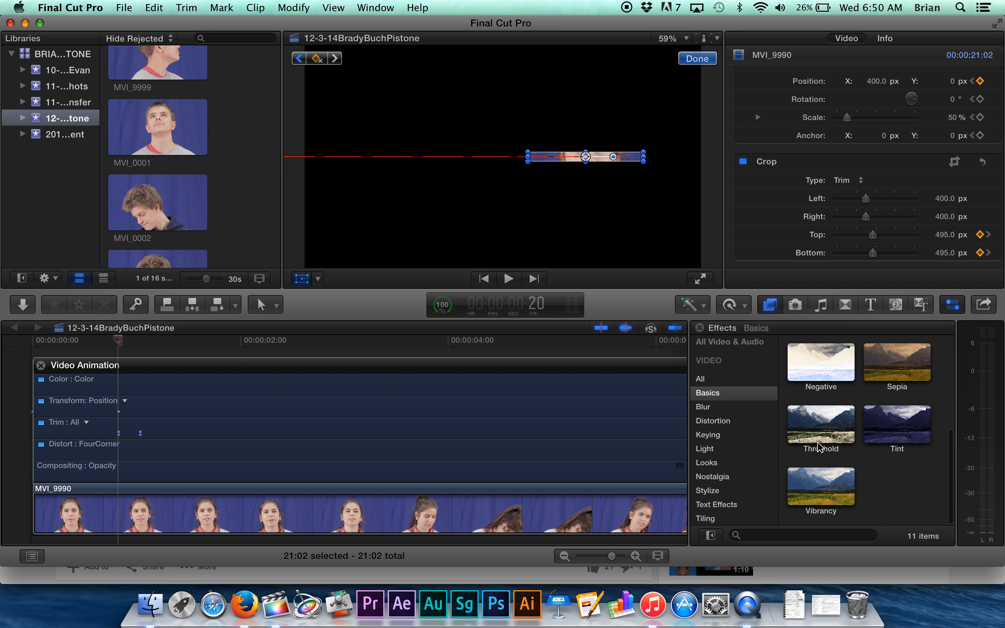
pyautogui.scroll(-2, 756, 430)
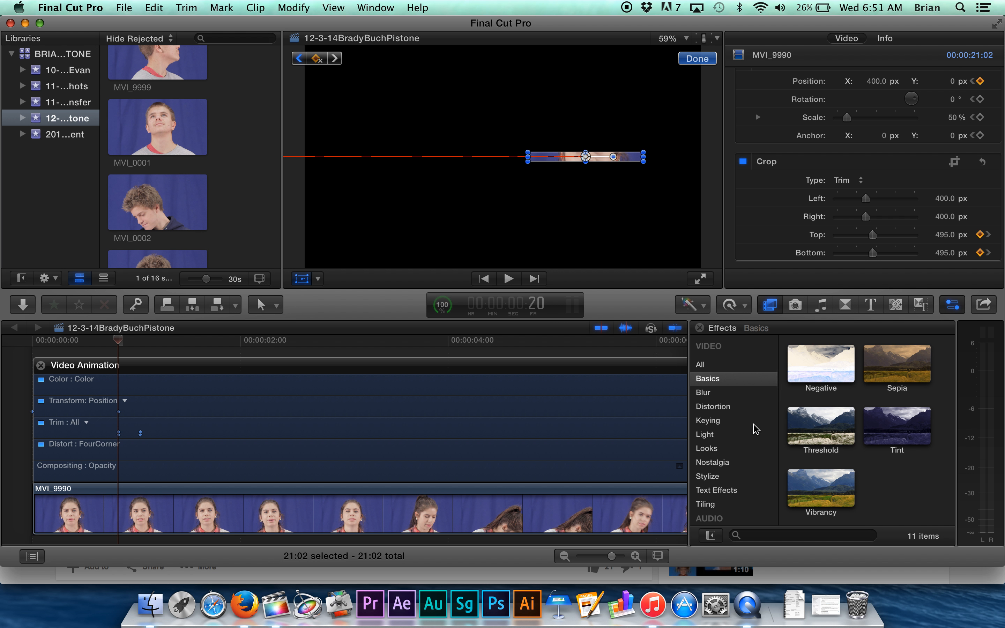
pyautogui.scroll(-1, 740, 400)
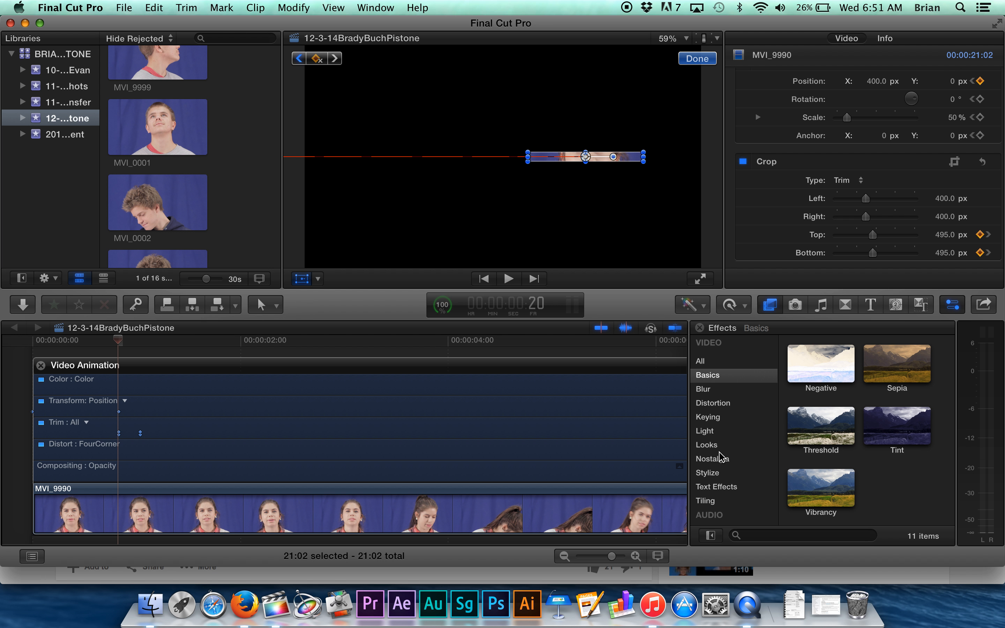
pyautogui.scroll(-1, 720, 457)
pyautogui.click(716, 467)
pyautogui.scroll(-5, 859, 378)
pyautogui.scroll(-5, 858, 377)
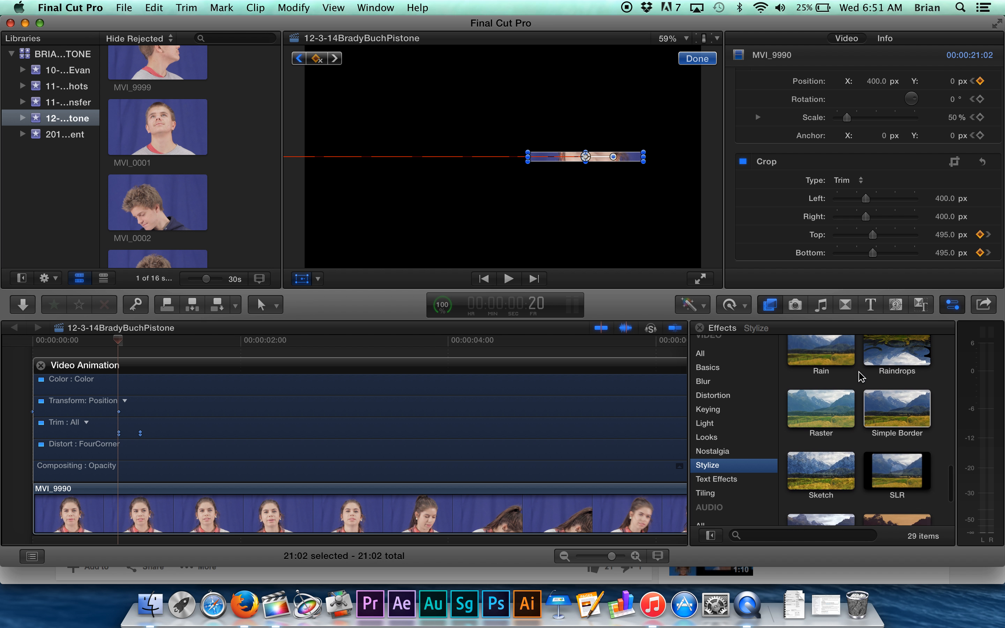
pyautogui.click(749, 481)
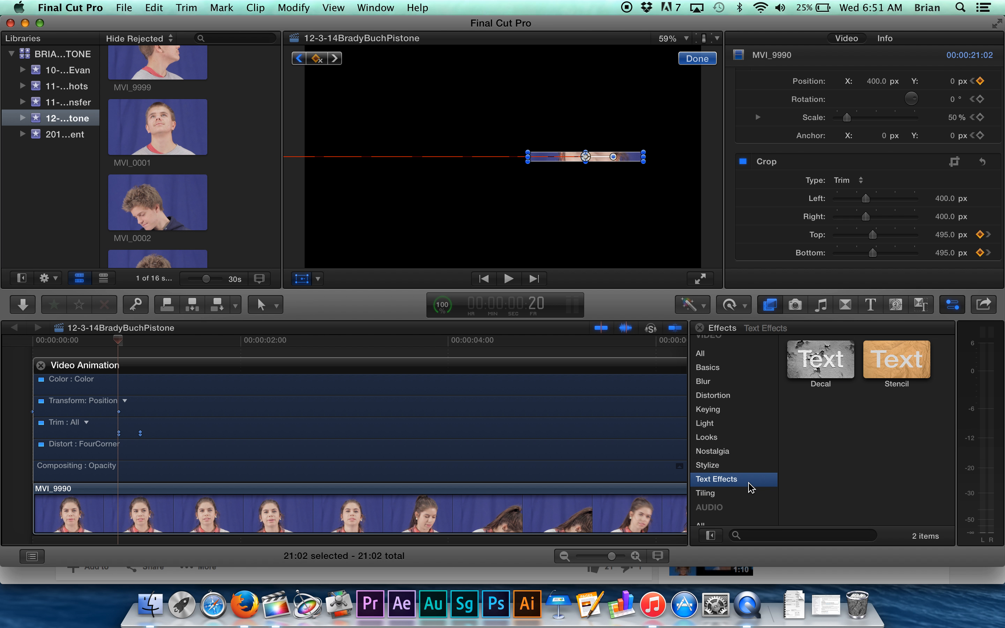
pyautogui.click(722, 494)
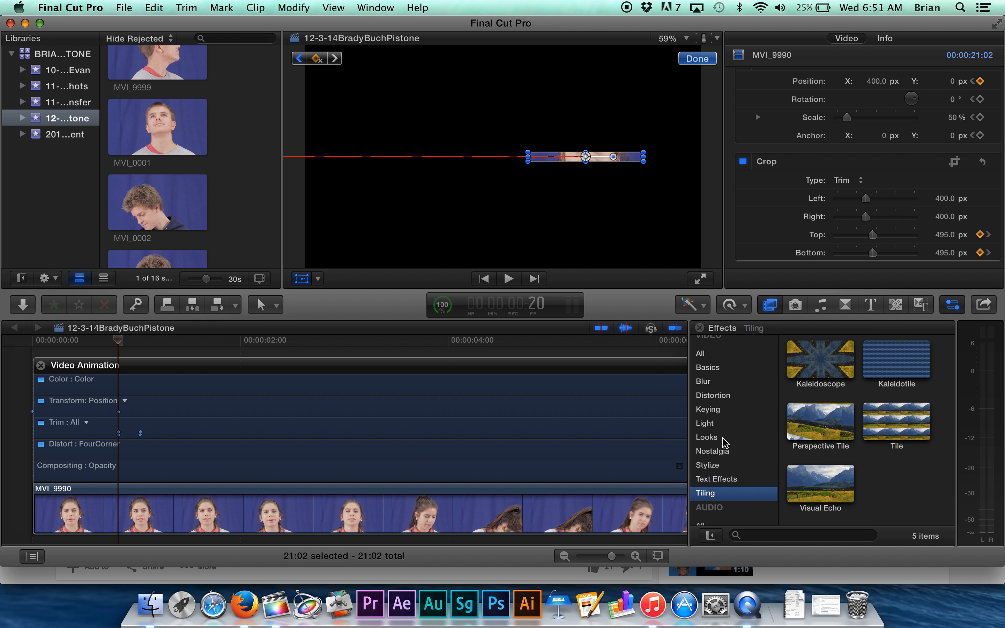
# Look through the Looks, Keying, Light, Distortion and Blur video effects for a suitable one.
pyautogui.click(721, 436)
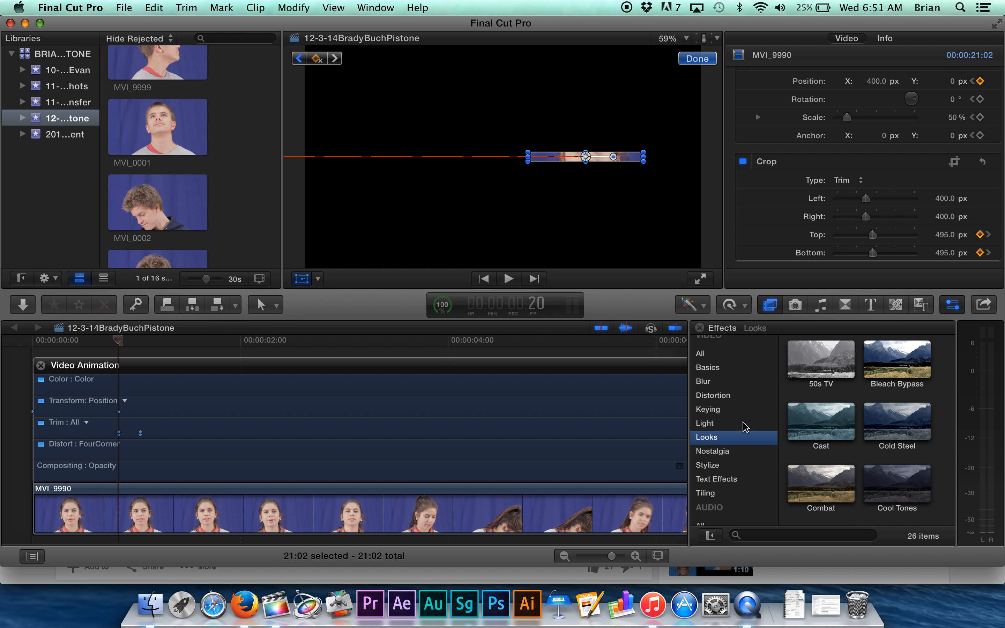
pyautogui.scroll(-10, 826, 409)
pyautogui.scroll(-5, 826, 409)
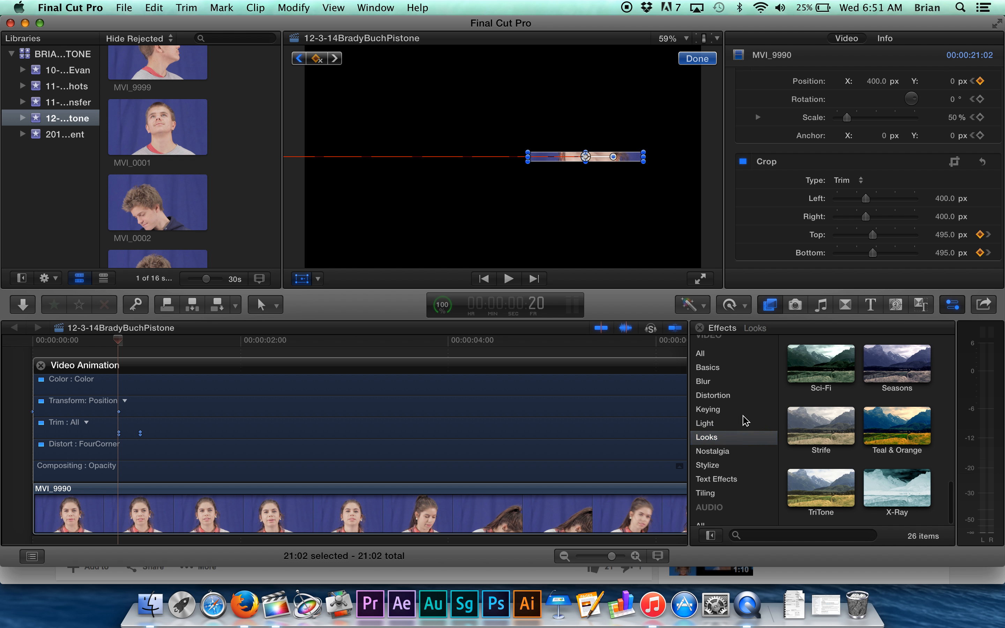
pyautogui.click(743, 421)
pyautogui.click(734, 409)
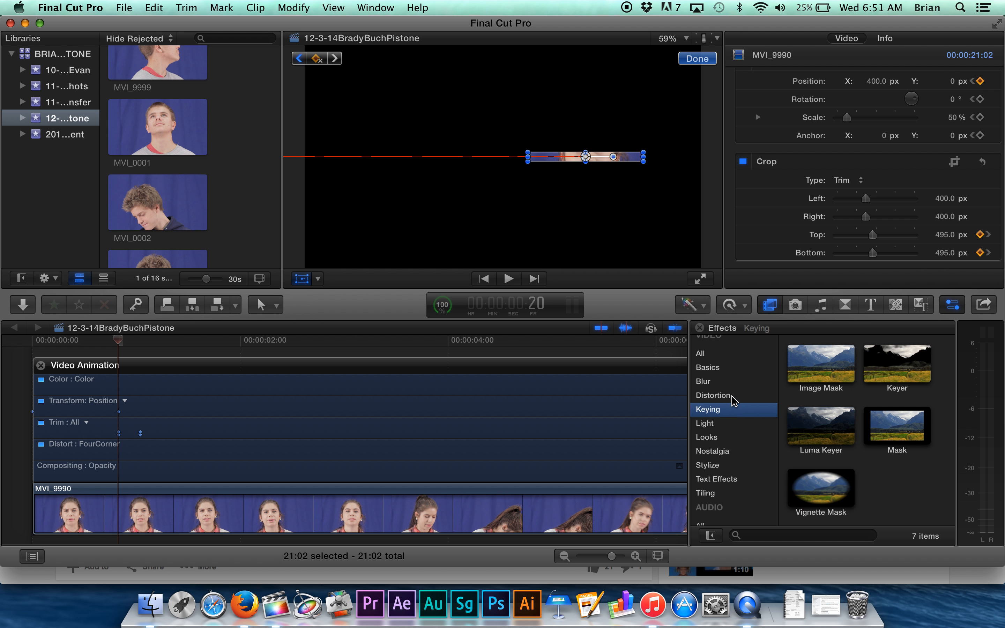
pyautogui.click(722, 423)
pyautogui.scroll(-3, 858, 436)
pyautogui.scroll(-5, 858, 436)
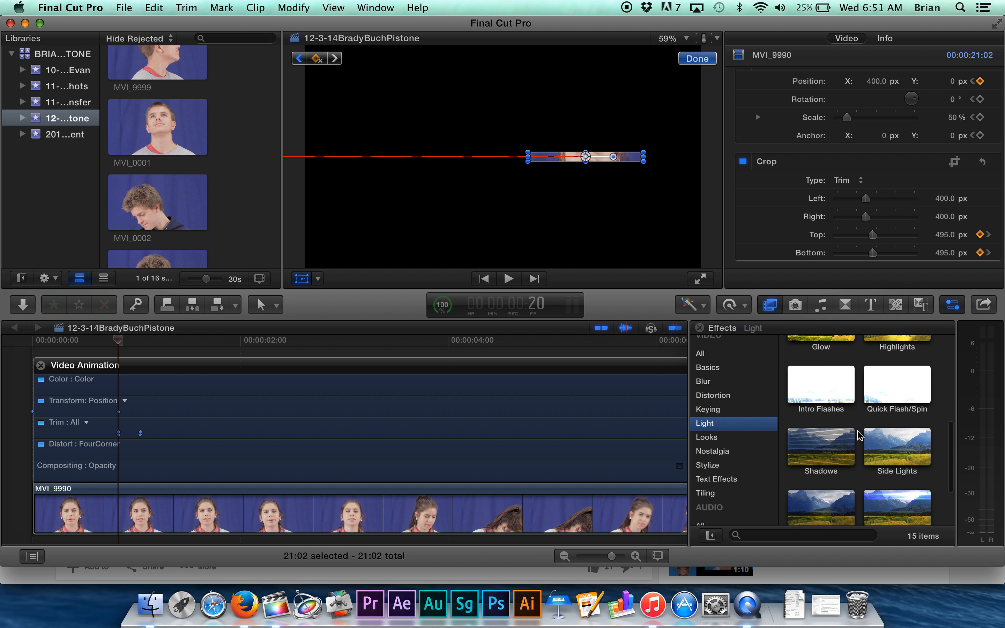
pyautogui.scroll(-1, 858, 436)
pyautogui.scroll(8, 858, 435)
pyautogui.click(705, 395)
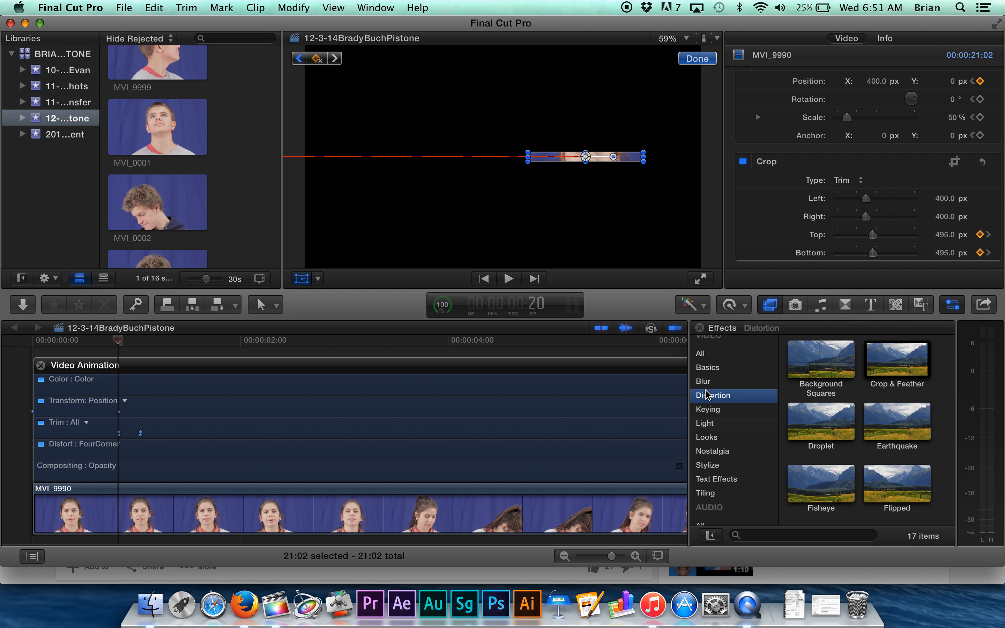
pyautogui.click(714, 383)
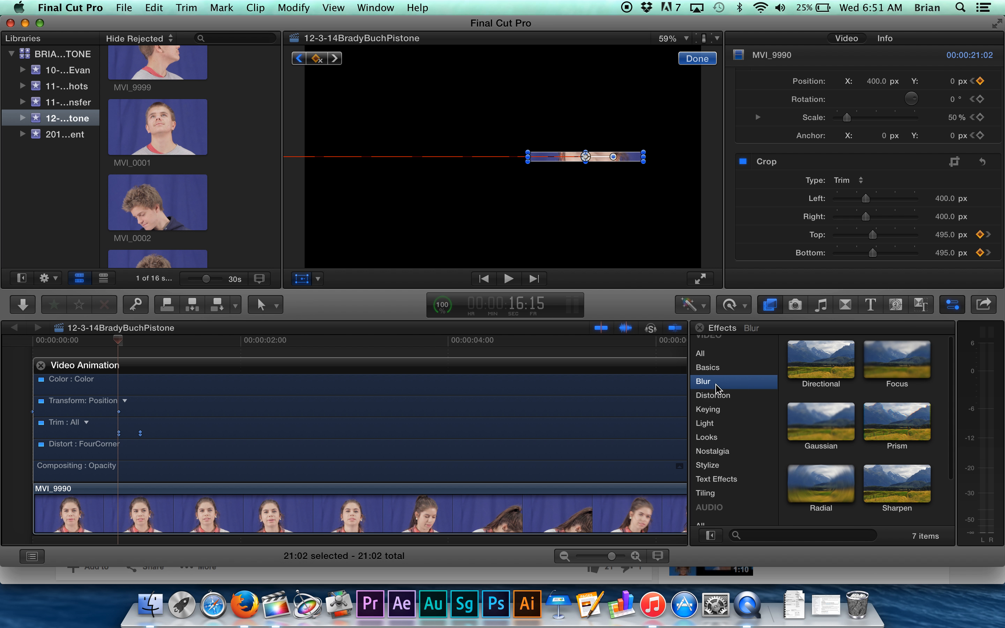
# Apply the Black & White effect from the Basics category to the MVI_9990 clip.
pyautogui.click(712, 371)
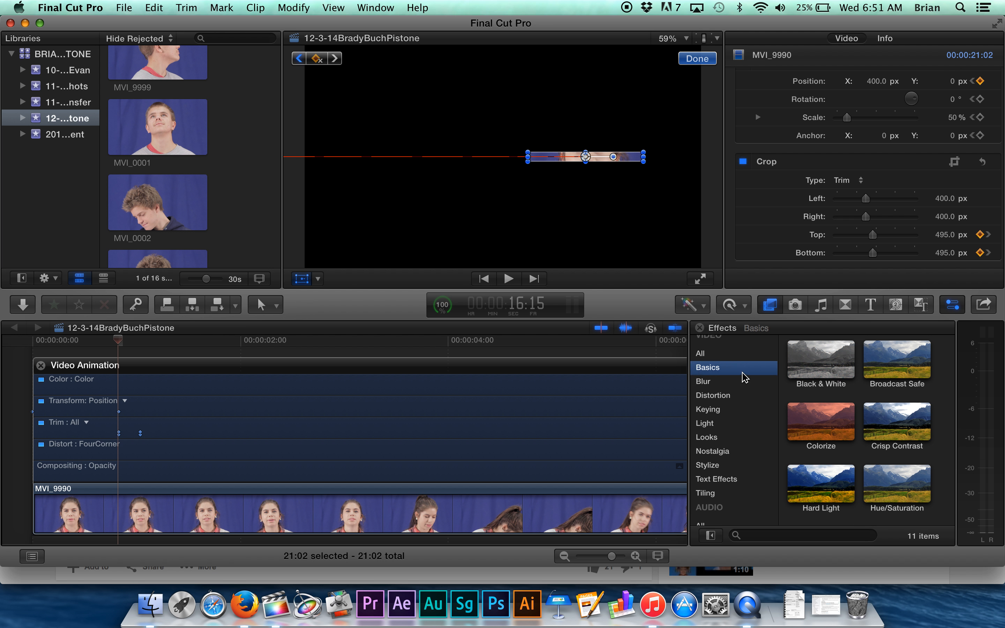
pyautogui.scroll(-8, 826, 413)
pyautogui.scroll(8, 832, 374)
pyautogui.click(831, 363)
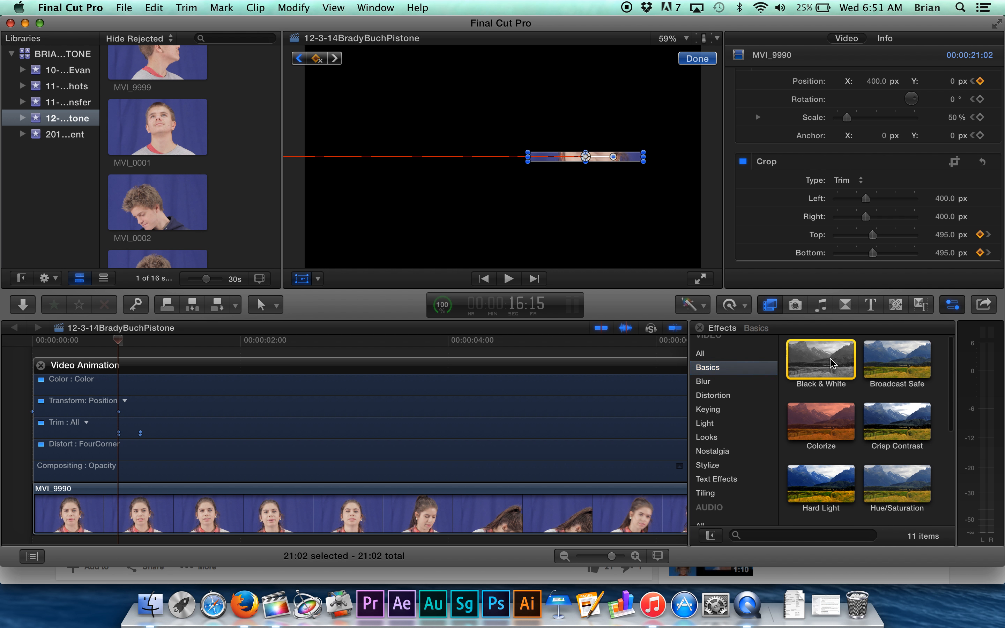
pyautogui.moveTo(832, 364); pyautogui.dragTo(583, 496)
# Set the Black & White effect's color to near white and expand its red, green and blue values.
pyautogui.scroll(4, 758, 202)
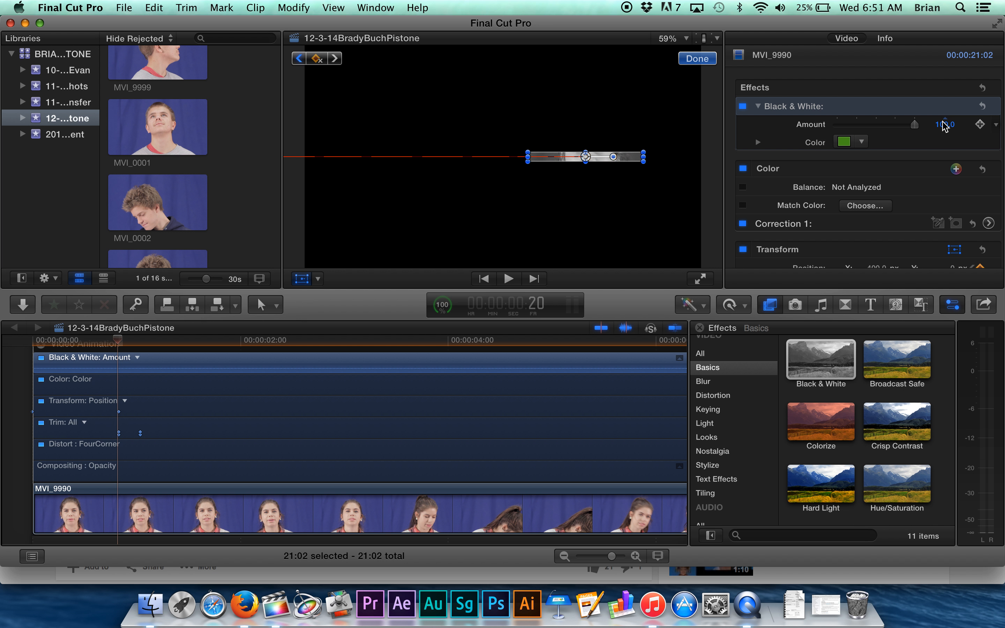
pyautogui.click(863, 141)
pyautogui.moveTo(861, 159); pyautogui.dragTo(825, 157)
pyautogui.click(825, 160)
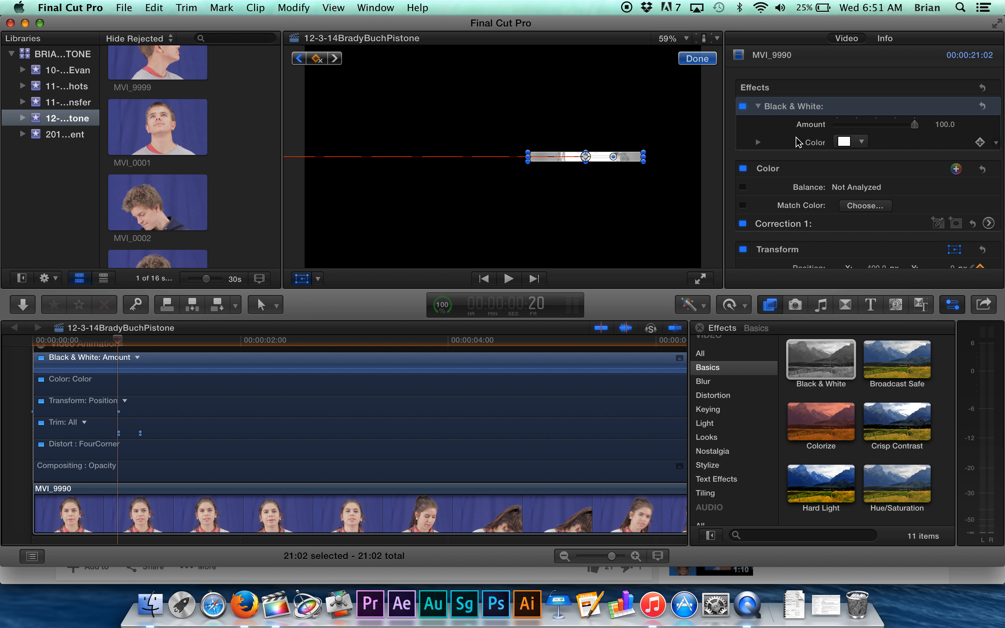
pyautogui.click(758, 143)
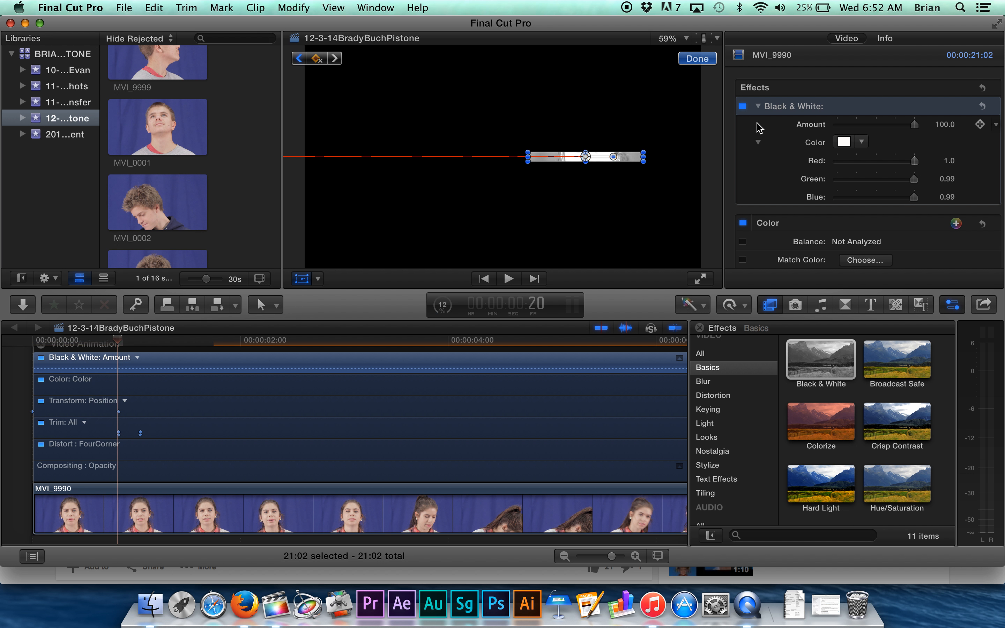
# Look through the rest of the Basics effects and the Blur, Distortion and Keying categories for a second effect.
pyautogui.scroll(-4, 853, 394)
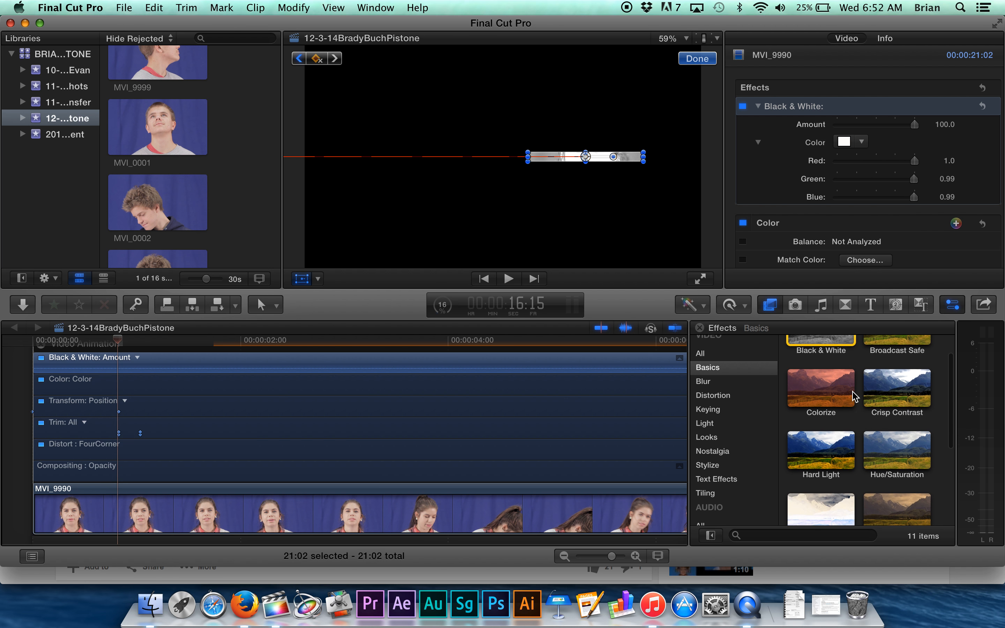
pyautogui.scroll(-5, 853, 395)
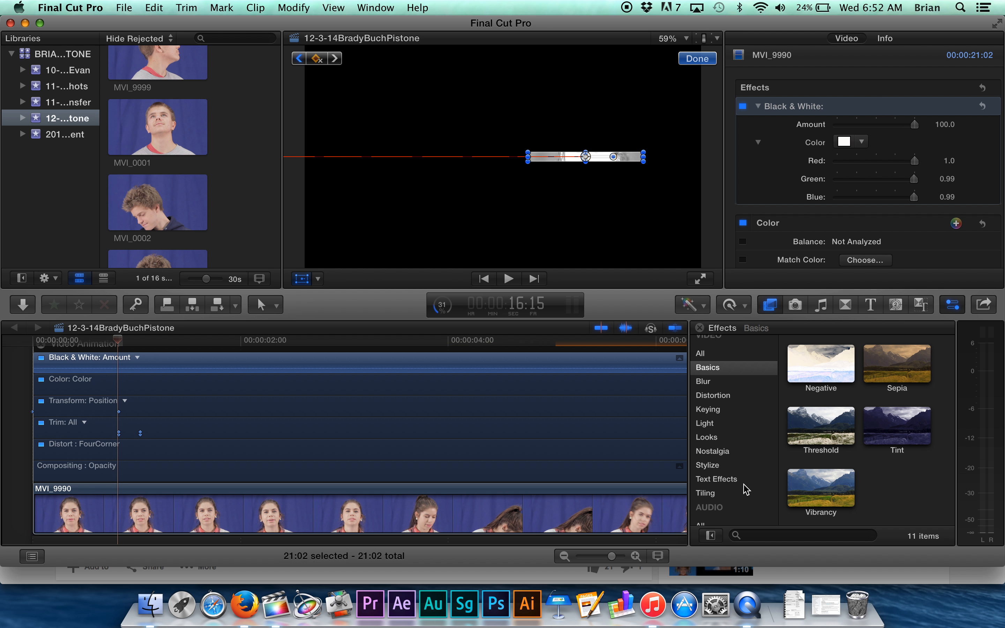
pyautogui.scroll(-5, 730, 395)
pyautogui.scroll(4, 731, 395)
pyautogui.scroll(2, 730, 395)
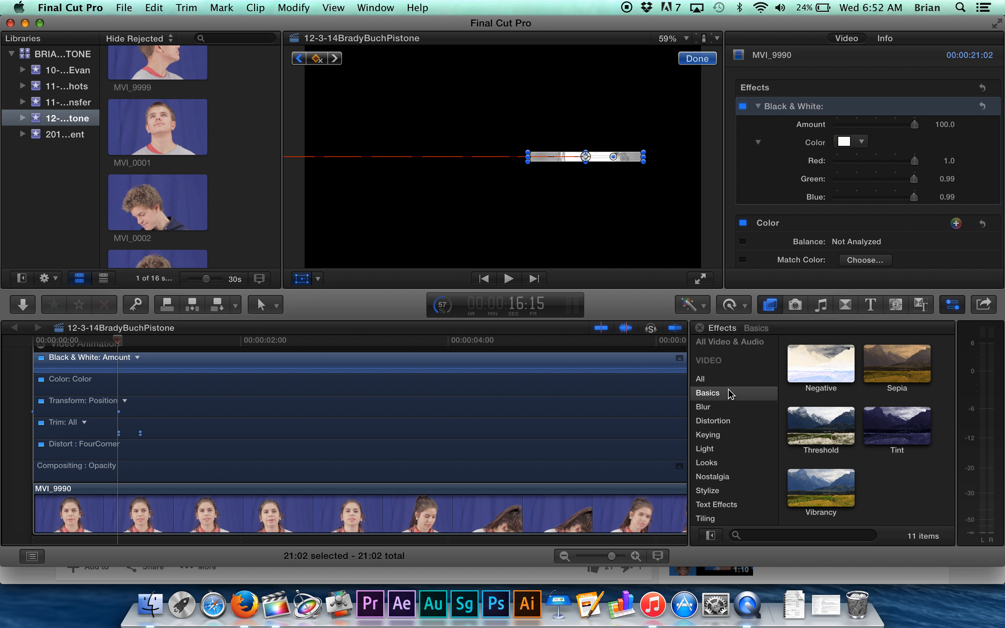
pyautogui.scroll(-1, 732, 441)
pyautogui.click(718, 404)
pyautogui.click(718, 420)
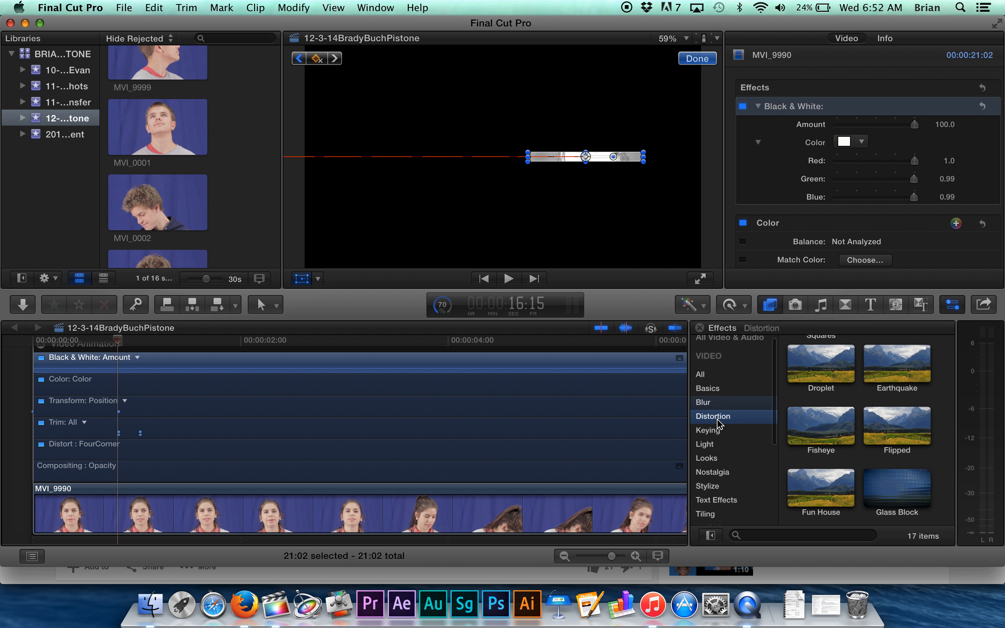
pyautogui.click(719, 431)
# Apply the Intro Flashes effect from the Light category to the MVI_9990 clip and check it for adjustable settings.
pyautogui.click(719, 447)
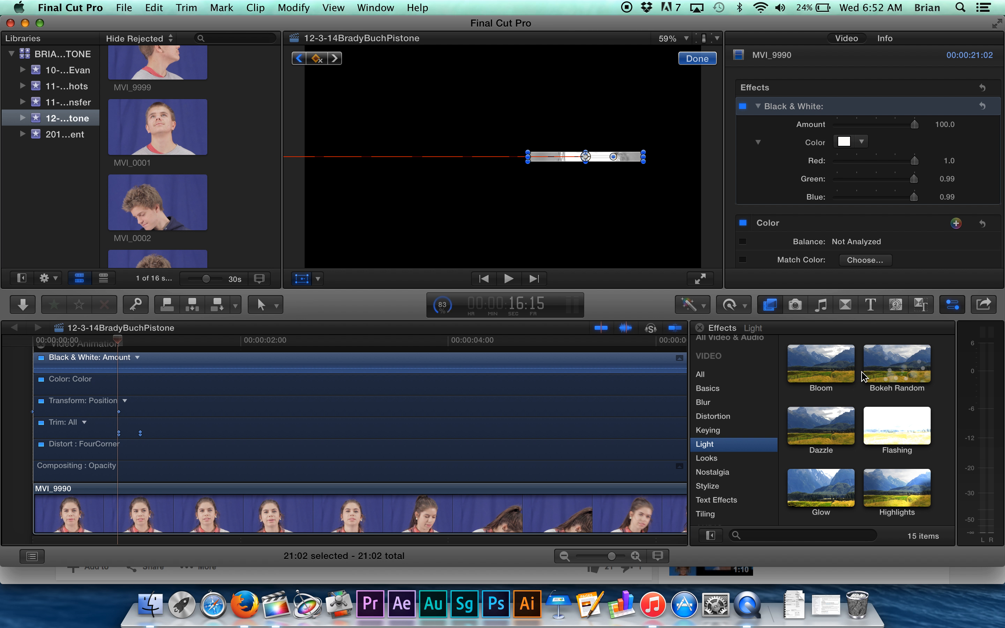
pyautogui.scroll(-3, 863, 375)
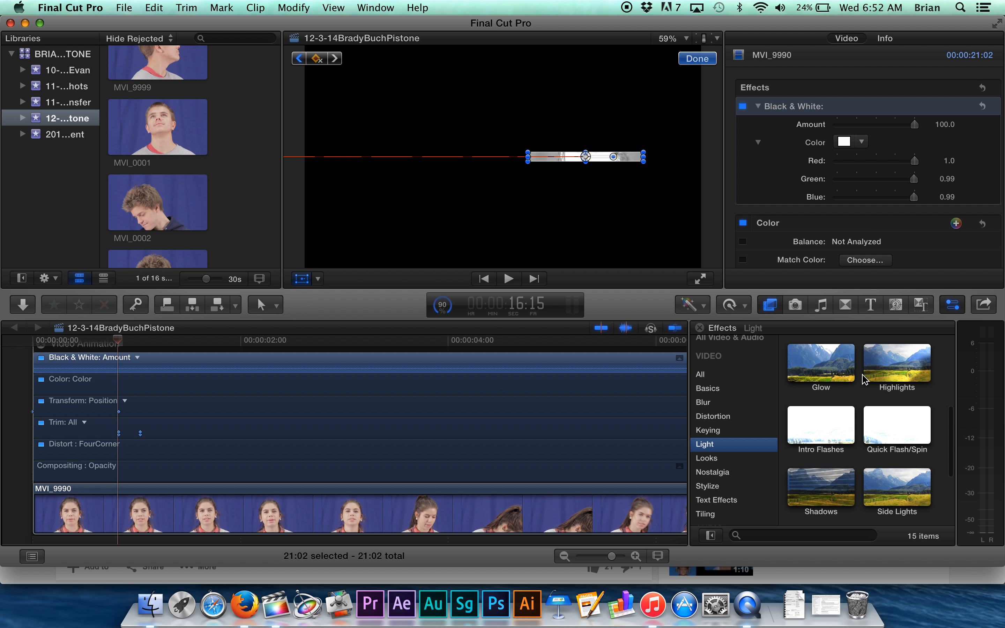
pyautogui.moveTo(833, 423); pyautogui.dragTo(638, 510)
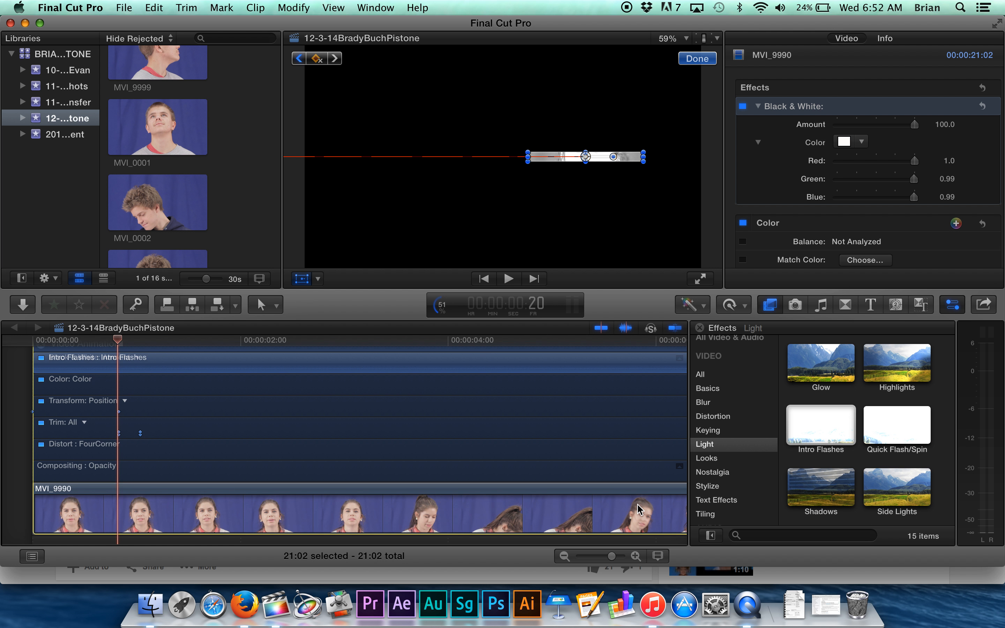
pyautogui.scroll(-3, 785, 162)
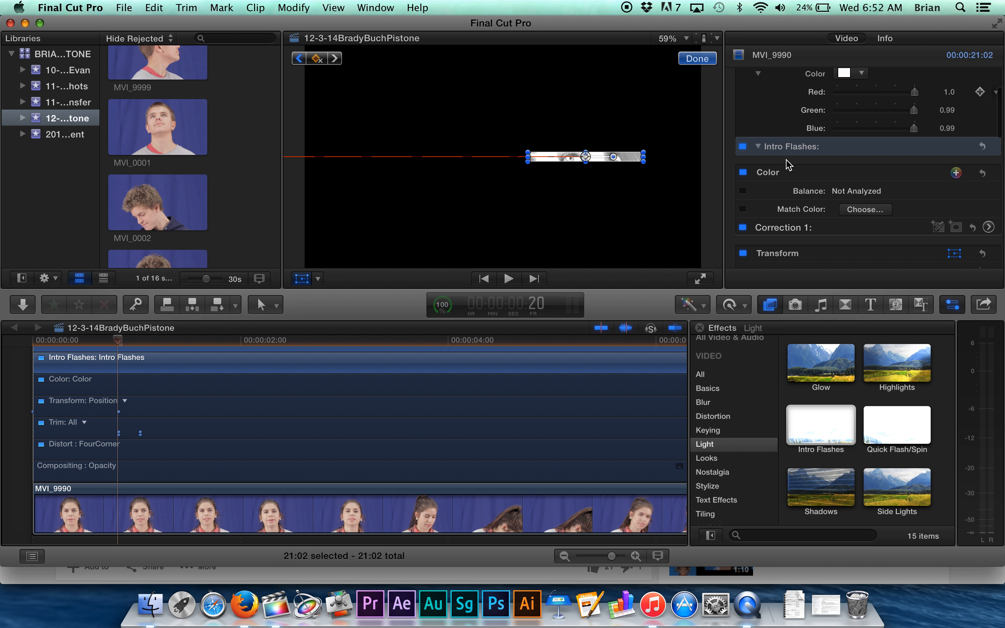
pyautogui.scroll(2, 786, 164)
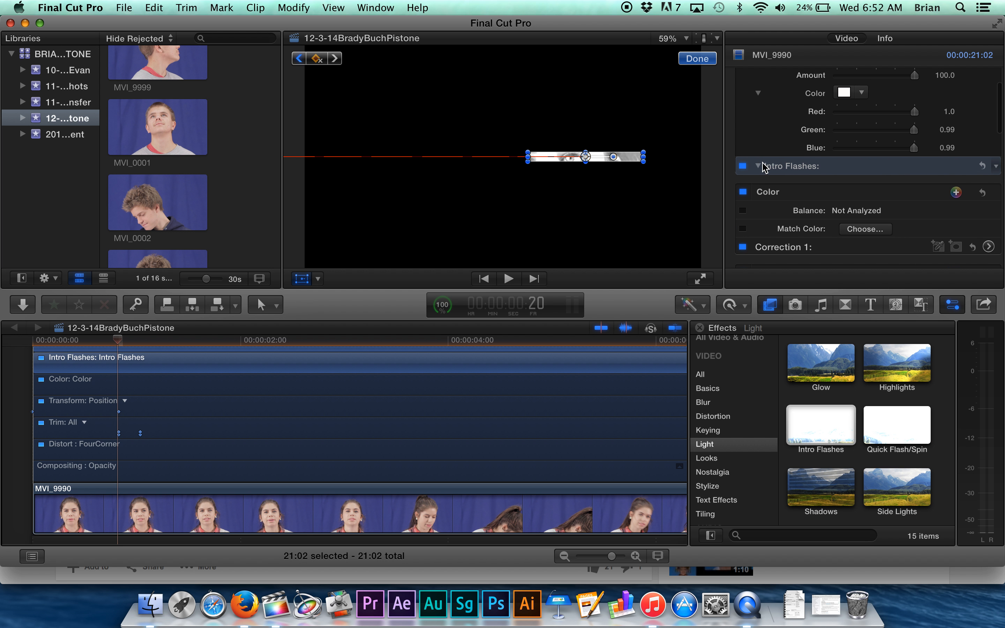
pyautogui.click(760, 166)
pyautogui.press('Delete')
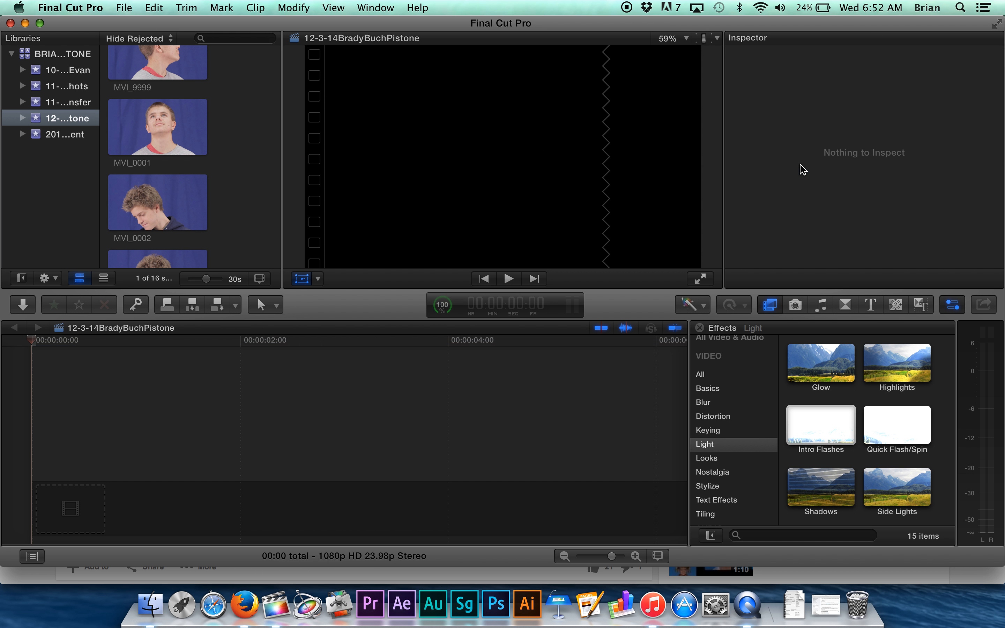
pyautogui.press('super+z')
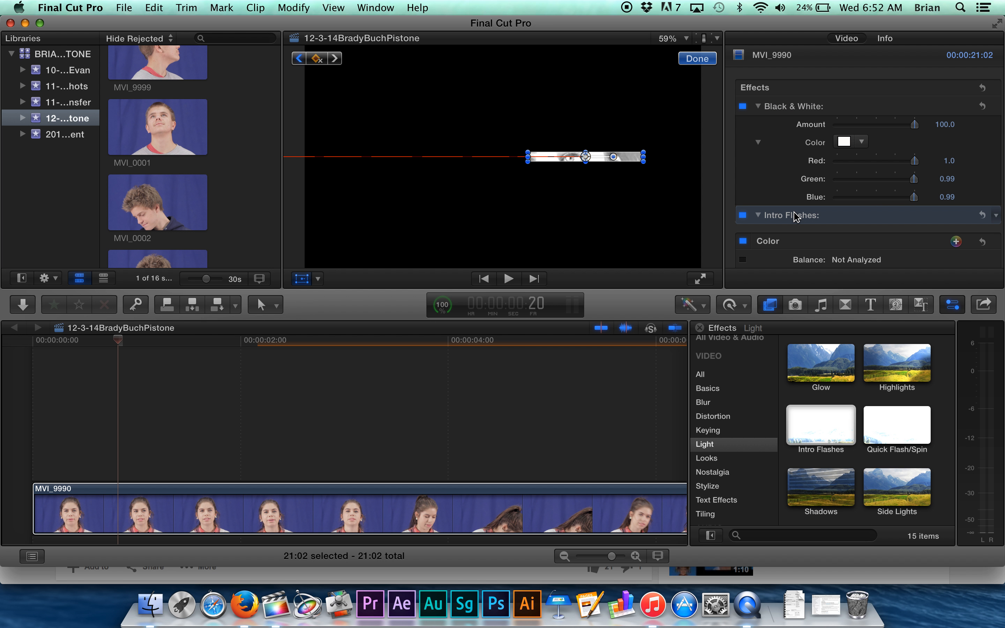
# Remove the Intro Flashes and Black & White effects from the MVI_9990 clip.
pyautogui.press('Delete')
pyautogui.click(835, 103)
pyautogui.press('Delete')
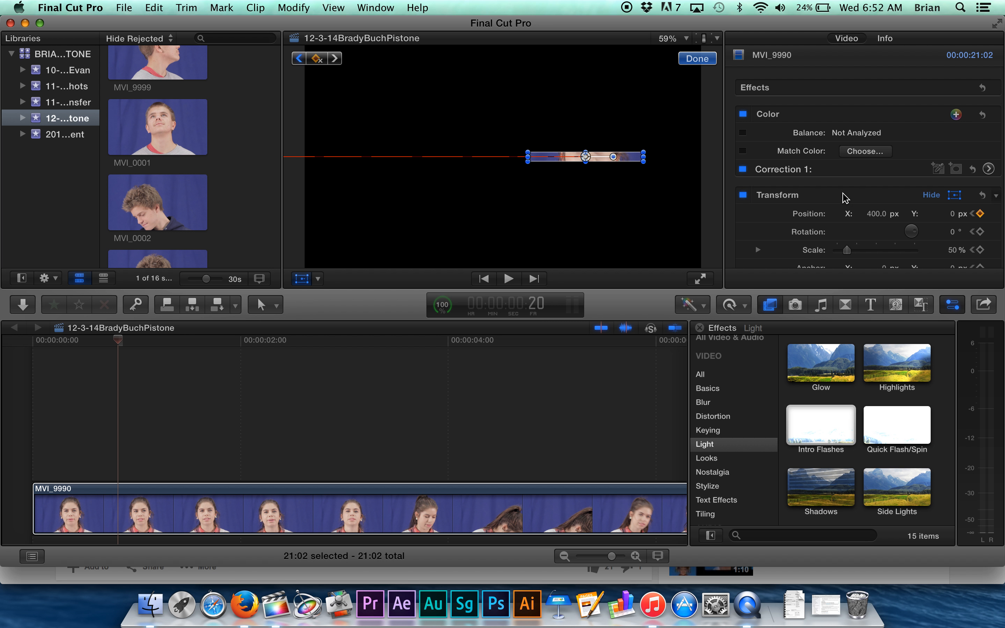
# Look through the clip's remaining video settings, including opacity, and the Distortion, Text Effects, Tiling, Stylize and Nostalgia effect categories.
pyautogui.scroll(-5, 842, 197)
pyautogui.scroll(-5, 843, 197)
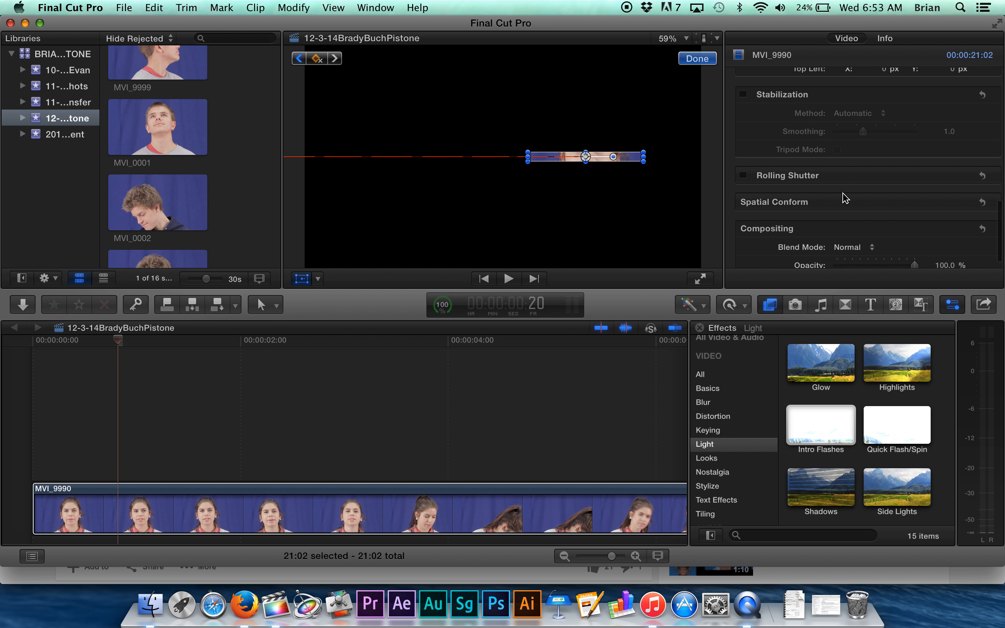
pyautogui.scroll(-5, 842, 197)
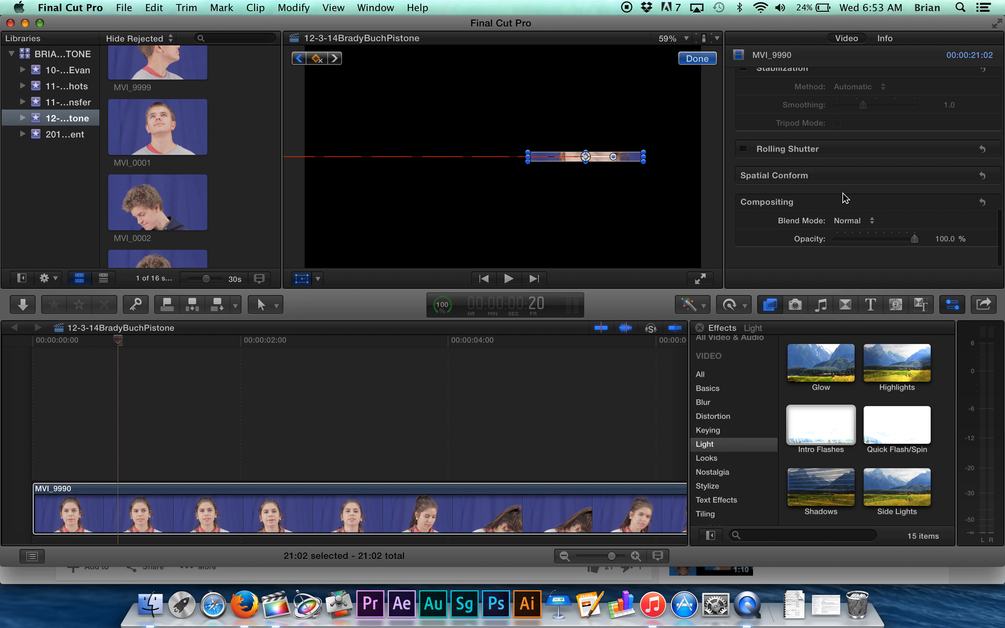
pyautogui.scroll(6, 836, 417)
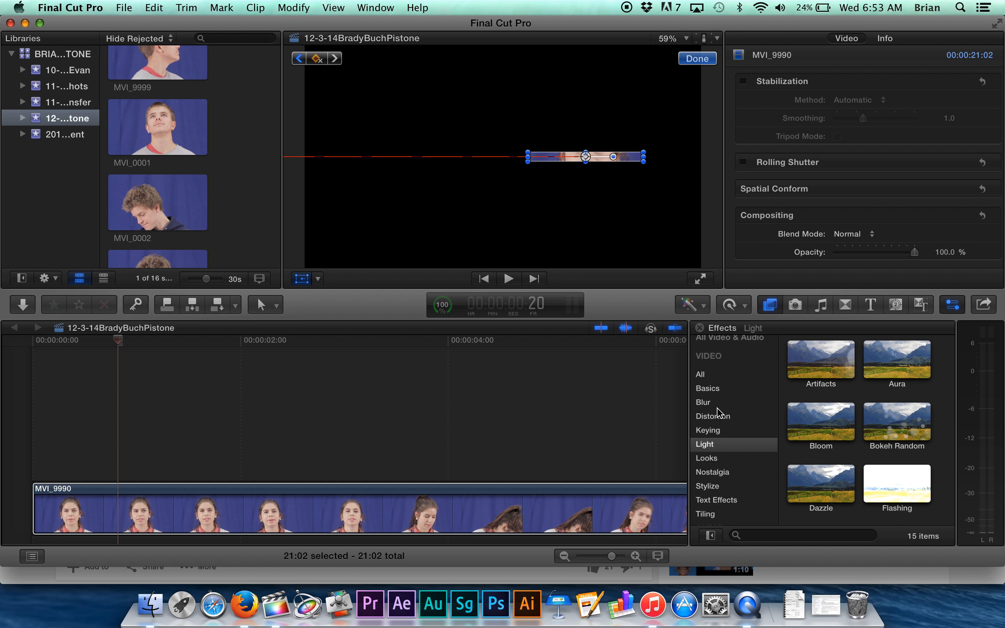
pyautogui.click(714, 417)
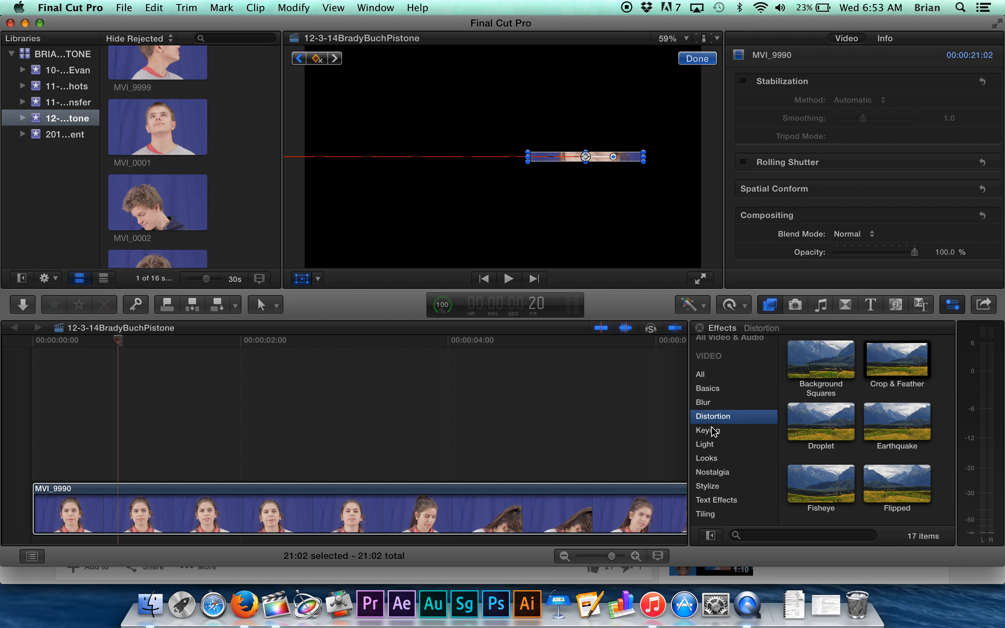
pyautogui.click(711, 430)
pyautogui.scroll(-3, 713, 431)
pyautogui.click(714, 431)
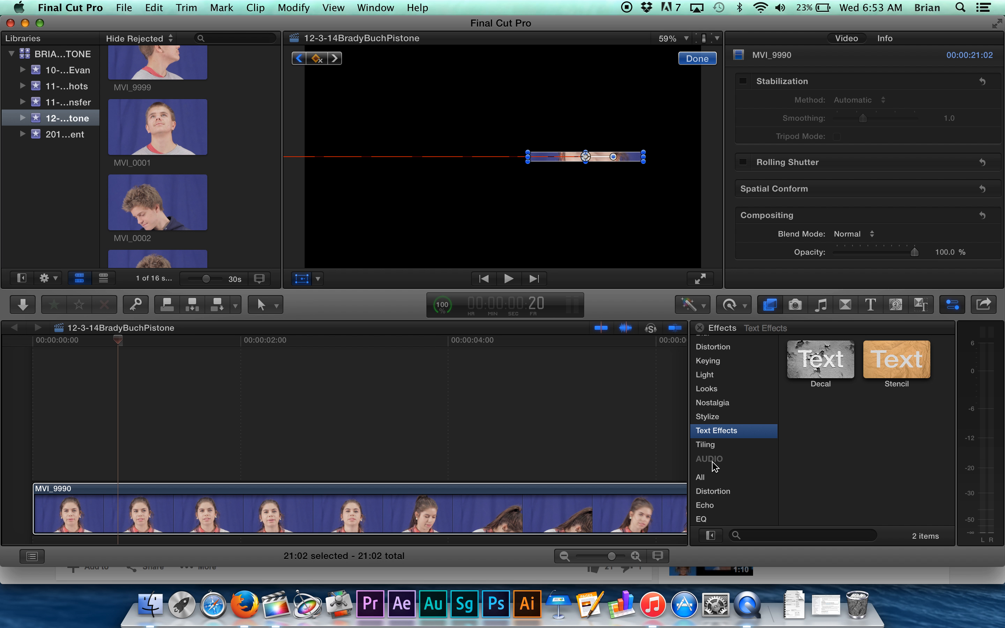
pyautogui.click(712, 444)
pyautogui.click(710, 417)
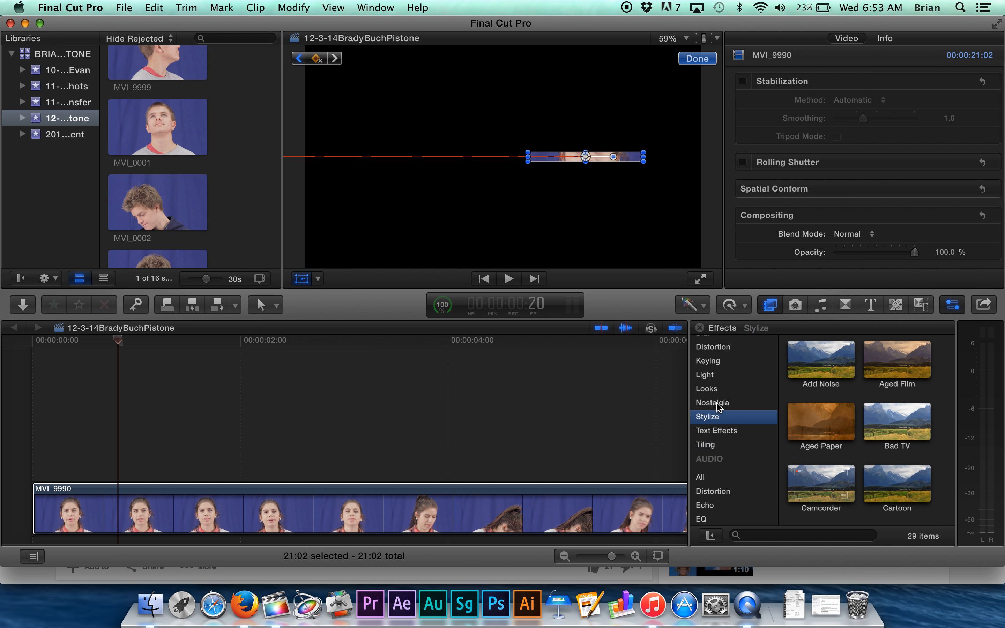
pyautogui.click(716, 403)
pyautogui.scroll(5, 716, 407)
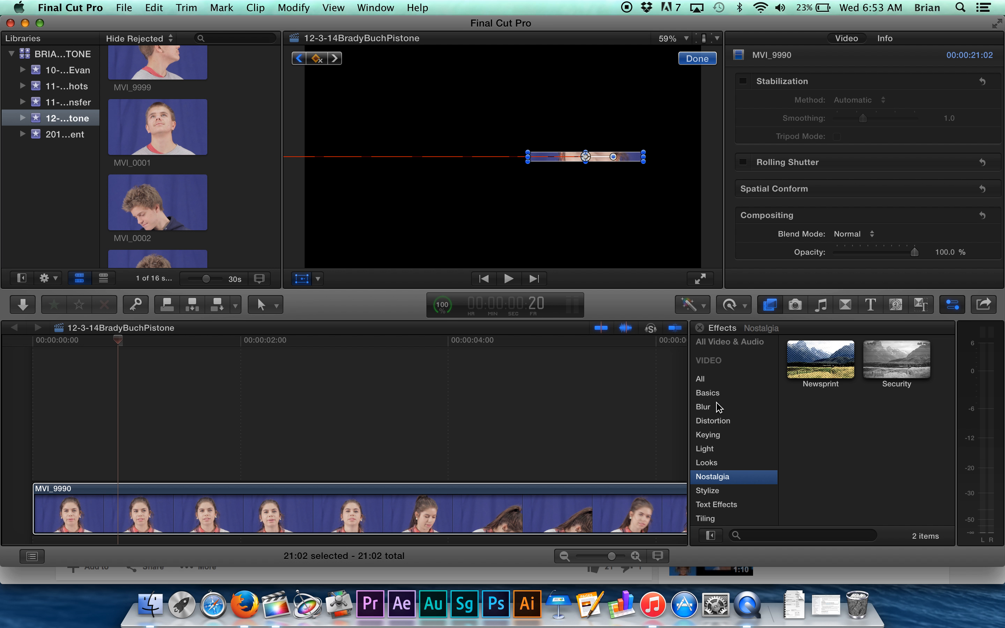
pyautogui.scroll(-3, 600, 464)
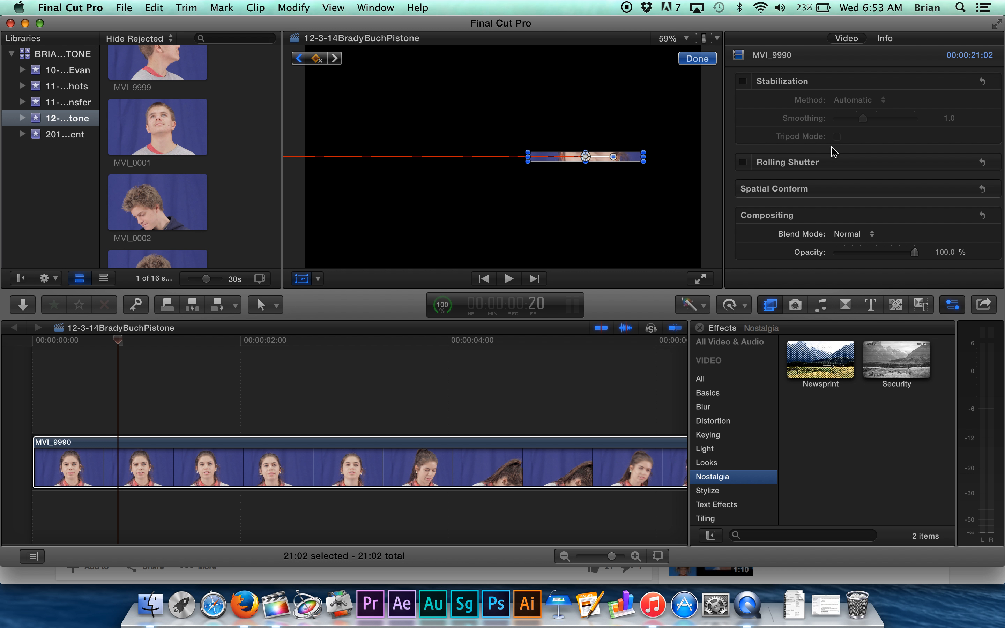
pyautogui.moveTo(910, 255)
pyautogui.mouseDown()
pyautogui.moveTo(841, 256)
pyautogui.moveTo(865, 256)
pyautogui.moveTo(810, 242)
pyautogui.moveTo(908, 242)
pyautogui.moveTo(919, 251)
pyautogui.mouseUp()
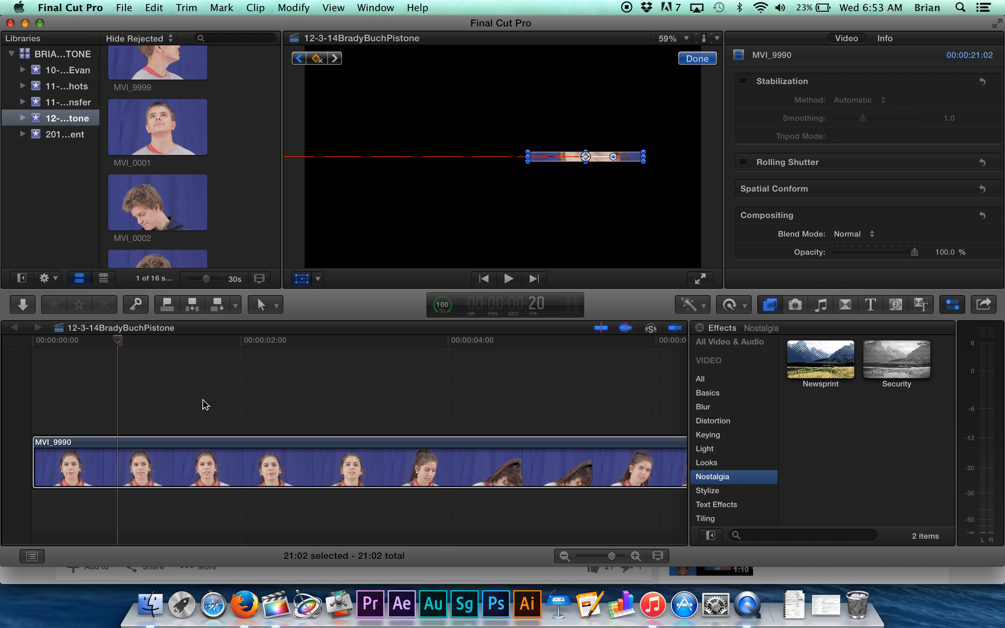
# Show the video animation of the MVI_9990 clip in the timeline.
pyautogui.click(168, 469)
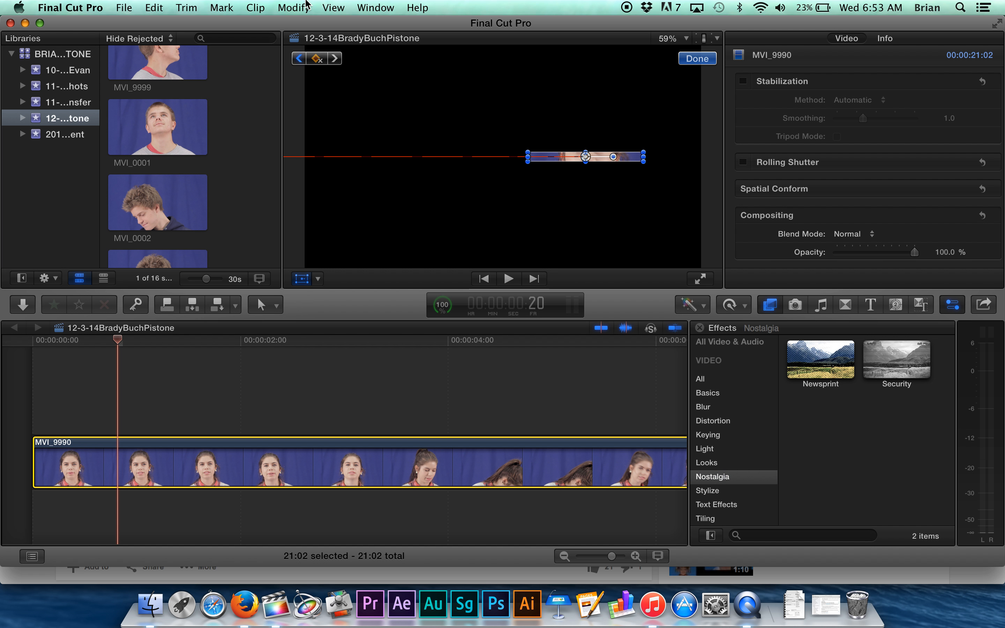
pyautogui.click(255, 7)
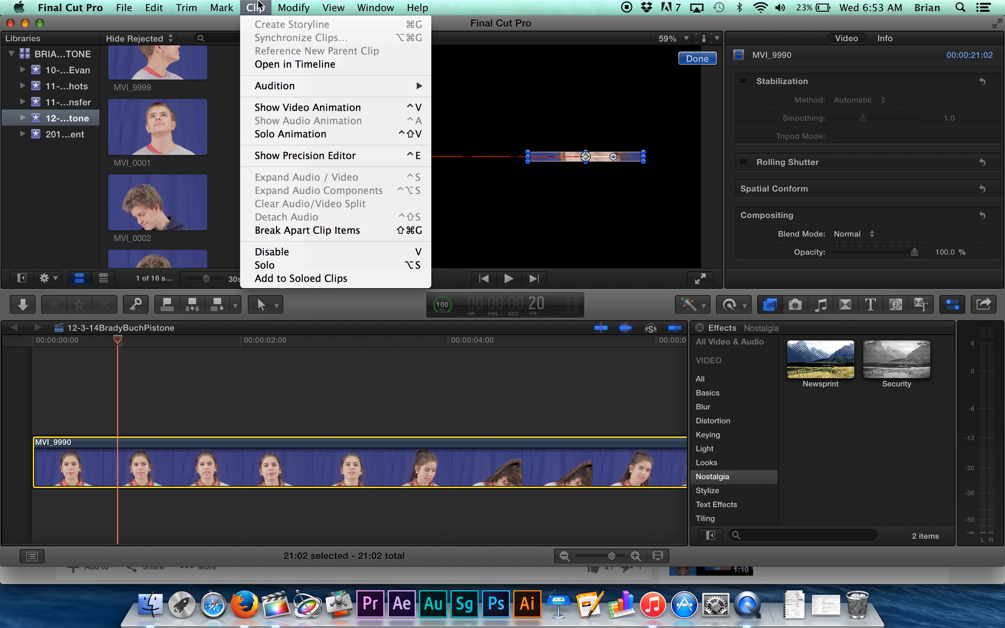
pyautogui.click(297, 109)
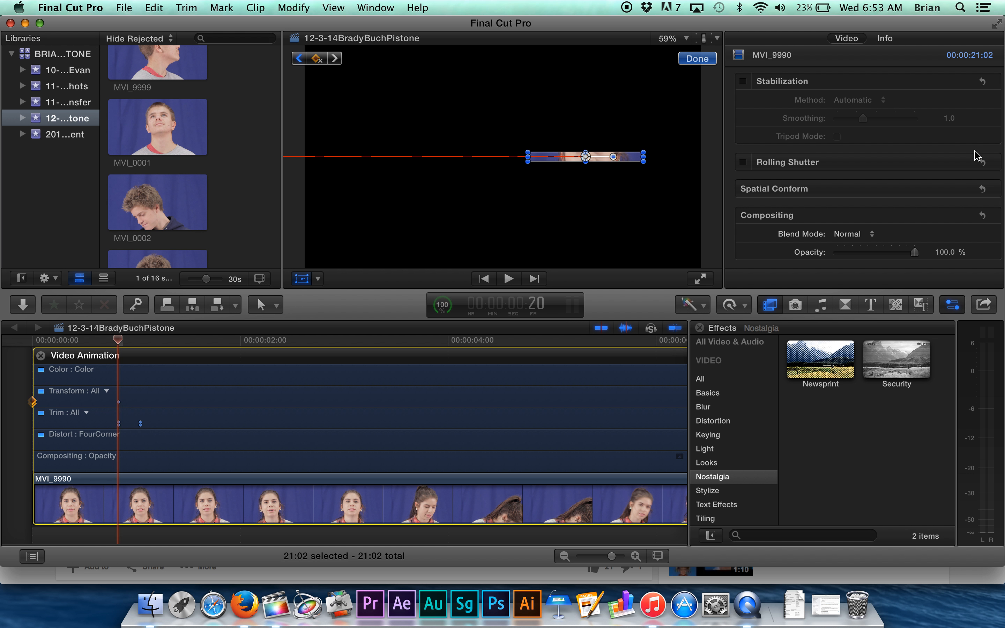
# Review the MVI_9990 clip's Transform and Crop settings and keyframes at frame 20 and at the start of the clip.
pyautogui.scroll(4, 979, 149)
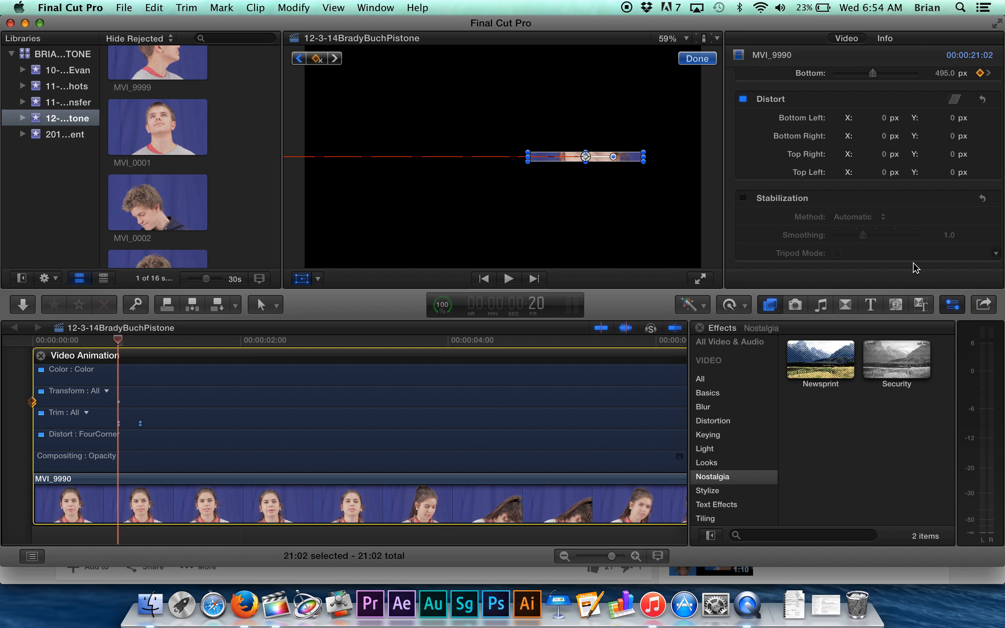
pyautogui.scroll(6, 867, 191)
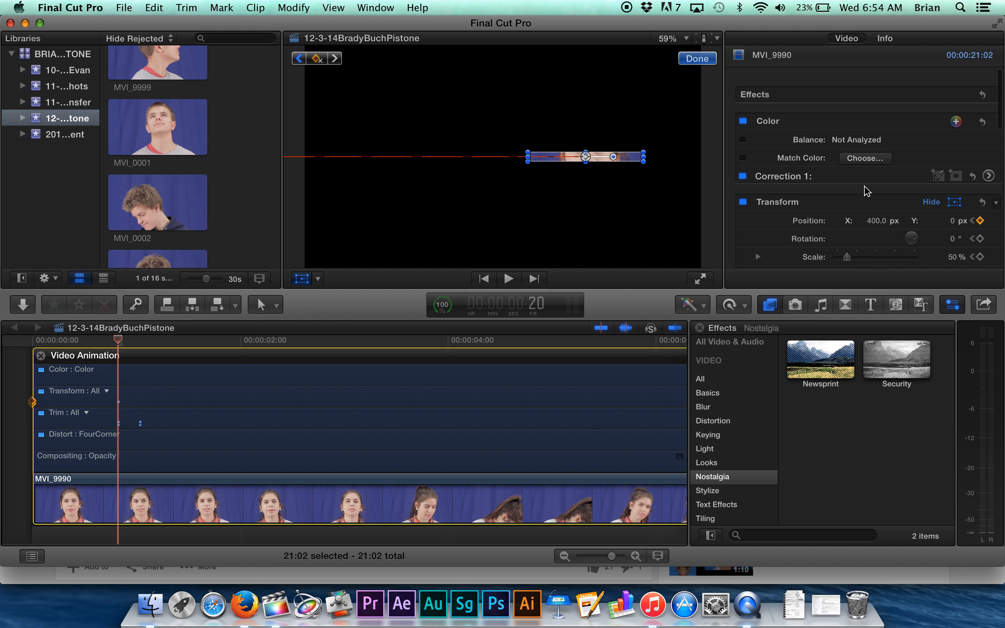
pyautogui.scroll(-4, 863, 188)
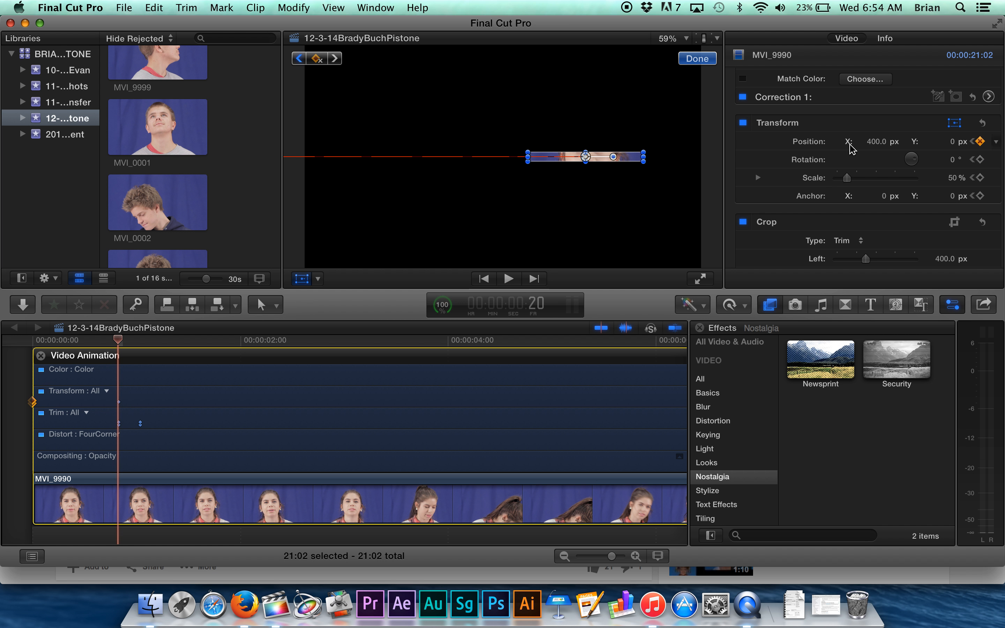
pyautogui.scroll(-2, 867, 199)
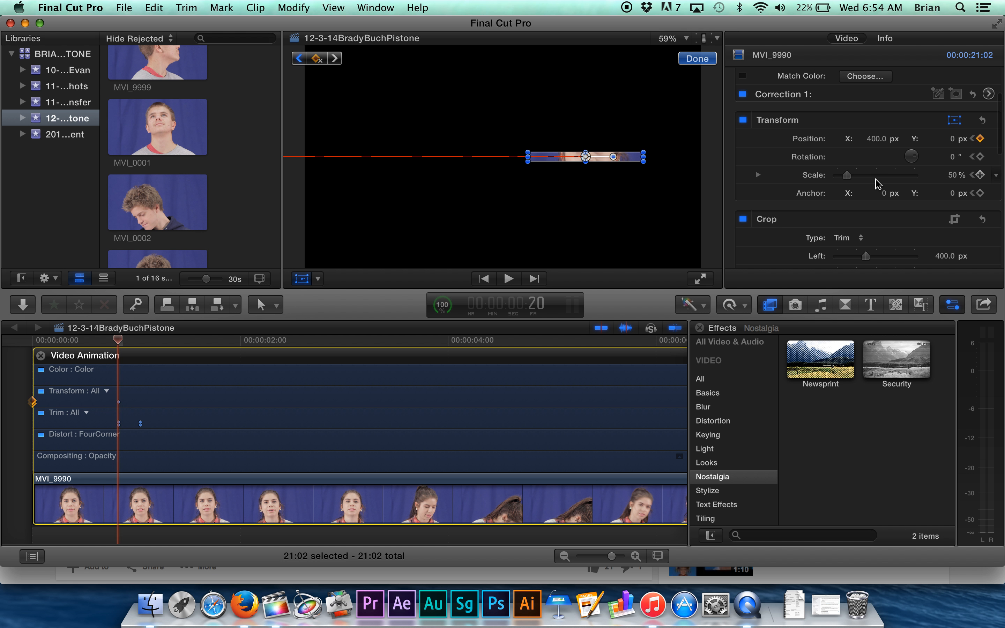
pyautogui.scroll(-1, 863, 253)
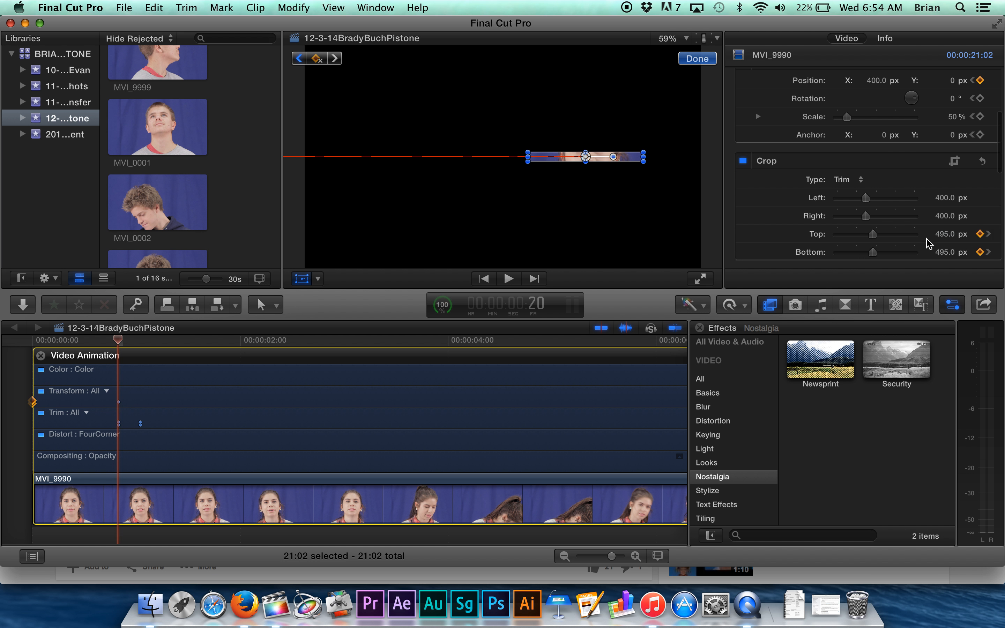
pyautogui.scroll(3, 955, 253)
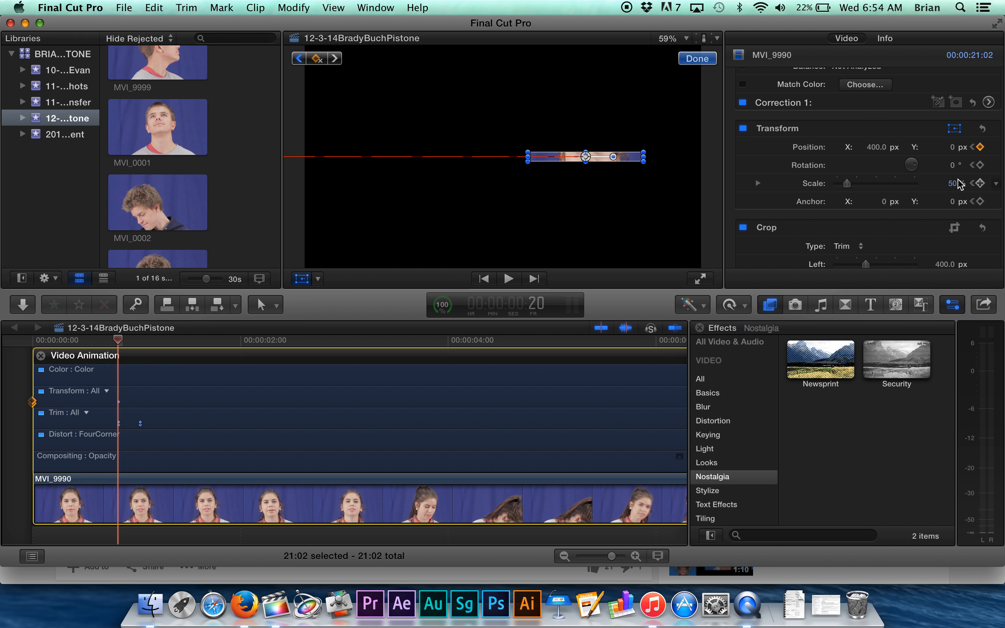
pyautogui.scroll(-4, 959, 184)
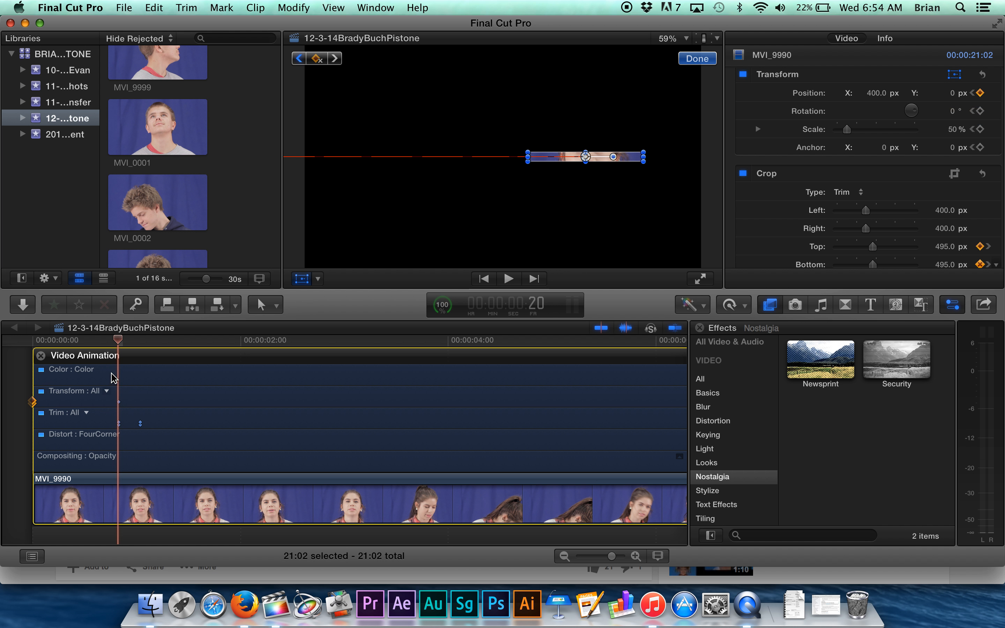
pyautogui.click(116, 337)
pyautogui.moveTo(118, 341); pyautogui.dragTo(30, 340)
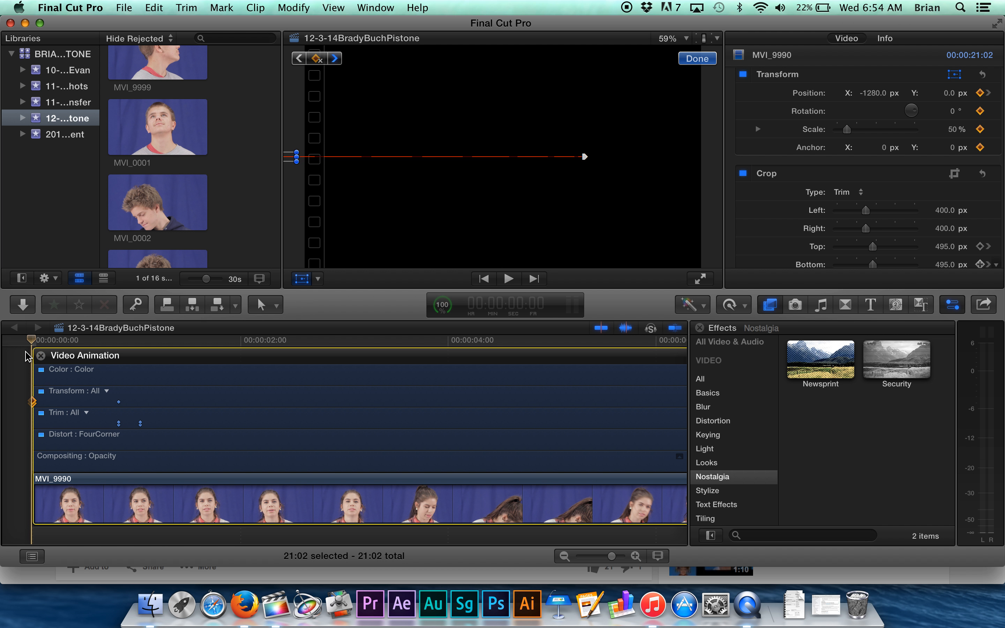